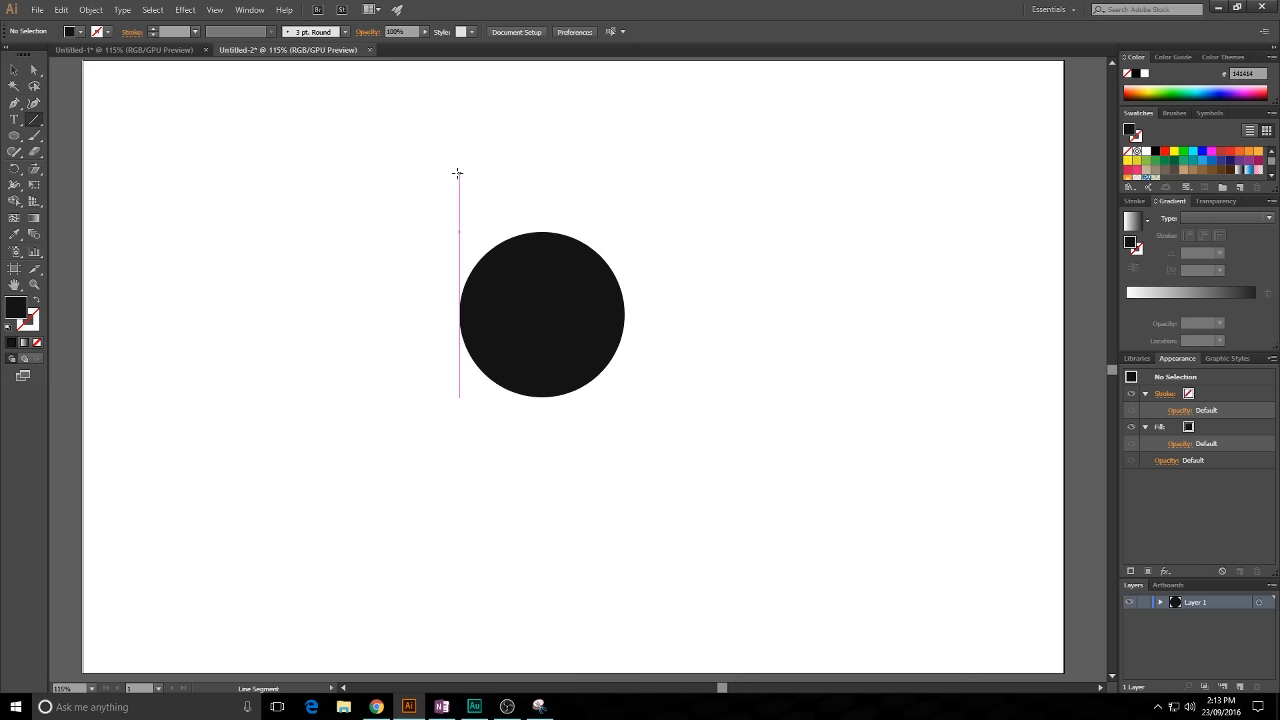
- Draw a horizontal line about 216 px long above the circle, matching its width, and duplicate it below the circle
{"action": "left_click_drag", "start_coordinate": [459, 173], "coordinate": [624, 173]}
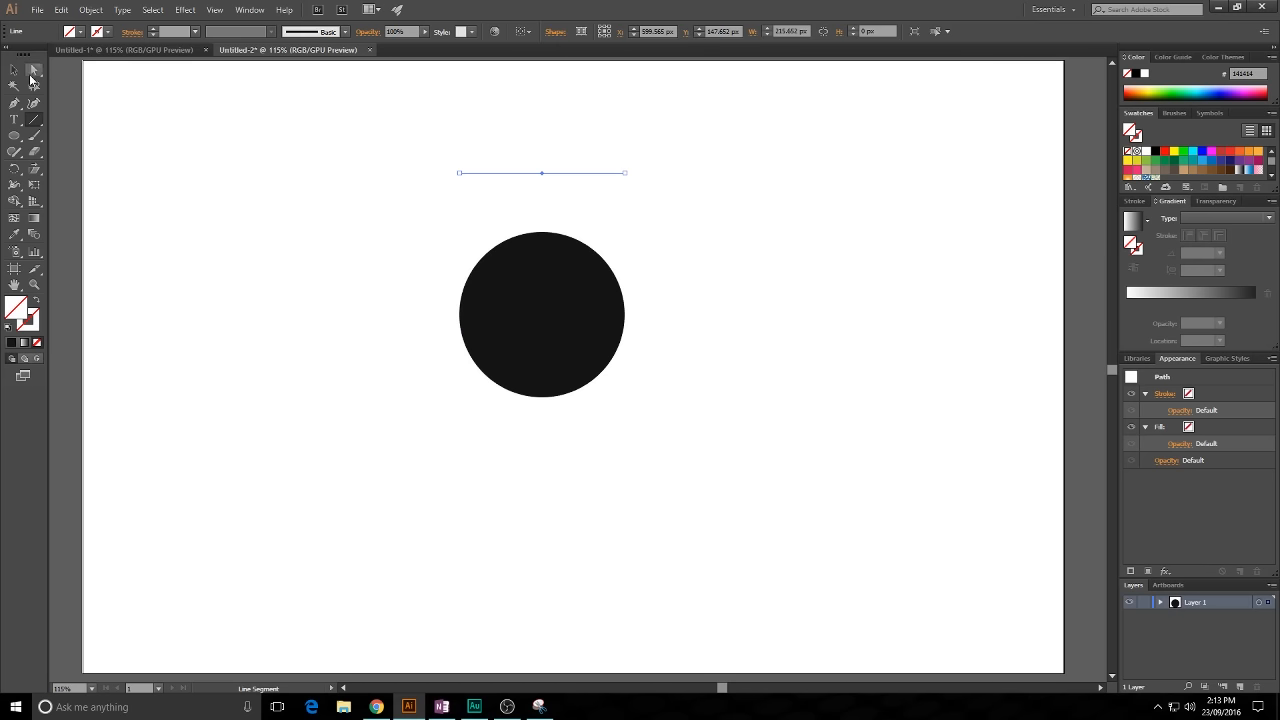
{"action": "left_click", "coordinate": [13, 70]}
{"action": "left_click_drag", "start_coordinate": [508, 177], "coordinate": [539, 456]}
{"action": "left_click", "coordinate": [686, 423]}
- Apply a white stroke to both the upper and lower lines
{"action": "left_click_drag", "start_coordinate": [476, 116], "coordinate": [566, 192]}
{"action": "left_click_drag", "start_coordinate": [451, 426], "coordinate": [672, 492]}
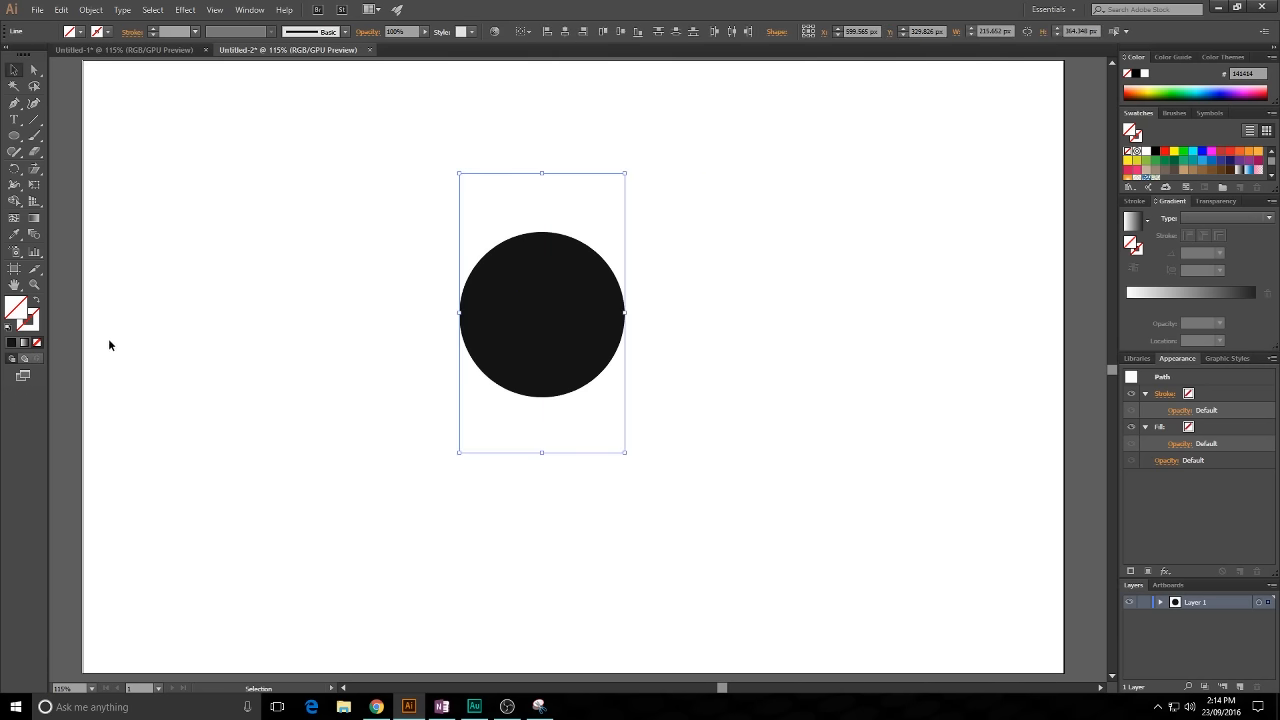
{"action": "double_click", "coordinate": [31, 322]}
{"action": "left_click_drag", "start_coordinate": [700, 332], "coordinate": [674, 304]}
{"action": "left_click", "coordinate": [1004, 318]}
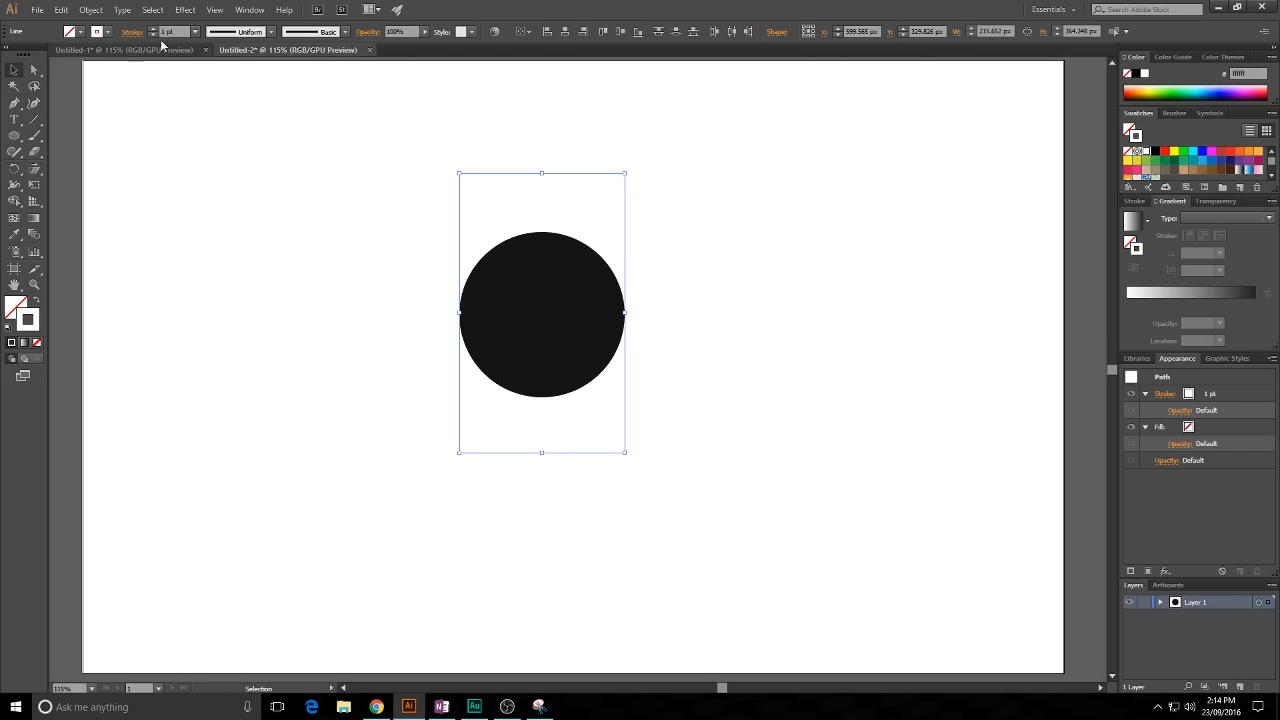
- Set the upper line's stroke weight to 4 pt and blend it with the lower line using the Blend tool
{"action": "mouse_move", "coordinate": [432, 152]}
{"action": "left_mouse_down"}
{"action": "mouse_move", "coordinate": [606, 183]}
{"action": "mouse_move", "coordinate": [565, 199]}
{"action": "left_mouse_up"}
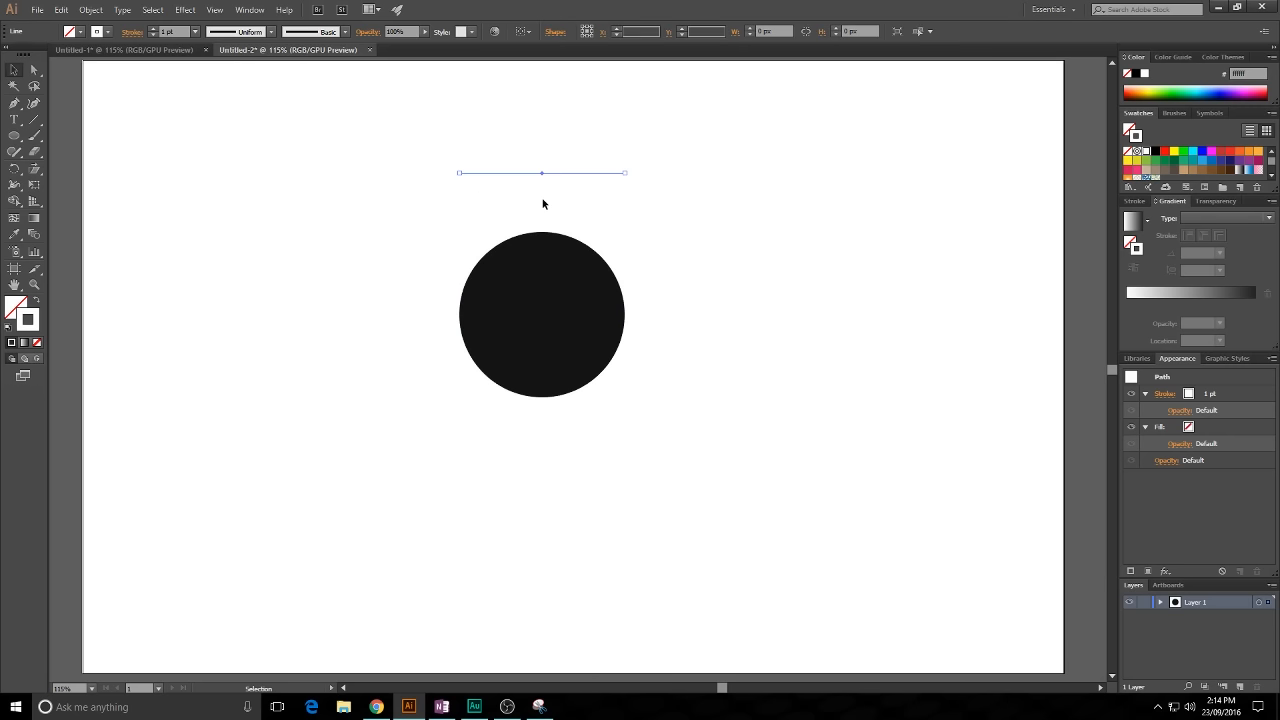
{"action": "left_click", "coordinate": [153, 28]}
{"action": "left_click_drag", "start_coordinate": [436, 421], "coordinate": [697, 471]}
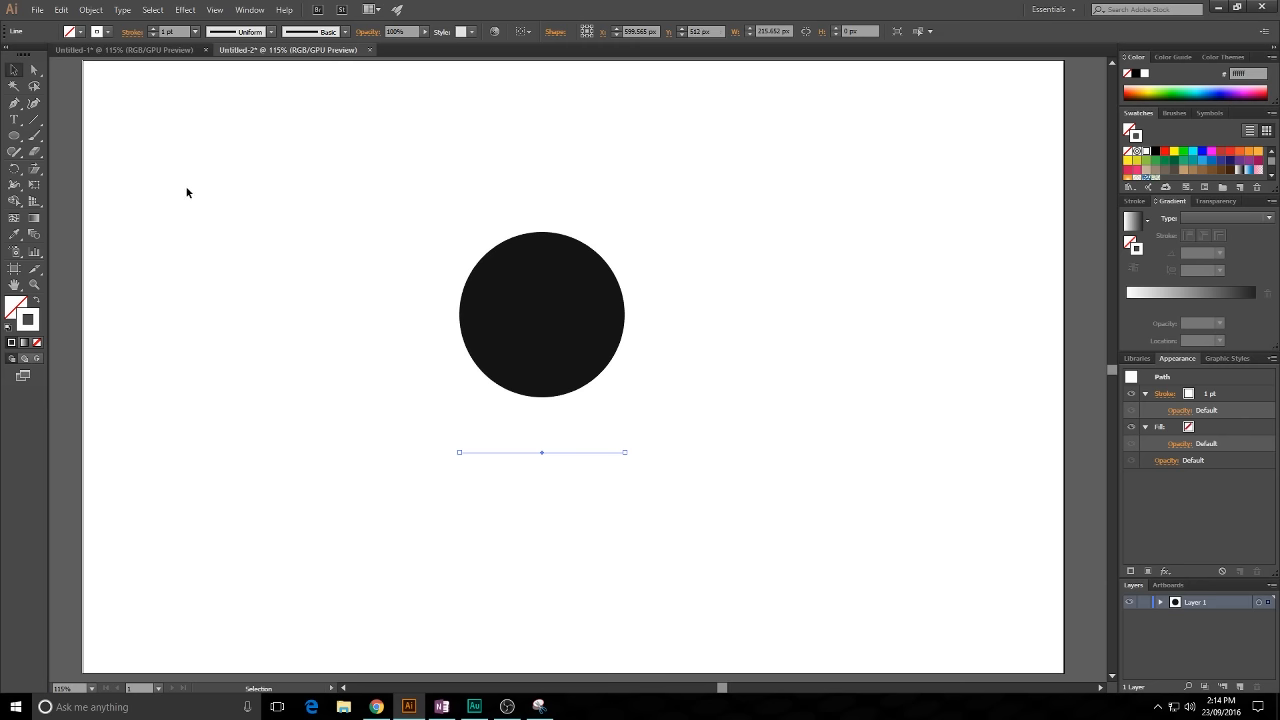
{"action": "left_click_drag", "start_coordinate": [462, 160], "coordinate": [676, 205]}
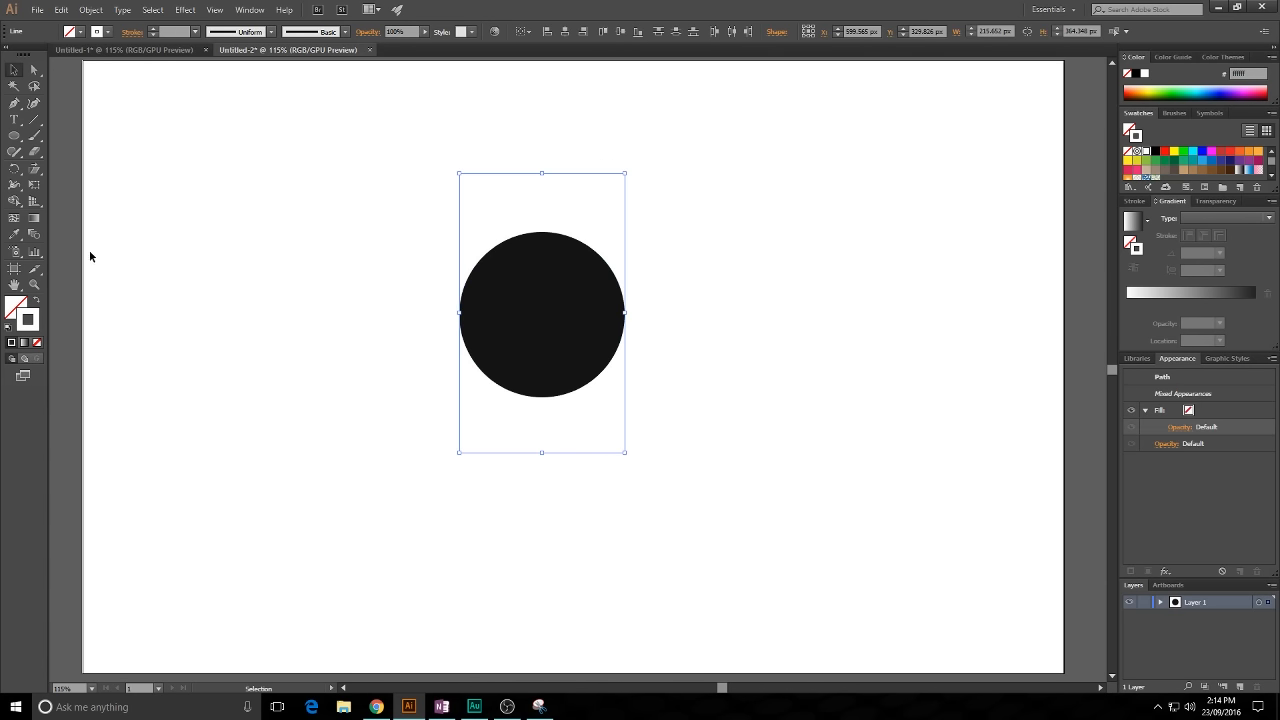
{"action": "left_click", "coordinate": [35, 237]}
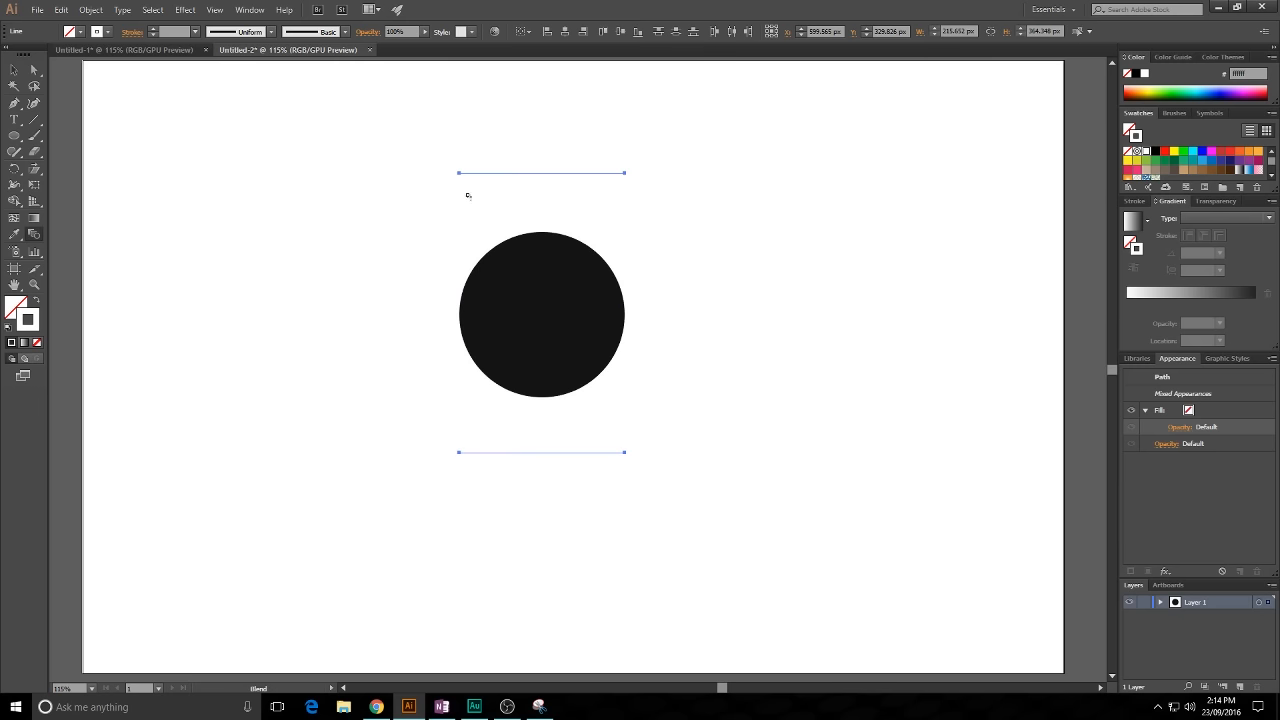
{"action": "left_click", "coordinate": [459, 453]}
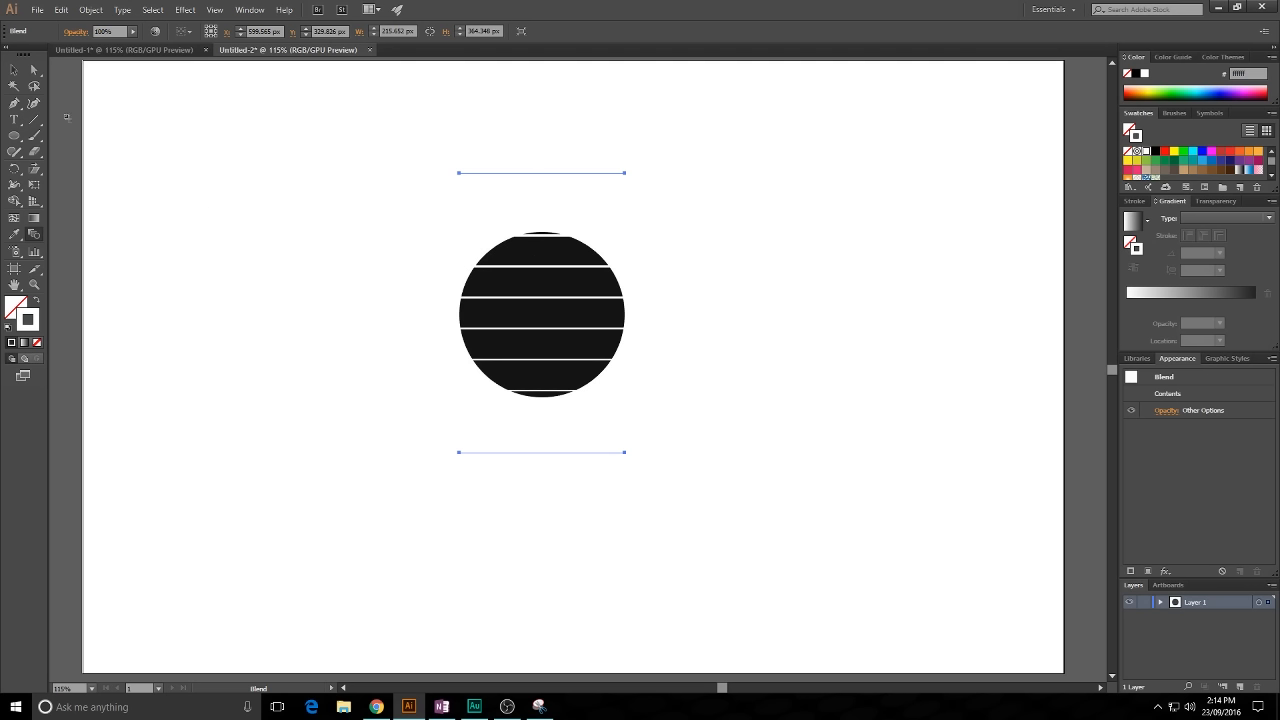
{"action": "left_click", "coordinate": [13, 74]}
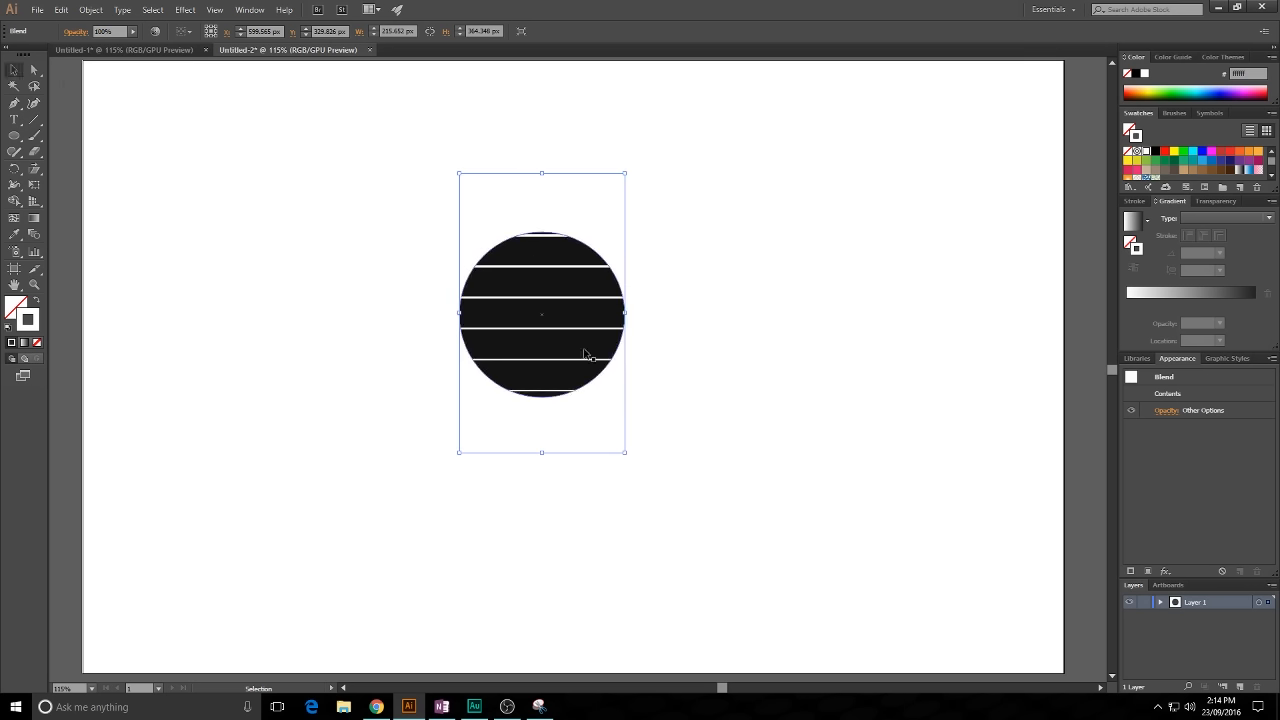
- Set the blend spacing to 30 specified steps with the preview enabled
{"action": "double_click", "coordinate": [34, 235]}
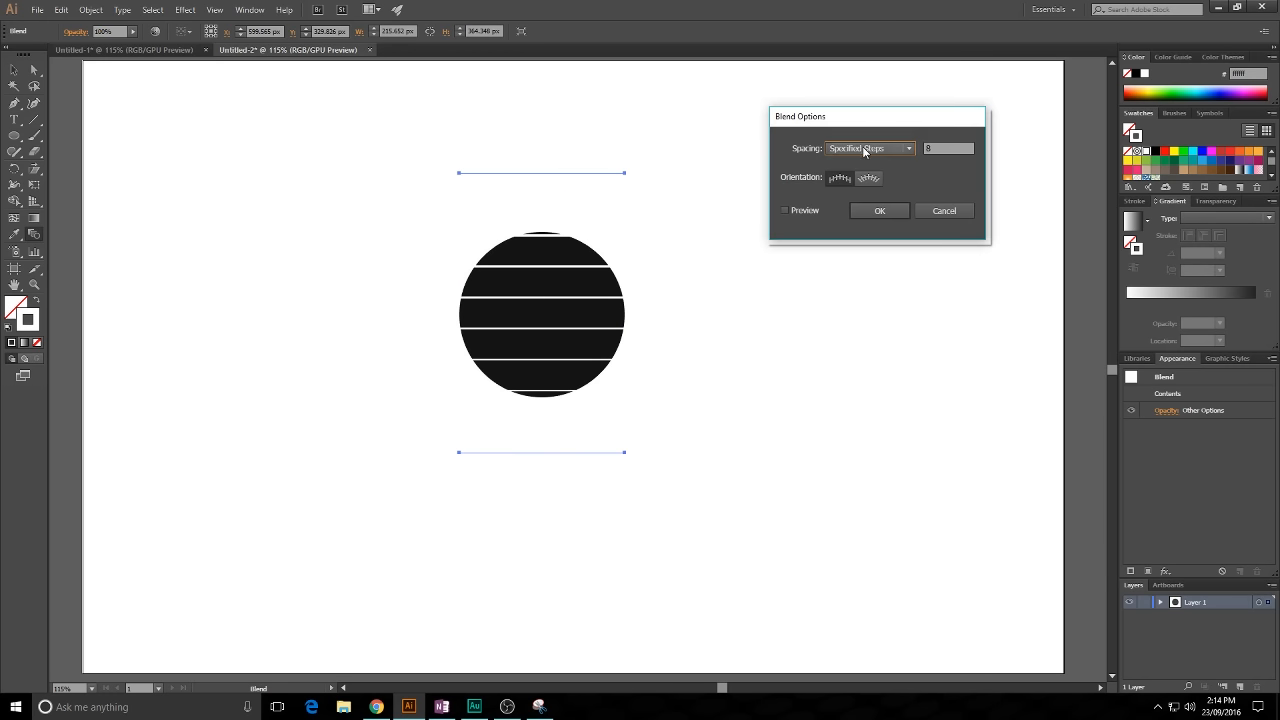
{"action": "left_click", "coordinate": [785, 210]}
{"action": "left_click", "coordinate": [946, 149]}
{"action": "key", "text": "Up"}
{"action": "key", "text": "Up"}
{"action": "key", "text": "Up"}
{"action": "key", "text": "Up"}
{"action": "key", "text": "Up"}
{"action": "key", "text": "Up"}
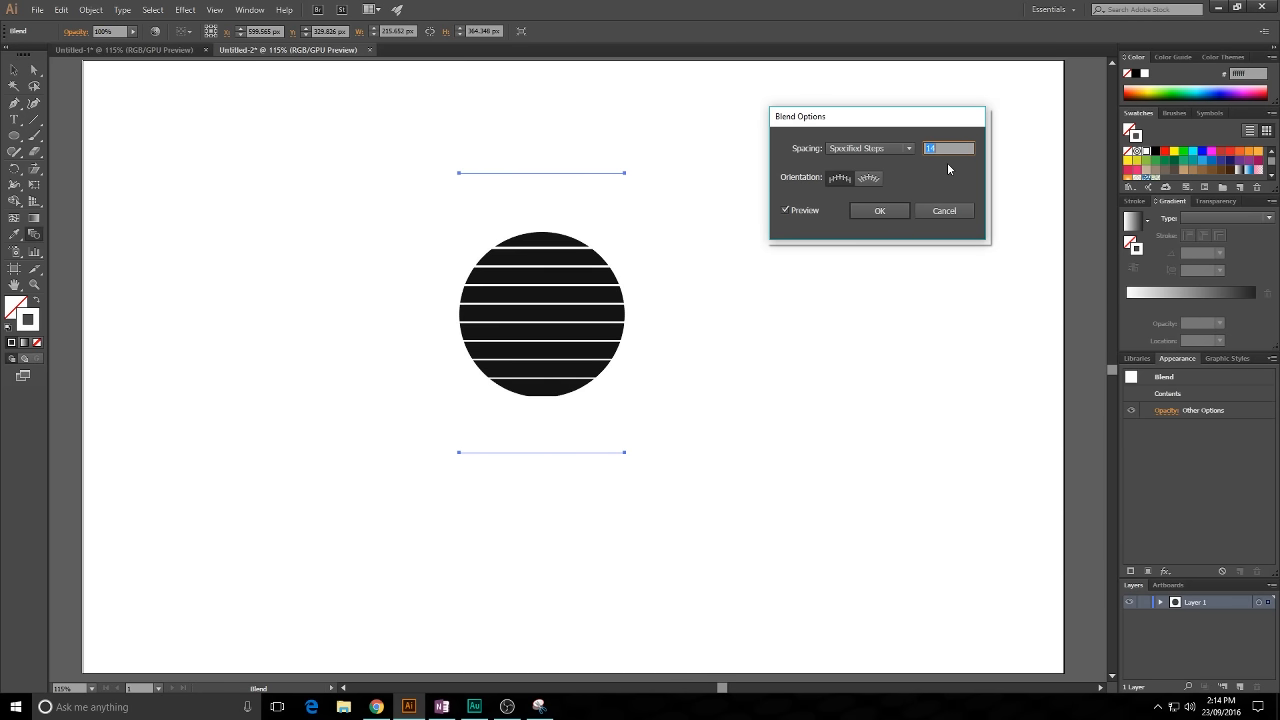
{"action": "key", "text": "Up"}
{"action": "key", "text": "Up"}
{"action": "key", "text": "Up"}
{"action": "key", "text": "Up"}
{"action": "key", "text": "Up"}
{"action": "key", "text": "Up"}
{"action": "key", "text": "Up"}
{"action": "key", "text": "Up"}
{"action": "key", "text": "Up"}
{"action": "key", "text": "Up"}
{"action": "key", "text": "Up"}
{"action": "key", "text": "Up"}
{"action": "key", "text": "Up"}
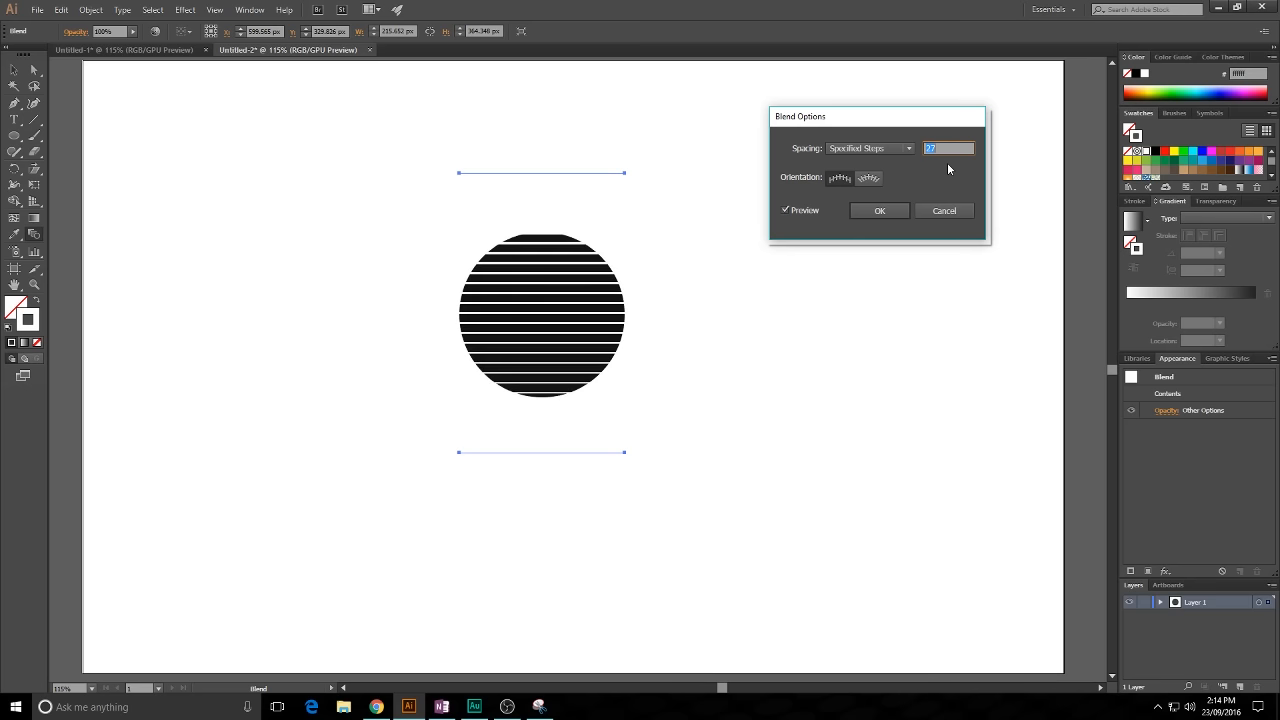
{"action": "key", "text": "Up"}
{"action": "key", "text": "Down"}
{"action": "type", "text": "30"}
{"action": "key", "text": "Tab"}
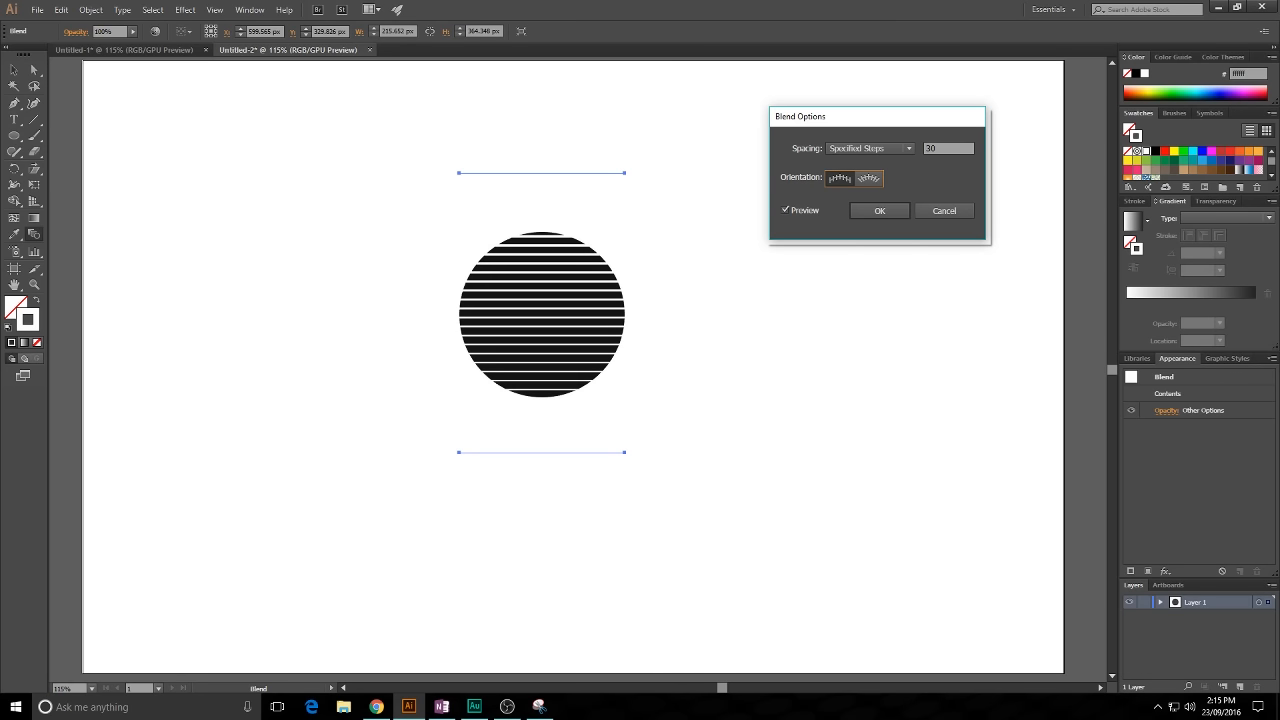
{"action": "key", "text": "Return"}
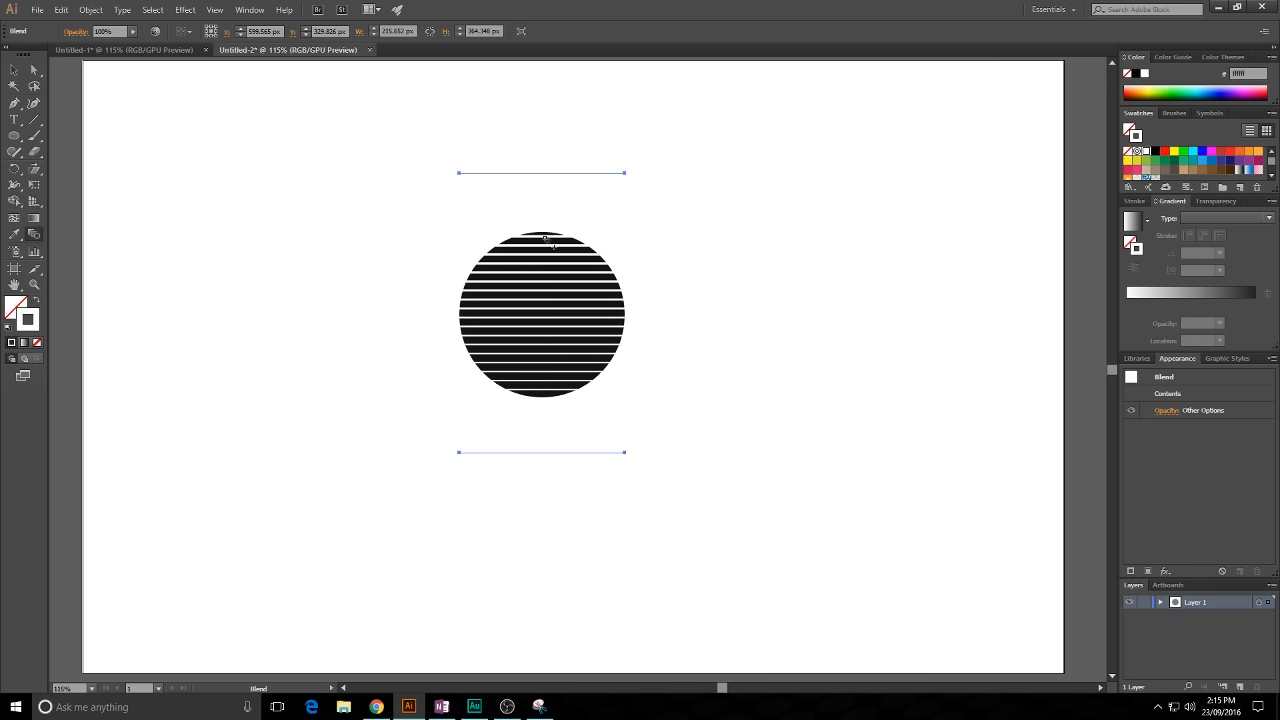
- Isolate the blend, raise the upper line's stroke weight to 8 pt, and exit isolation mode
{"action": "left_click", "coordinate": [14, 69]}
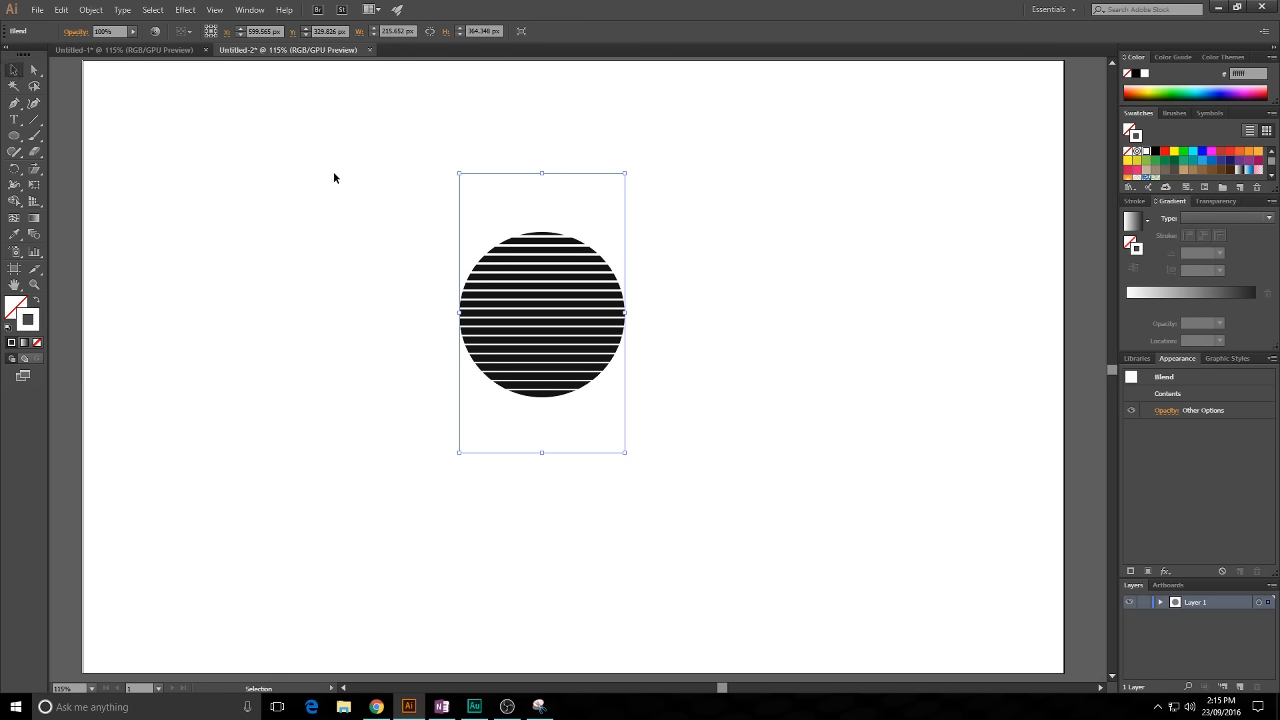
{"action": "left_click", "coordinate": [565, 179]}
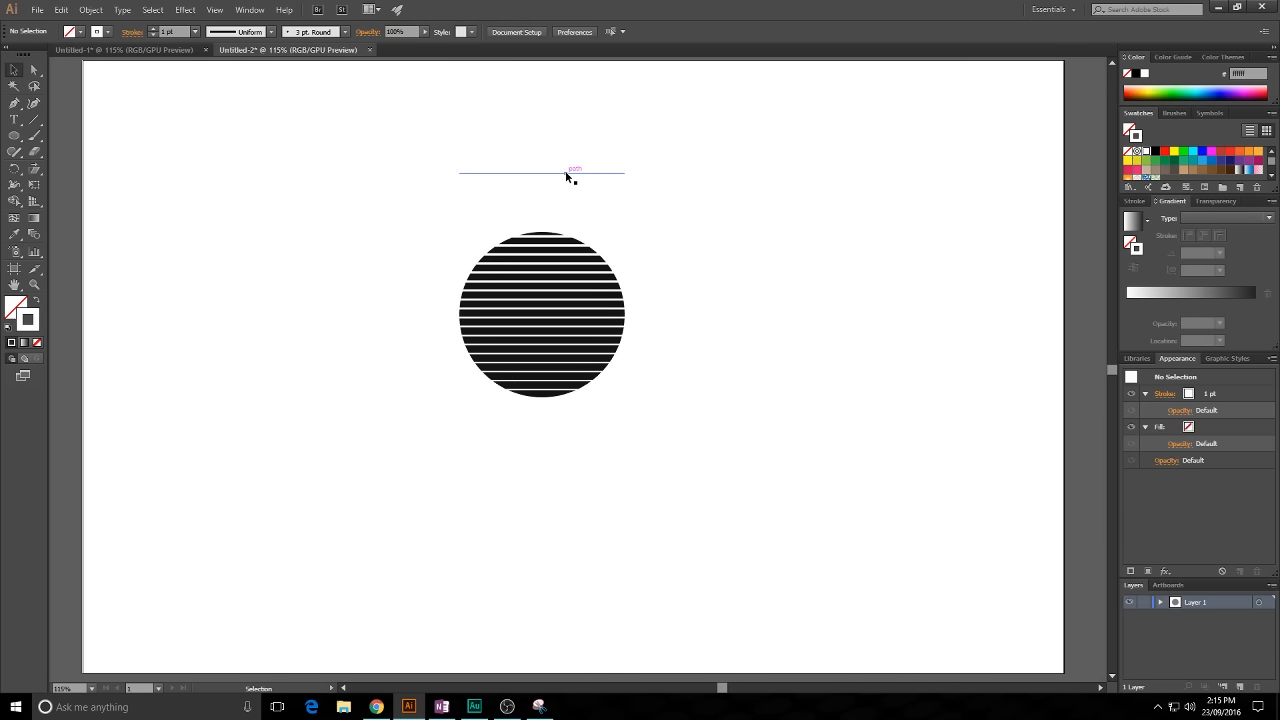
{"action": "double_click", "coordinate": [566, 173]}
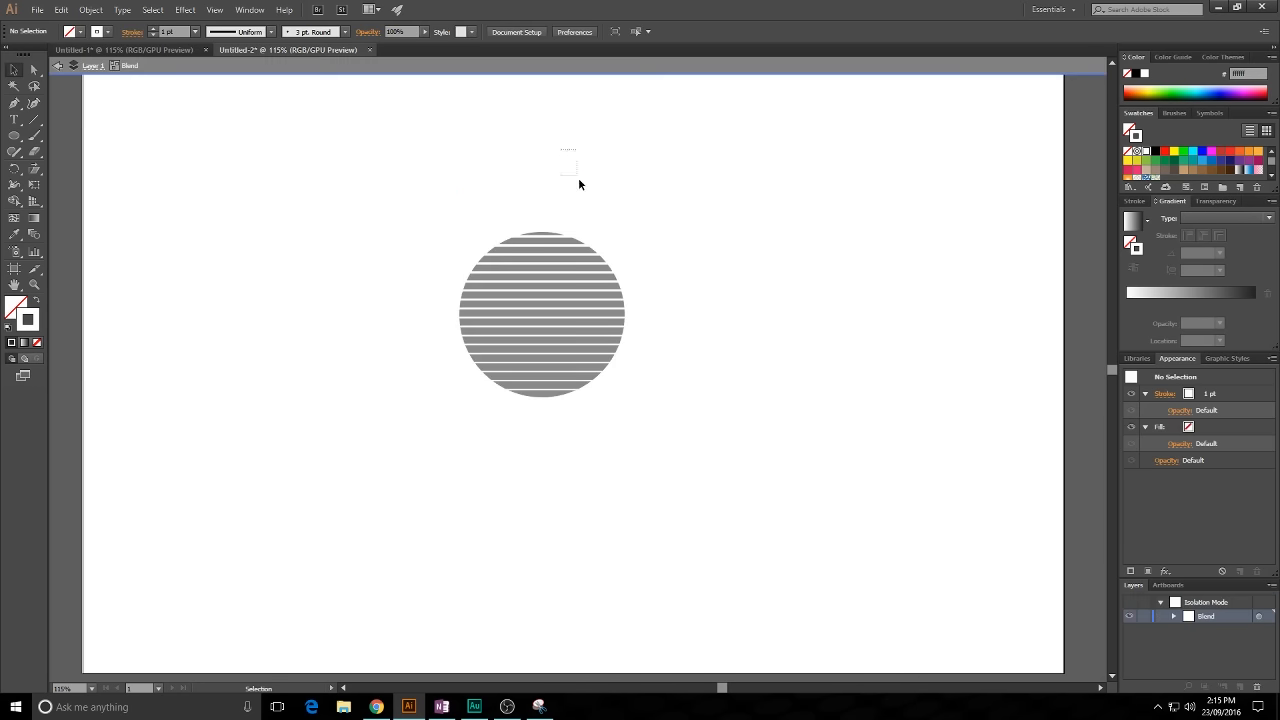
{"action": "left_click", "coordinate": [578, 178]}
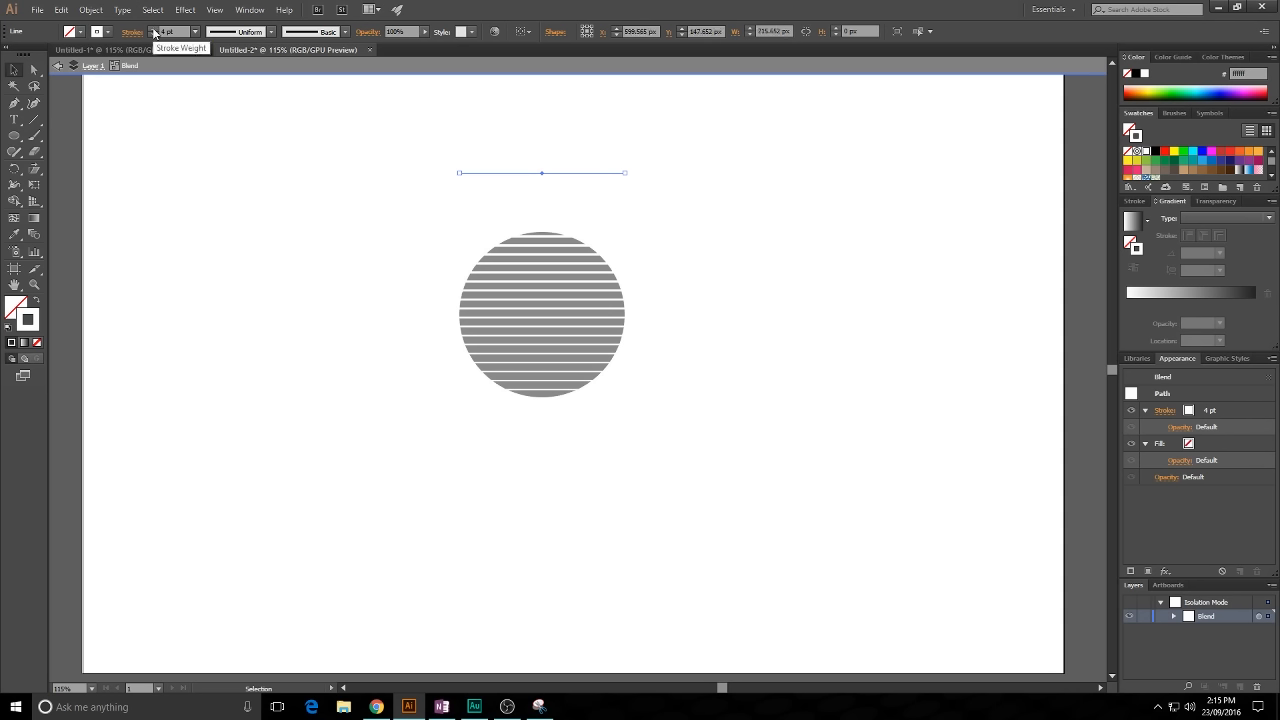
{"action": "left_click", "coordinate": [154, 30]}
{"action": "left_click", "coordinate": [154, 30]}
{"action": "left_click", "coordinate": [154, 30]}
{"action": "left_click", "coordinate": [154, 30]}
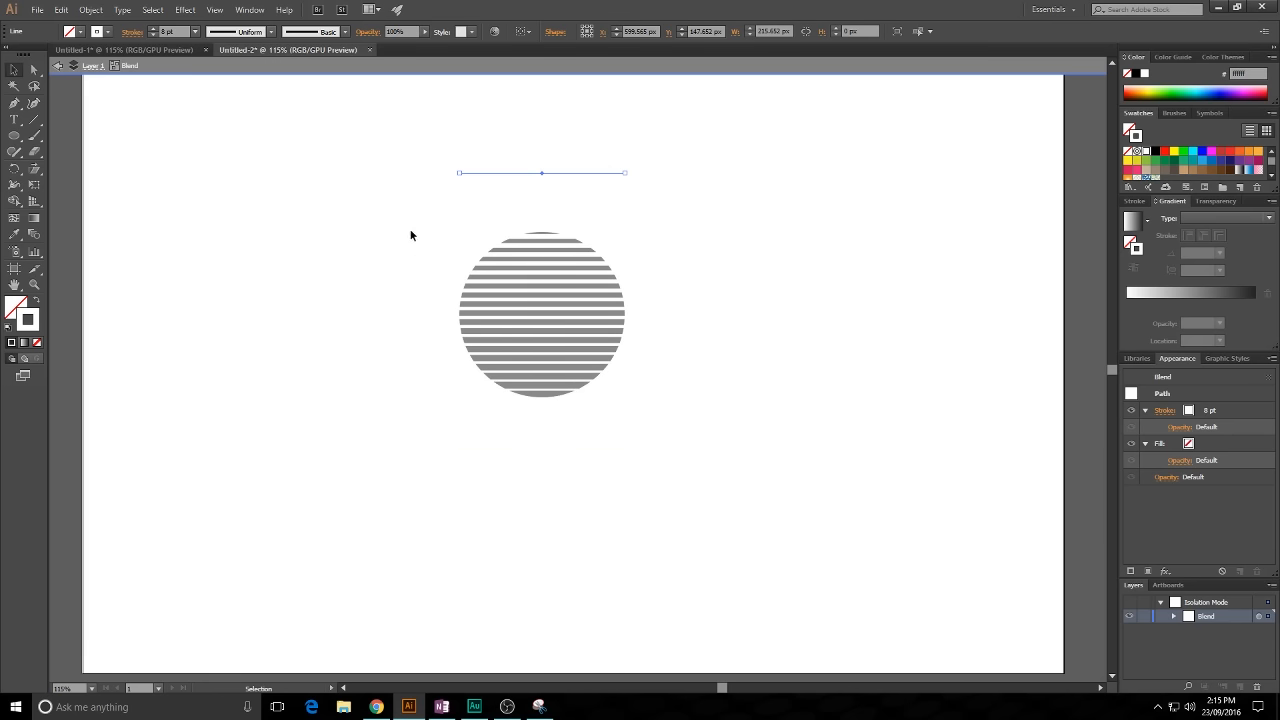
{"action": "double_click", "coordinate": [386, 205]}
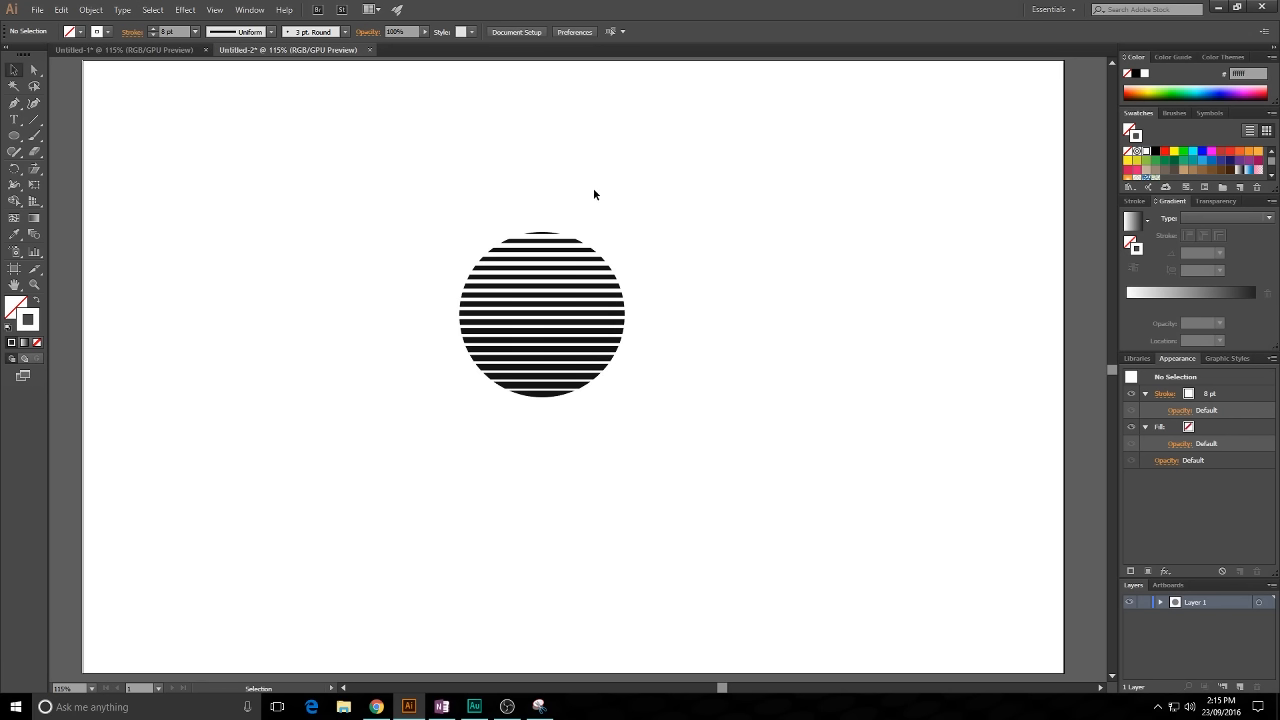
- Change the circle's fill from black to a bright red
{"action": "left_click_drag", "start_coordinate": [468, 143], "coordinate": [537, 263]}
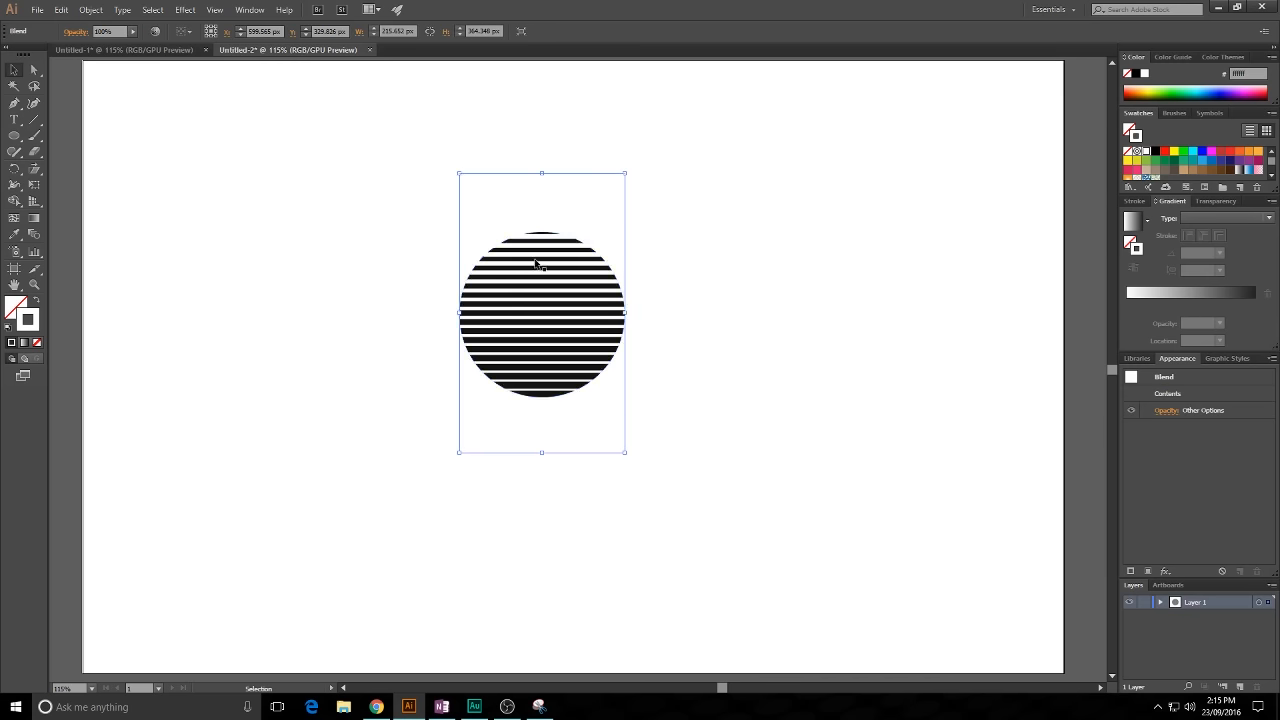
{"action": "left_click", "coordinate": [715, 343]}
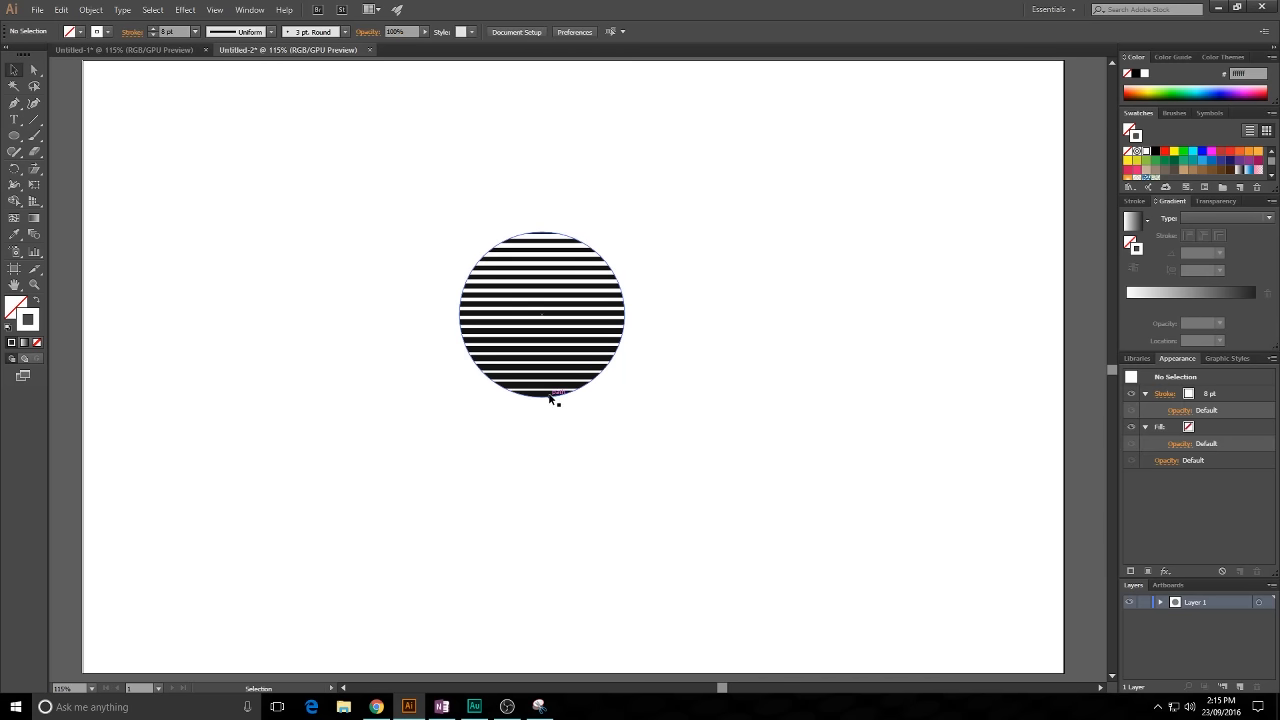
{"action": "left_click", "coordinate": [553, 397]}
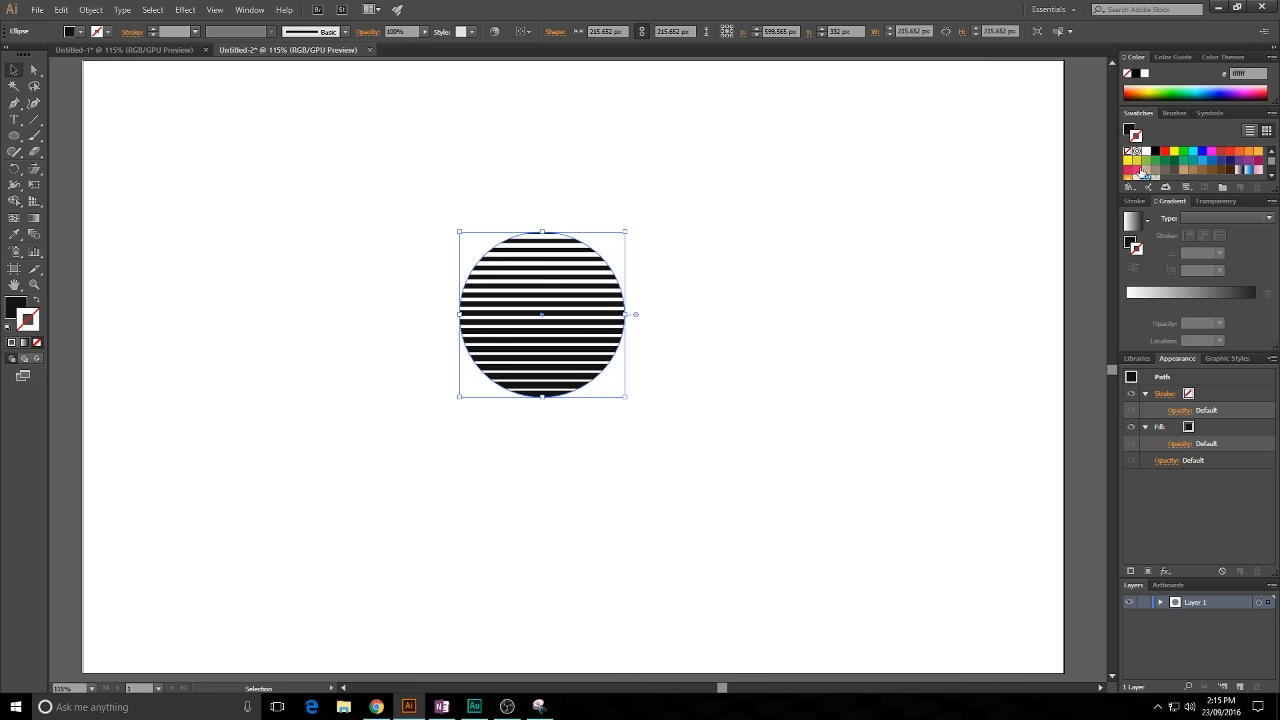
{"action": "double_click", "coordinate": [12, 307]}
{"action": "left_click_drag", "start_coordinate": [874, 328], "coordinate": [874, 315]}
{"action": "left_click", "coordinate": [849, 318]}
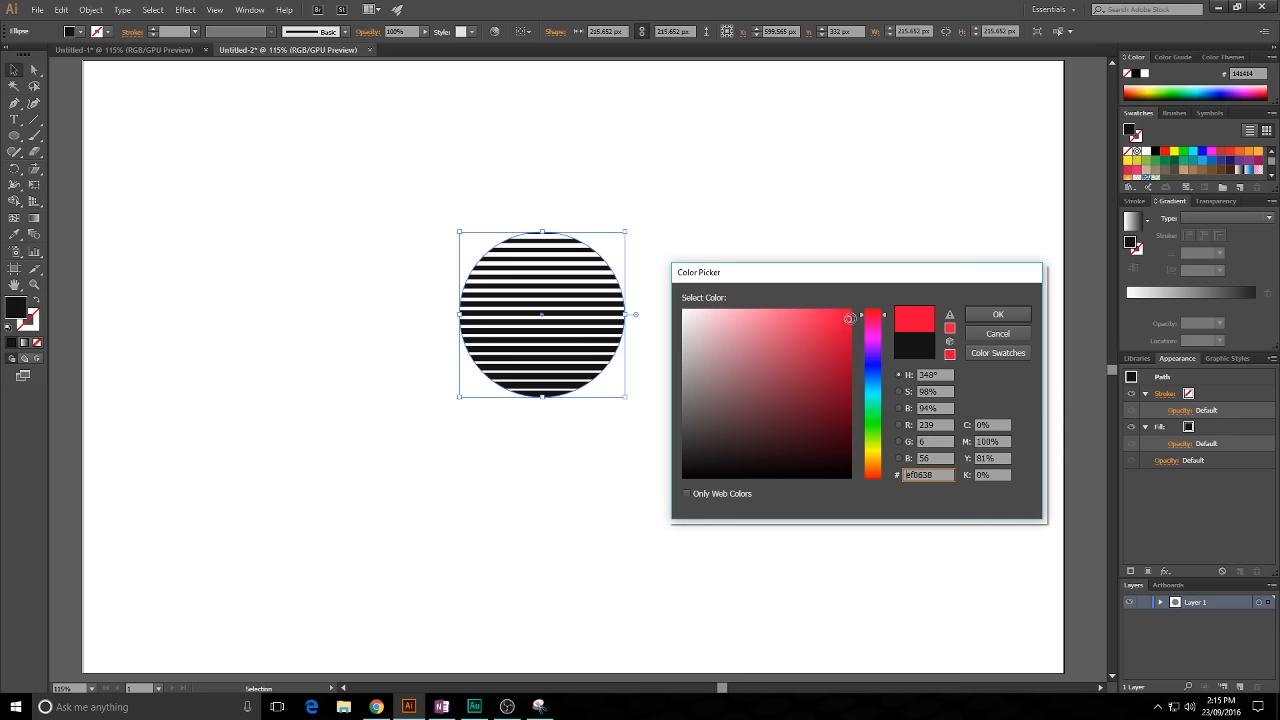
{"action": "left_click", "coordinate": [1005, 315]}
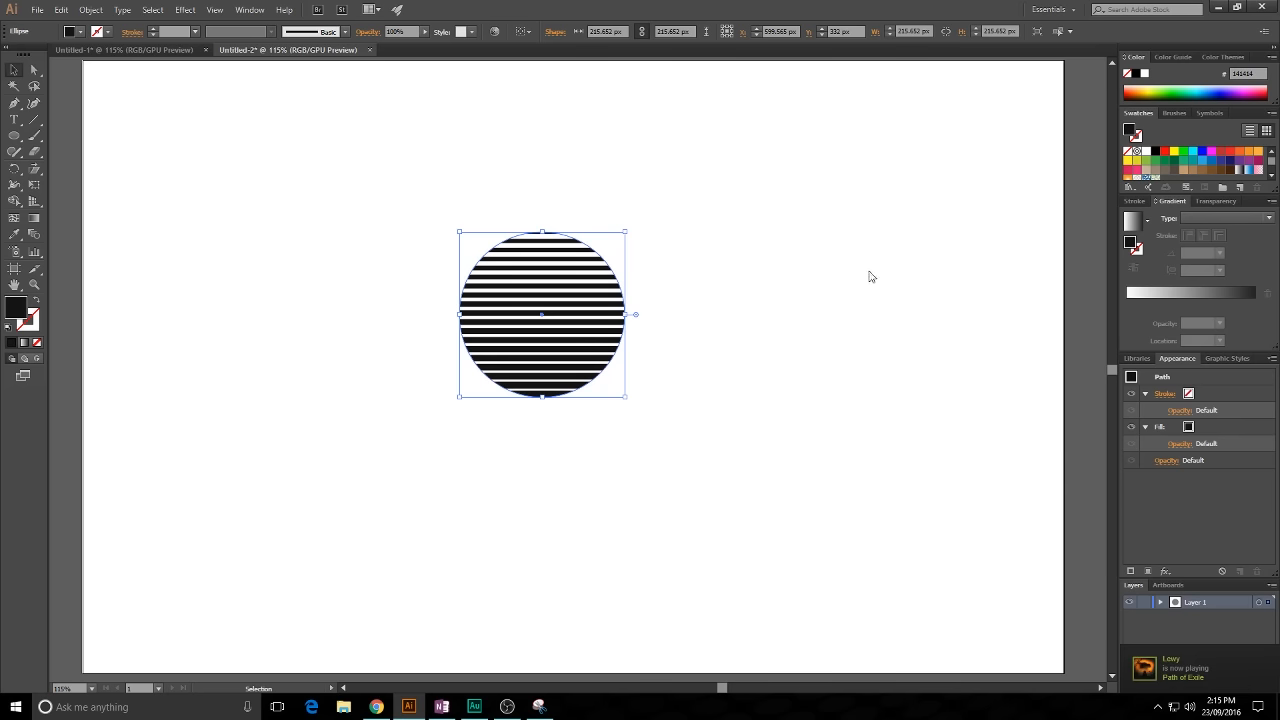
{"action": "left_click", "coordinate": [839, 273]}
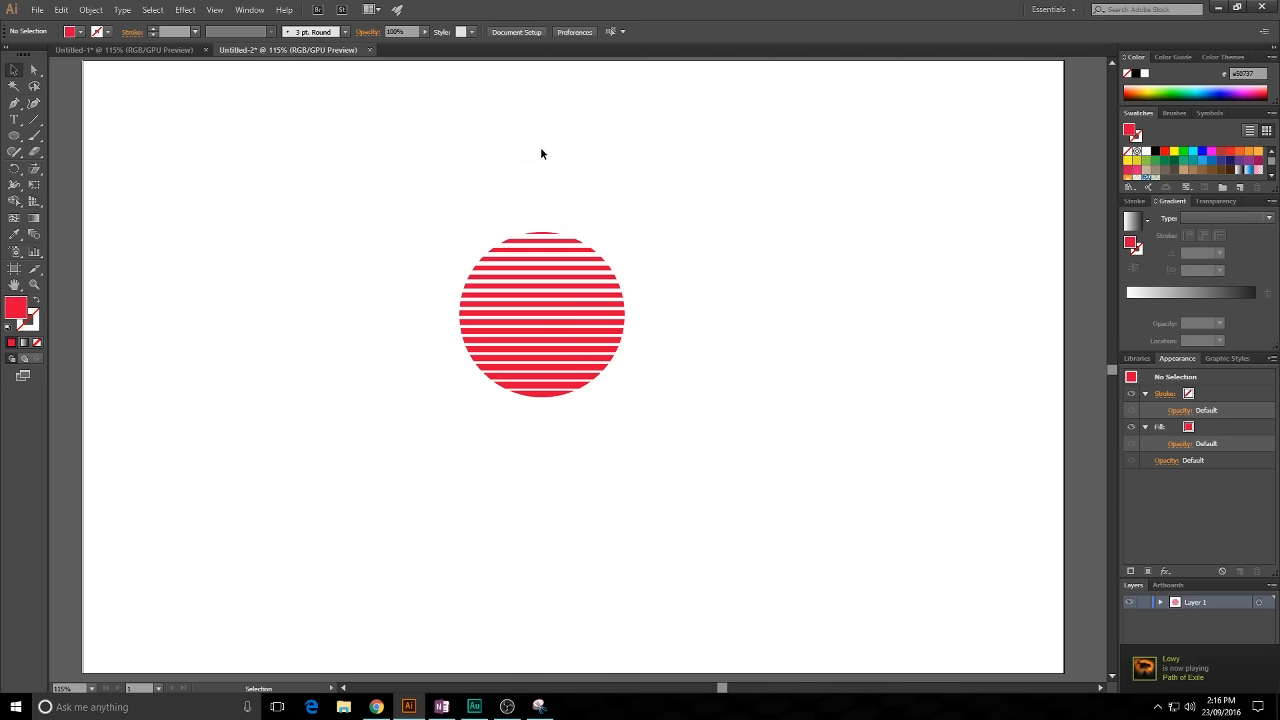
- Expand the line blend into a group of individual lines
{"action": "left_click_drag", "start_coordinate": [541, 150], "coordinate": [569, 200]}
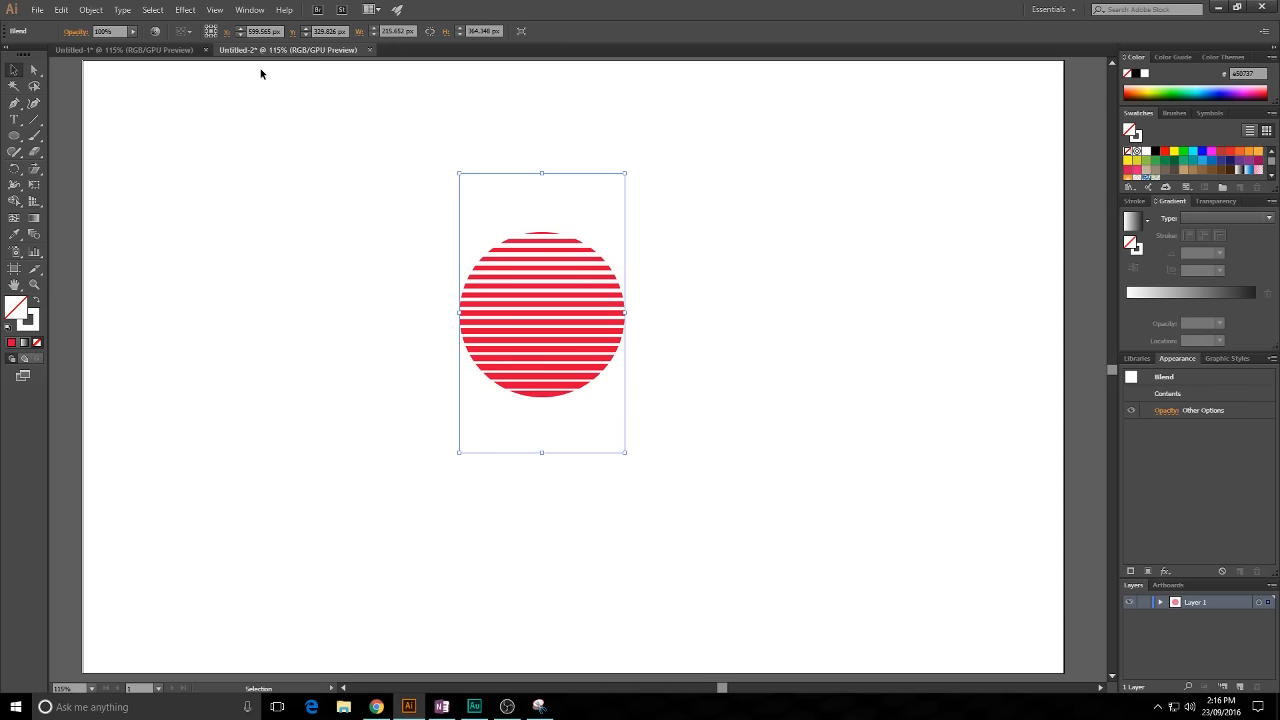
{"action": "left_click", "coordinate": [91, 10]}
{"action": "mouse_move", "coordinate": [138, 323]}
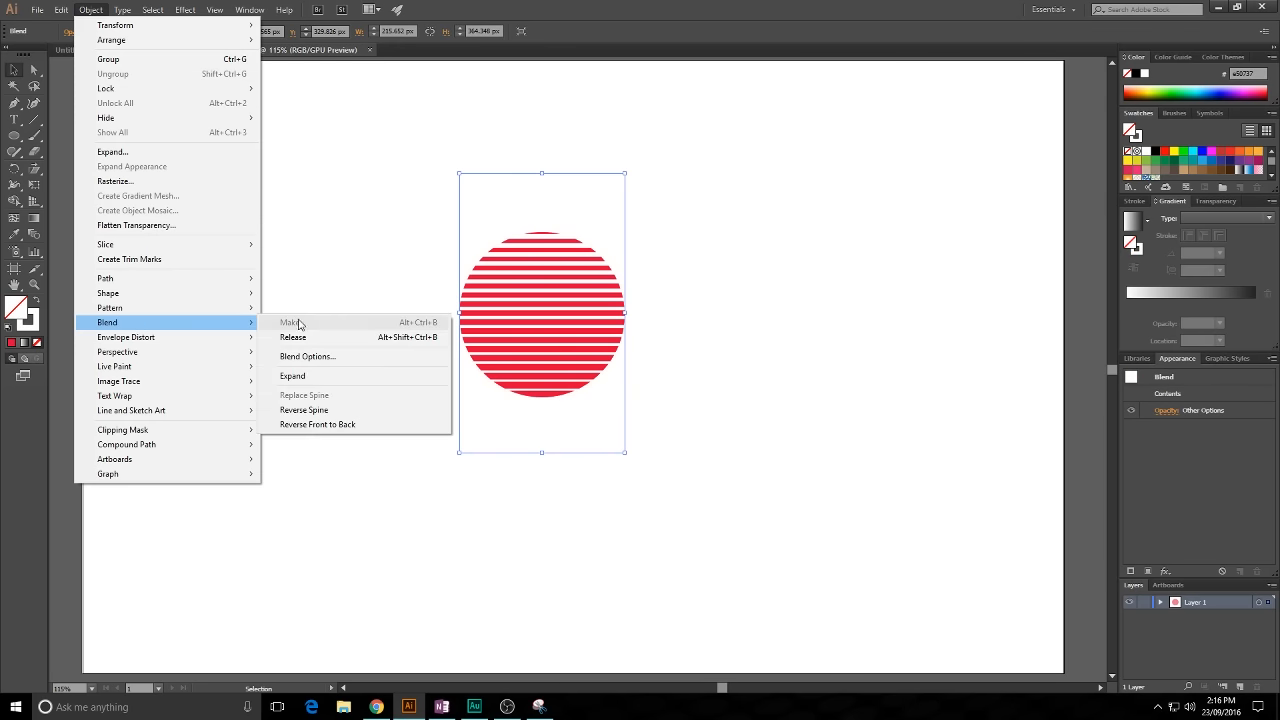
{"action": "left_click", "coordinate": [320, 376]}
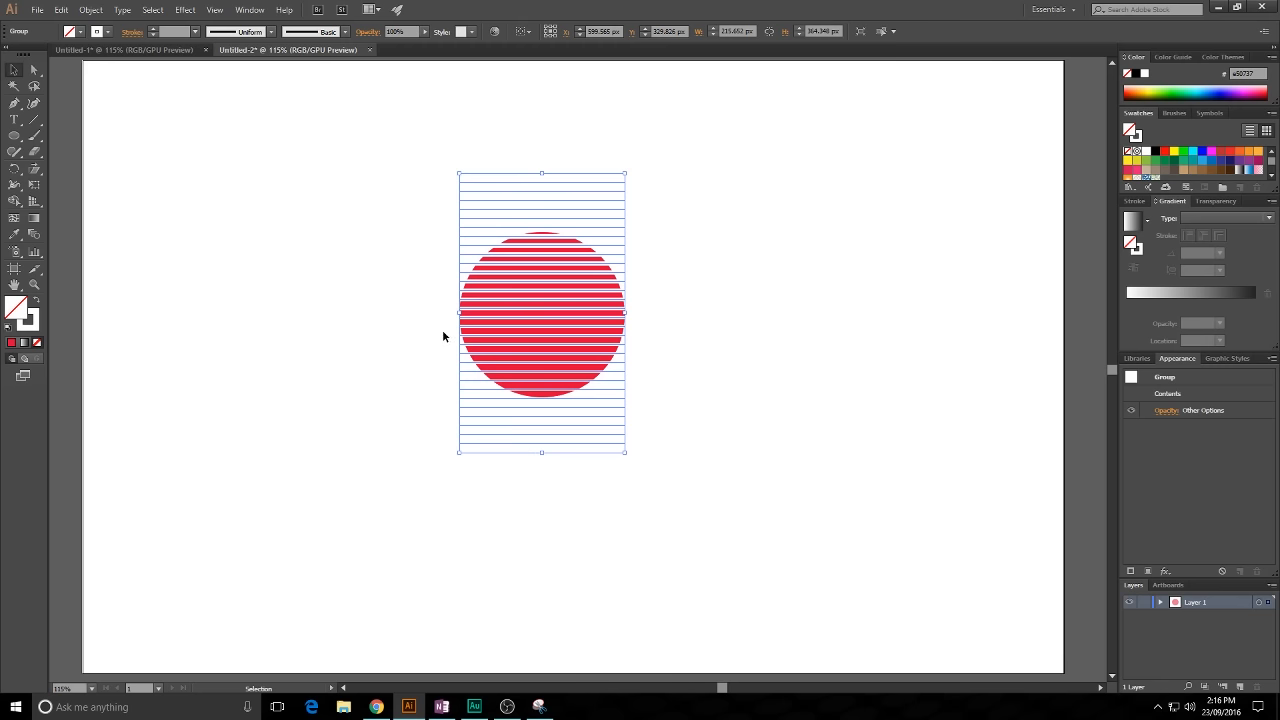
- Expand the strokes of the grouped lines into filled outline shapes
{"action": "left_click", "coordinate": [91, 9]}
{"action": "left_click", "coordinate": [128, 155]}
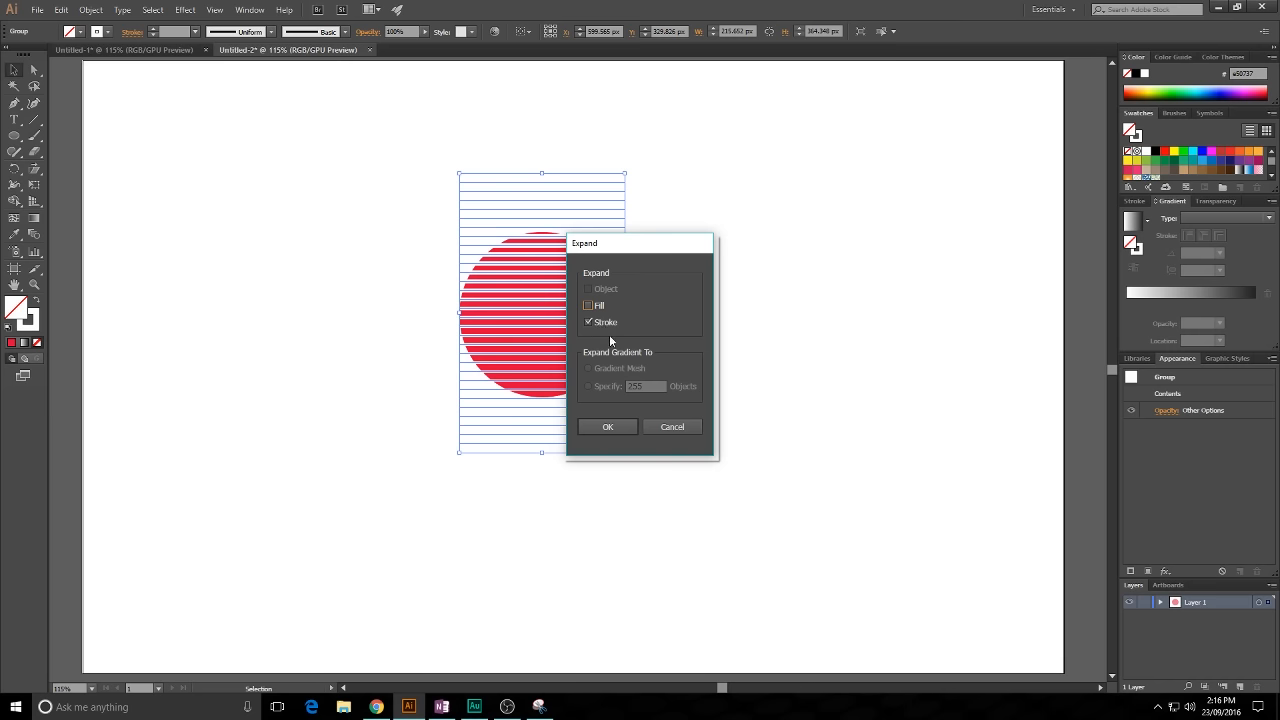
{"action": "left_click", "coordinate": [620, 427]}
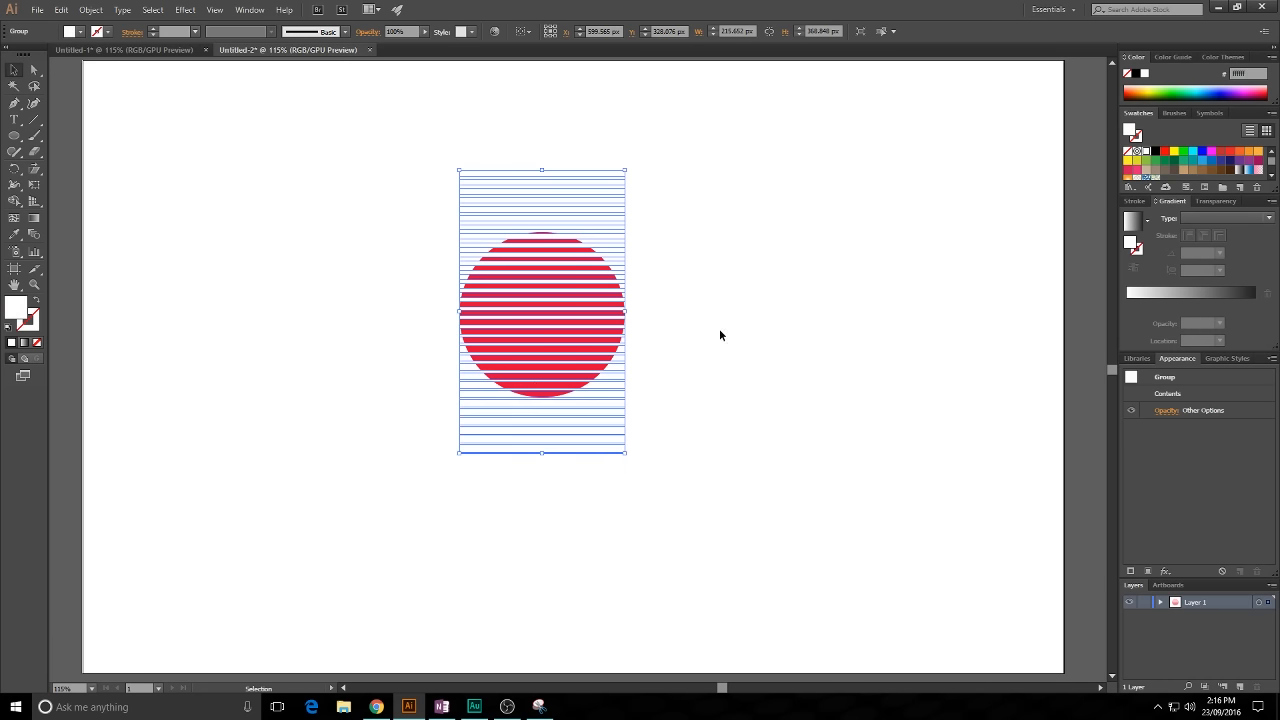
{"action": "key", "text": "ctrl+z"}
{"action": "key", "text": "ctrl+shift+z"}
- Combine the expanded line shapes into a single compound path
{"action": "key", "text": "a"}
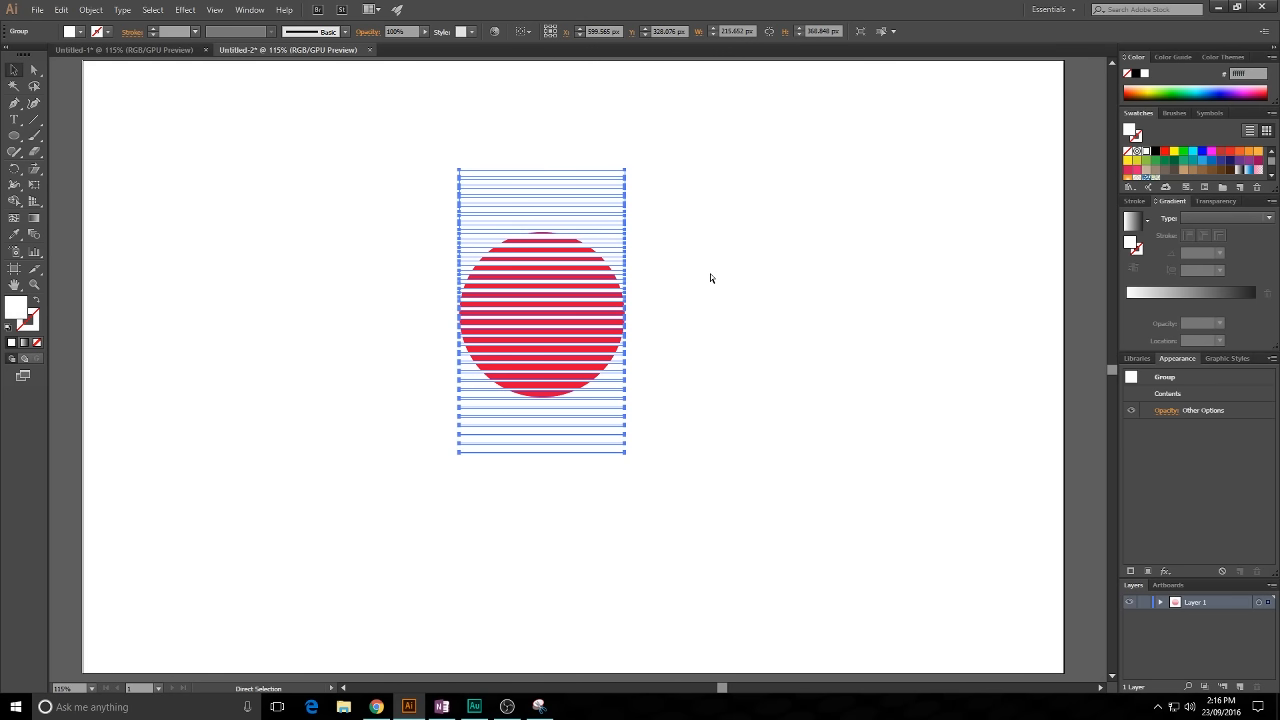
{"action": "key", "text": "ctrl+8"}
{"action": "key", "text": "v"}
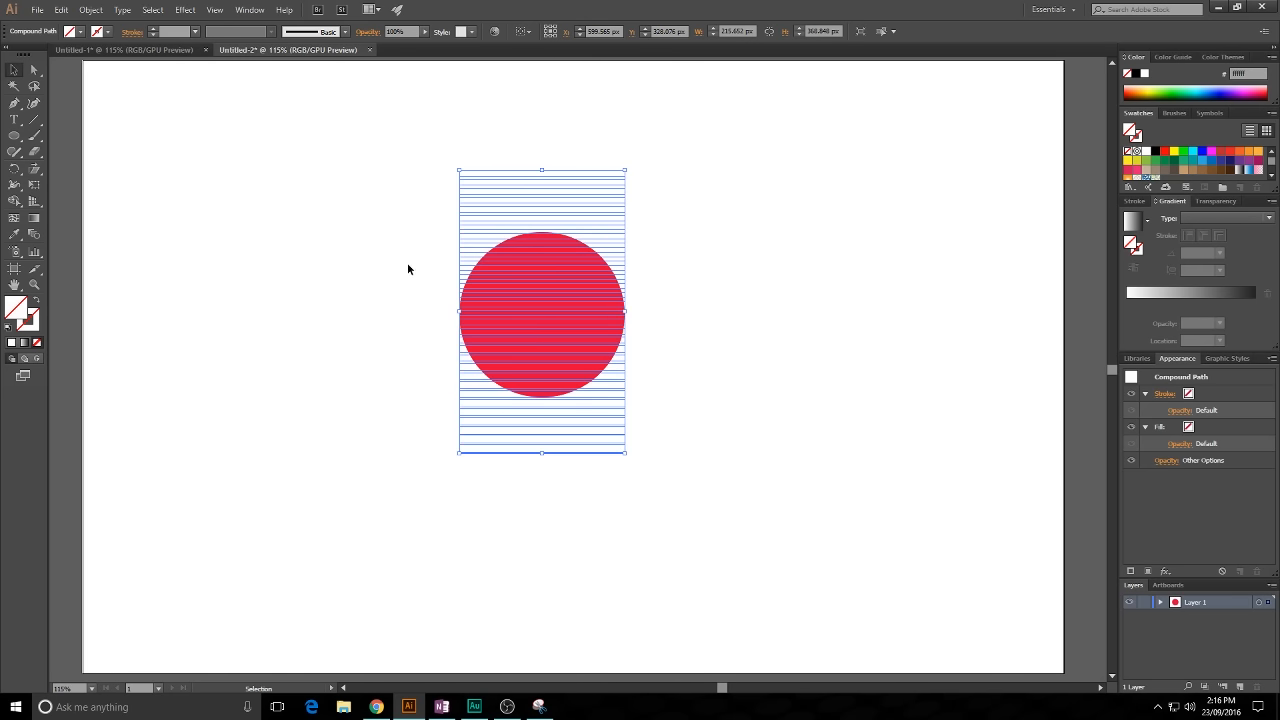
- Give the striped compound path a white ffffff fill
{"action": "left_click", "coordinate": [11, 344]}
{"action": "double_click", "coordinate": [15, 313]}
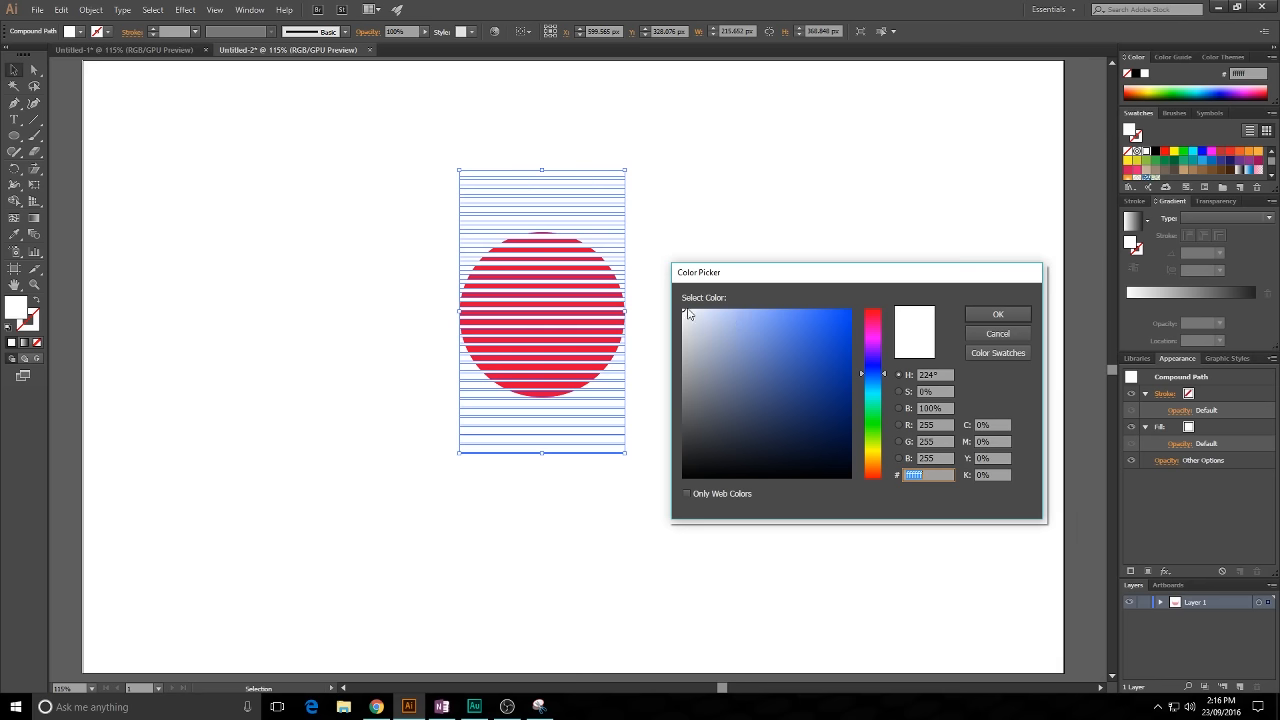
{"action": "left_click", "coordinate": [997, 314]}
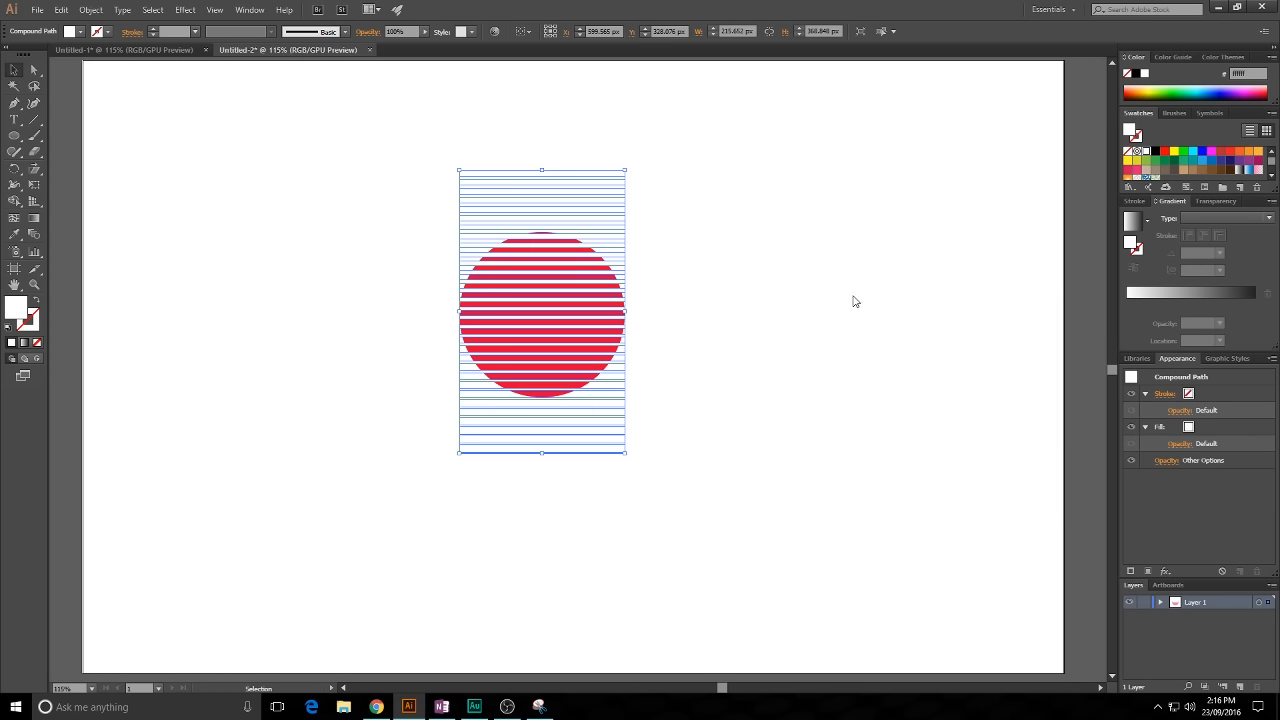
- Select the red circle together with the striped compound path and show the Pathfinder options
{"action": "left_click", "coordinate": [757, 287]}
{"action": "left_click_drag", "start_coordinate": [318, 185], "coordinate": [706, 429]}
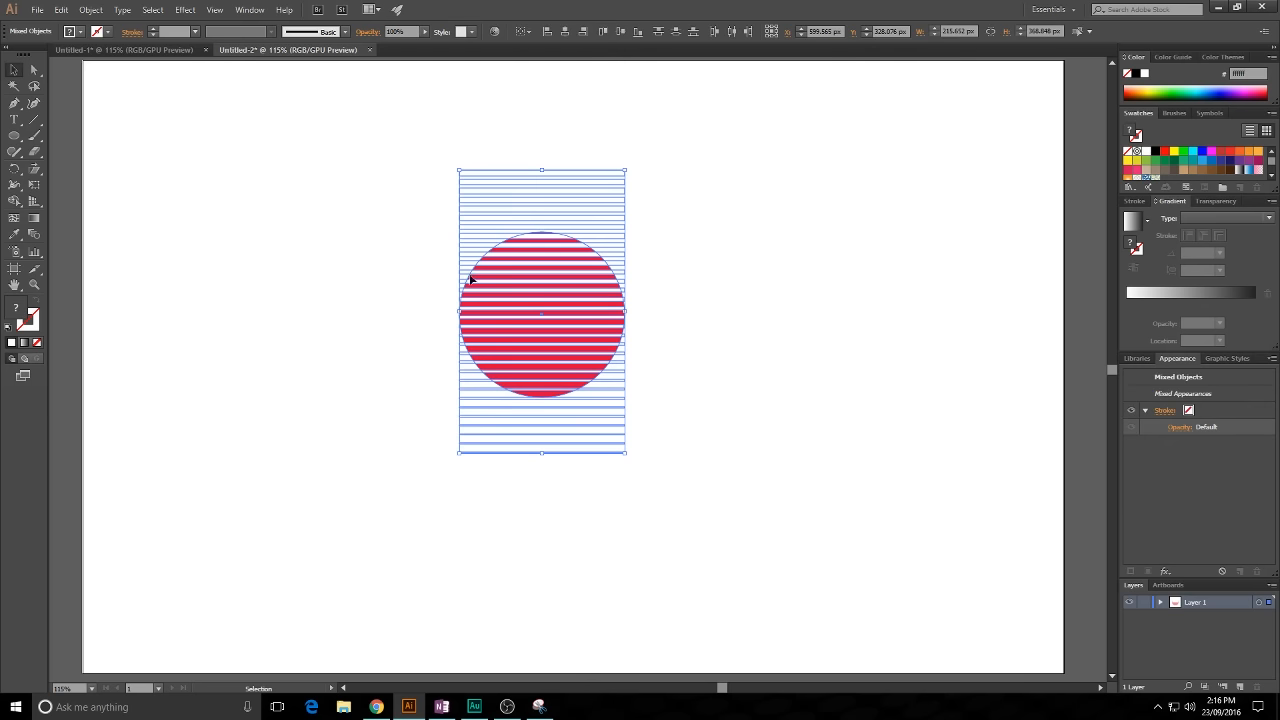
{"action": "left_click", "coordinate": [216, 10]}
{"action": "mouse_move", "coordinate": [250, 9]}
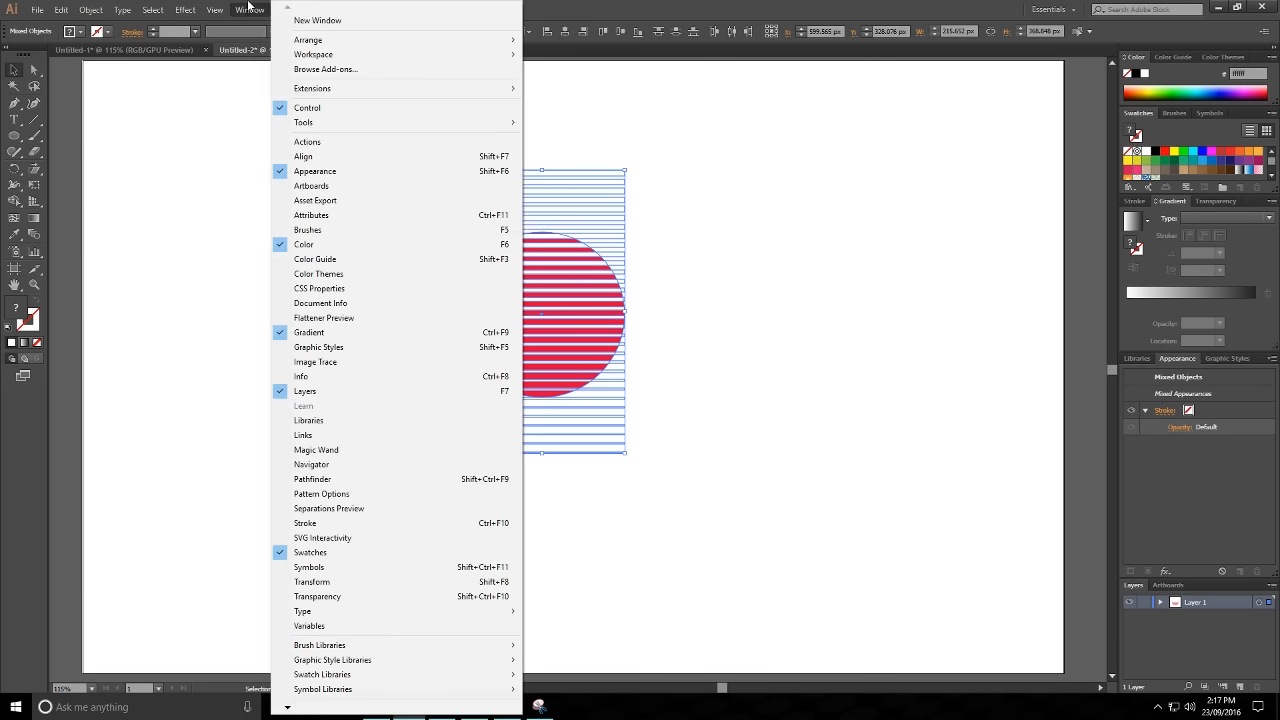
{"action": "left_click", "coordinate": [336, 479]}
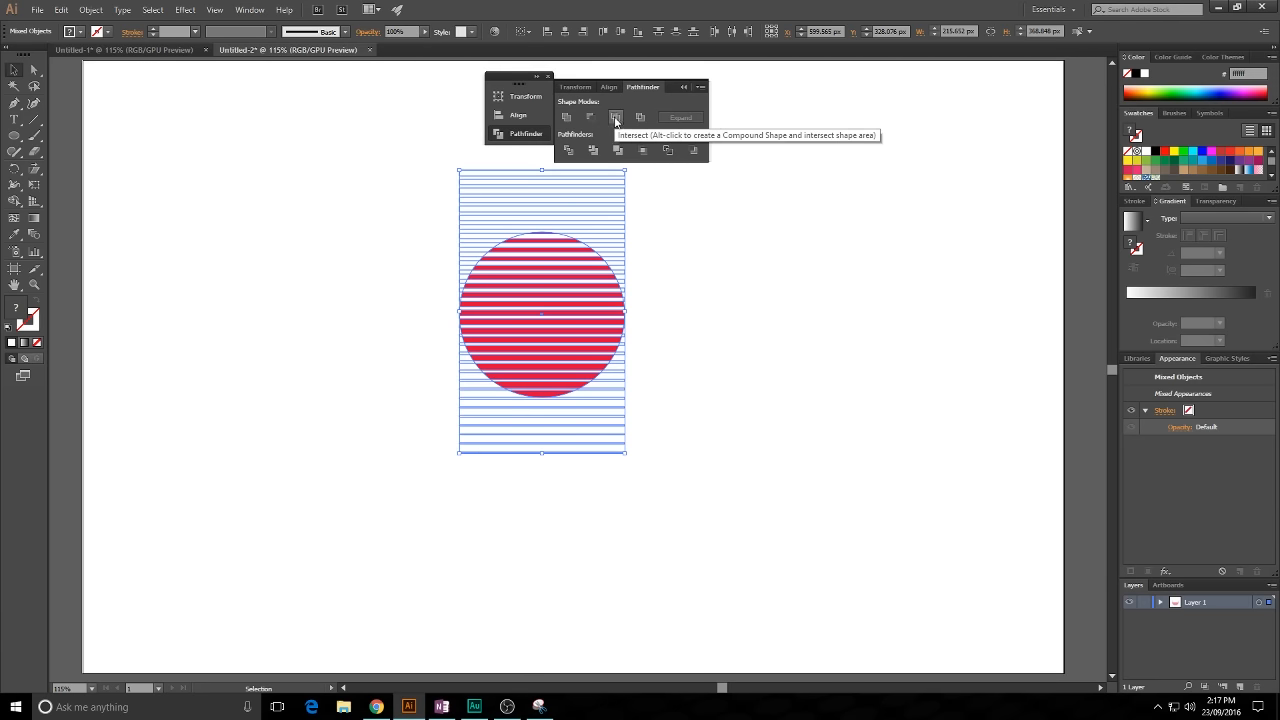
- Try the Intersect shape mode on the circle and the striped compound path, and undo it
{"action": "left_click", "coordinate": [616, 119]}
{"action": "left_click", "coordinate": [831, 364]}
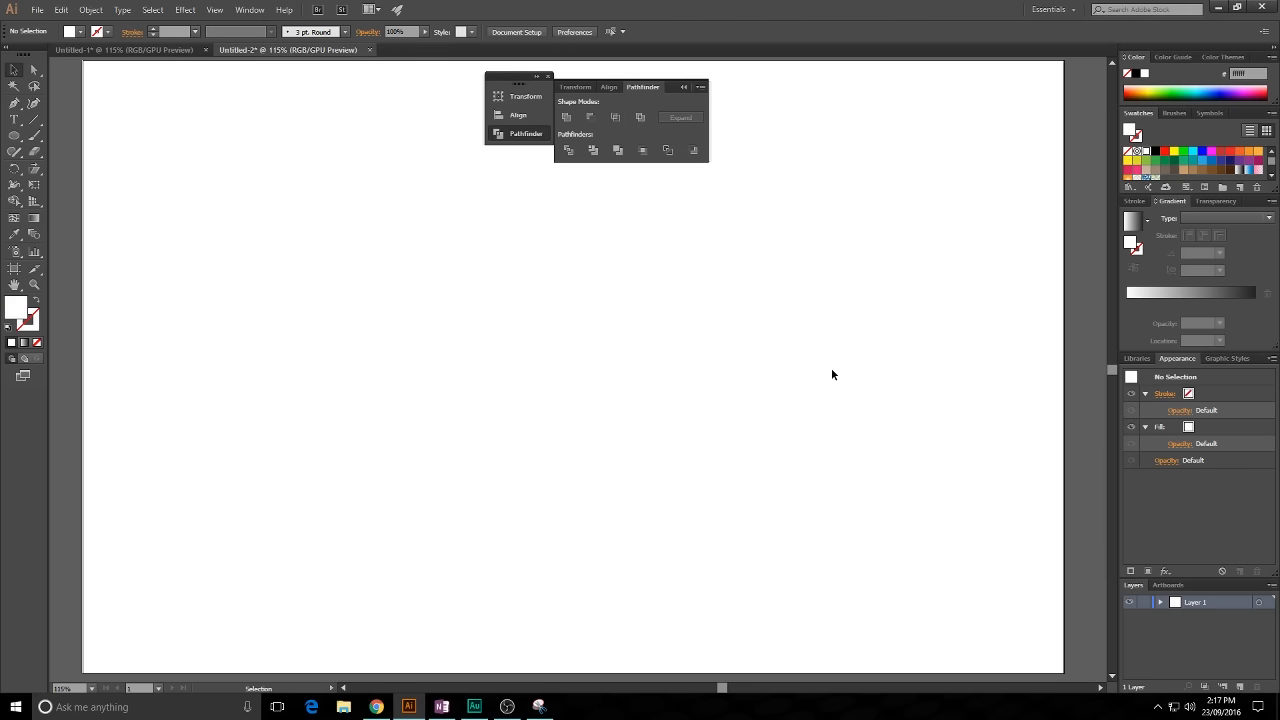
{"action": "key", "text": "ctrl+z"}
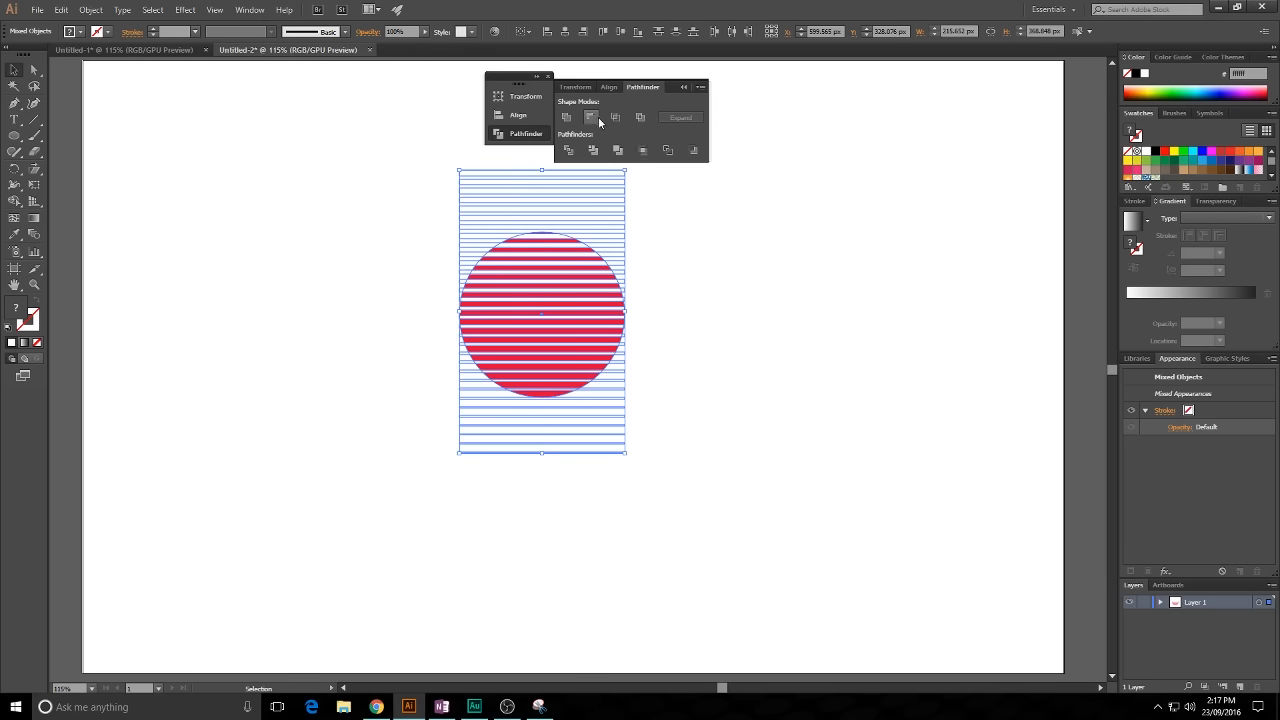
- Subtract the striped compound path from the red circle using the Minus Front shape mode
{"action": "left_click", "coordinate": [589, 118]}
{"action": "left_click", "coordinate": [730, 310]}
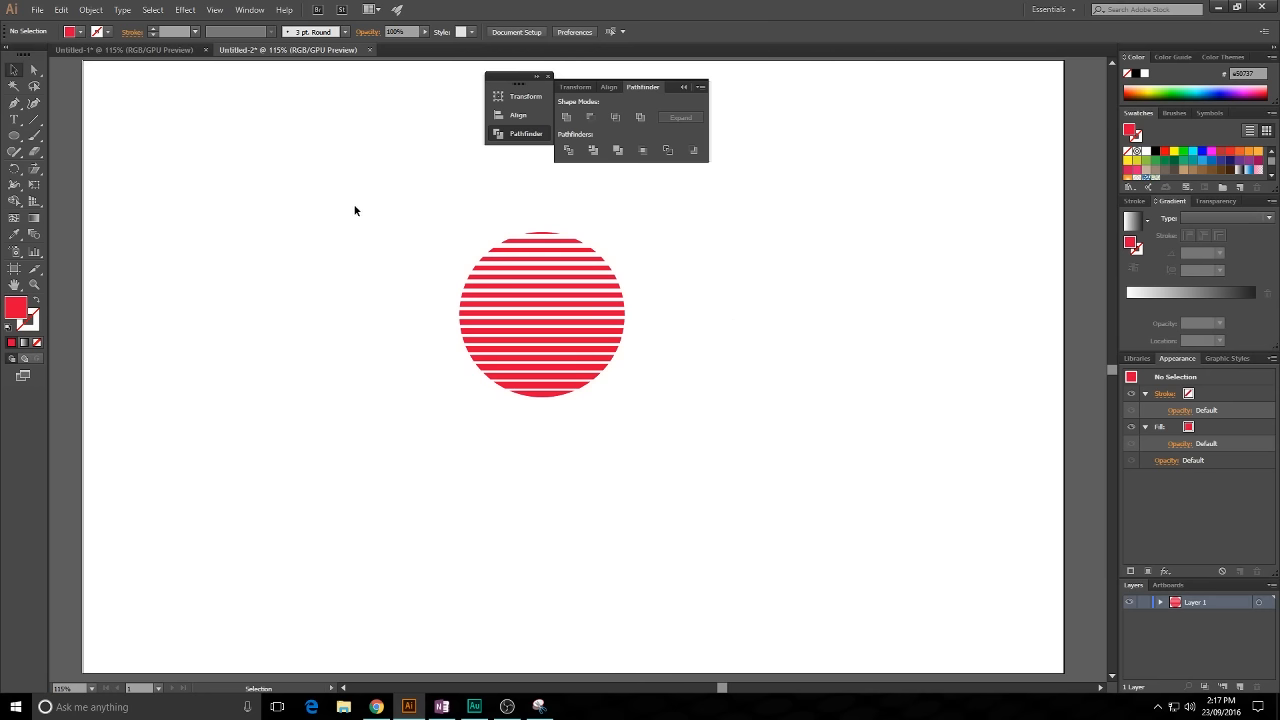
- Try moving single stripes out of the cut circle group and undo the moves
{"action": "left_click_drag", "start_coordinate": [477, 234], "coordinate": [720, 327]}
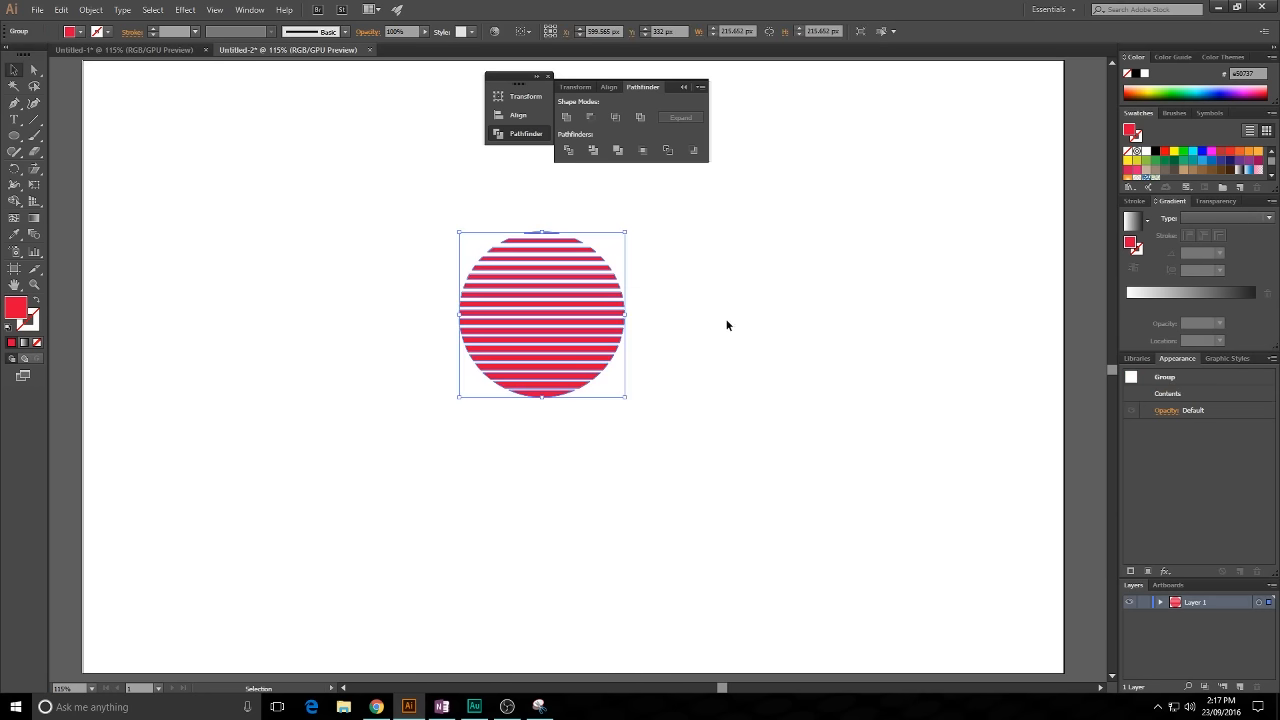
{"action": "double_click", "coordinate": [517, 310]}
{"action": "left_click_drag", "start_coordinate": [514, 309], "coordinate": [319, 312]}
{"action": "left_click", "coordinate": [360, 283]}
{"action": "left_click_drag", "start_coordinate": [507, 300], "coordinate": [733, 325]}
{"action": "left_click", "coordinate": [766, 234]}
{"action": "key", "text": "ctrl+z"}
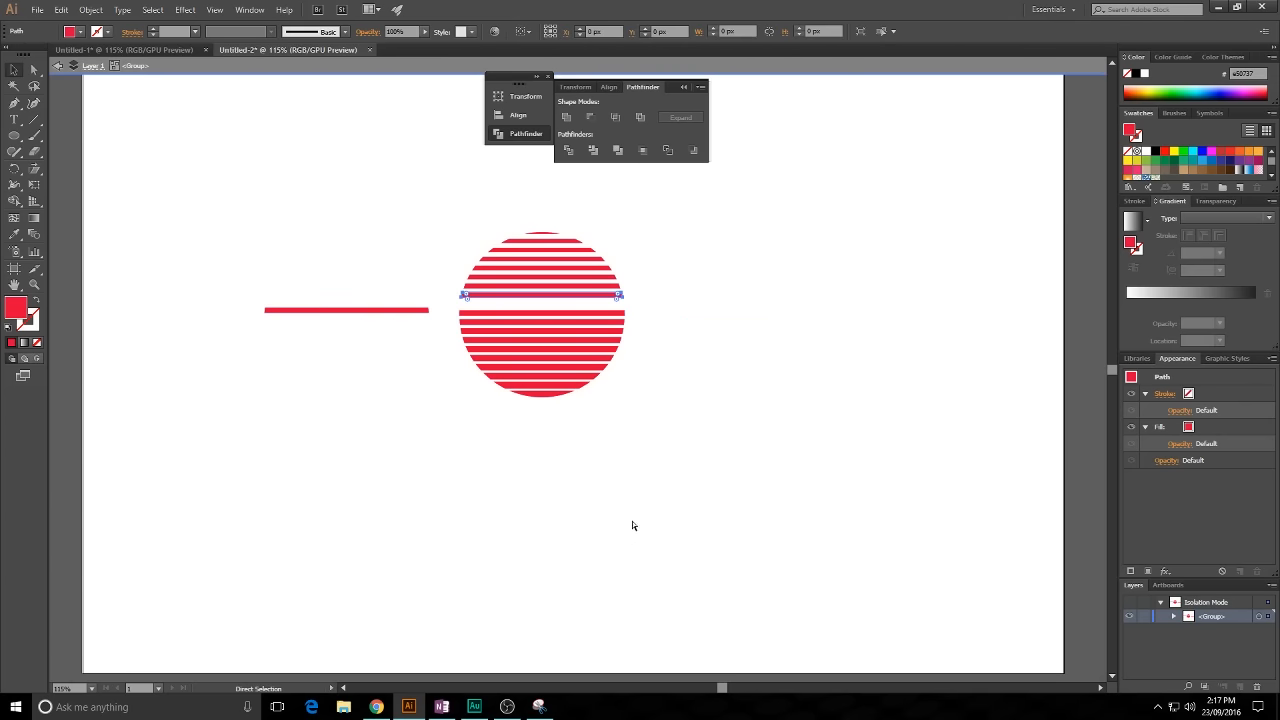
{"action": "key", "text": "ctrl+z"}
{"action": "double_click", "coordinate": [732, 309]}
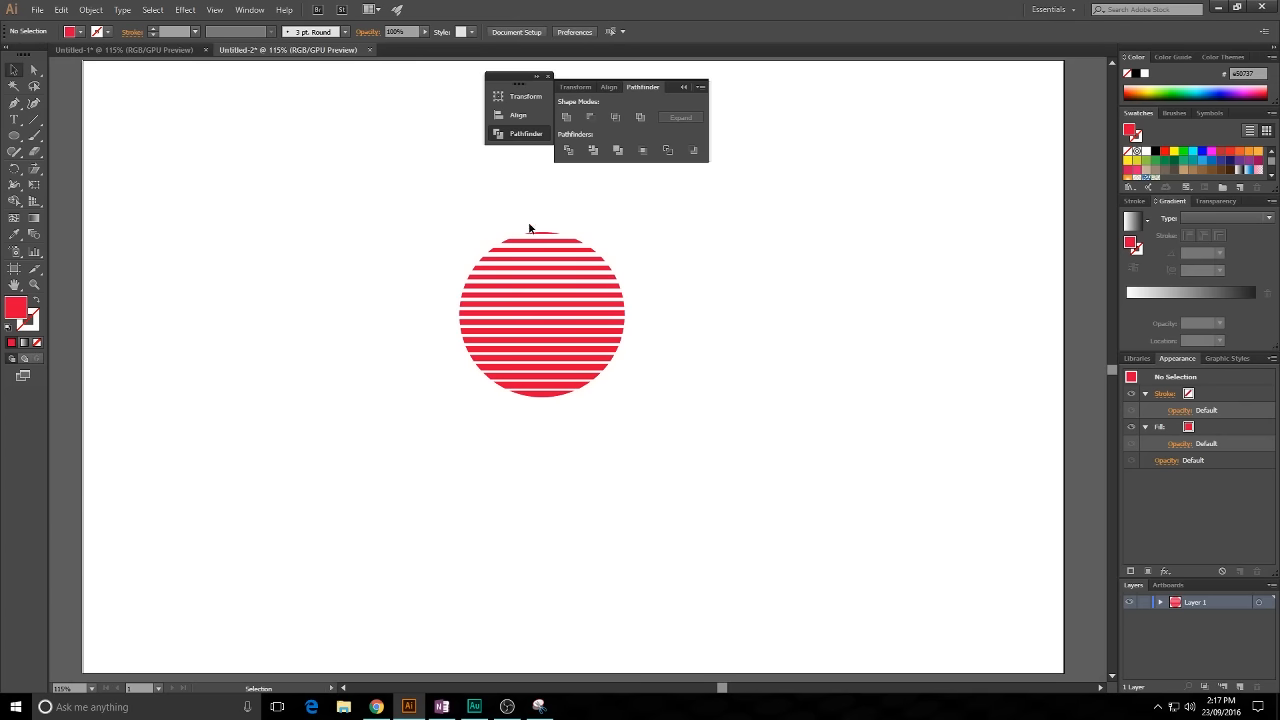
{"action": "left_click_drag", "start_coordinate": [386, 214], "coordinate": [660, 511]}
{"action": "left_click", "coordinate": [641, 471]}
- Draw a horizontal line about 403 px long across the circle's lower part, with a red 1 pt stroke and no fill
{"action": "left_click", "coordinate": [34, 119]}
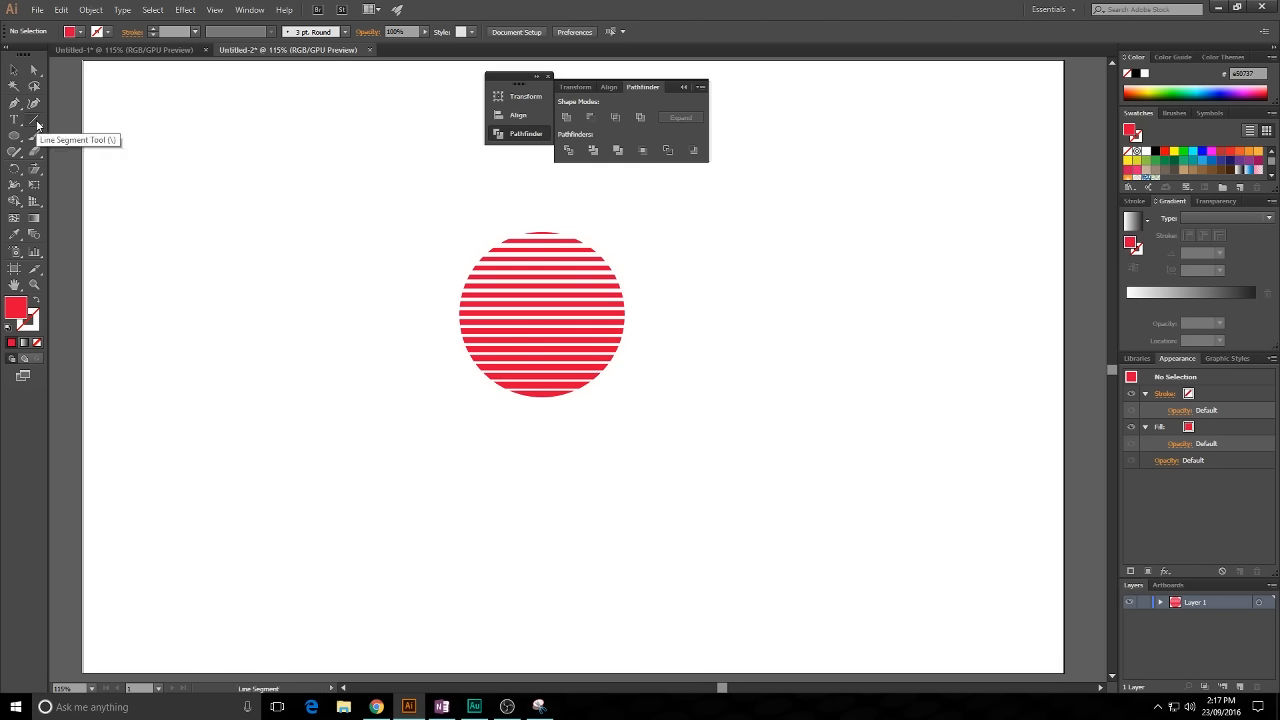
{"action": "left_click_drag", "start_coordinate": [620, 344], "coordinate": [693, 354]}
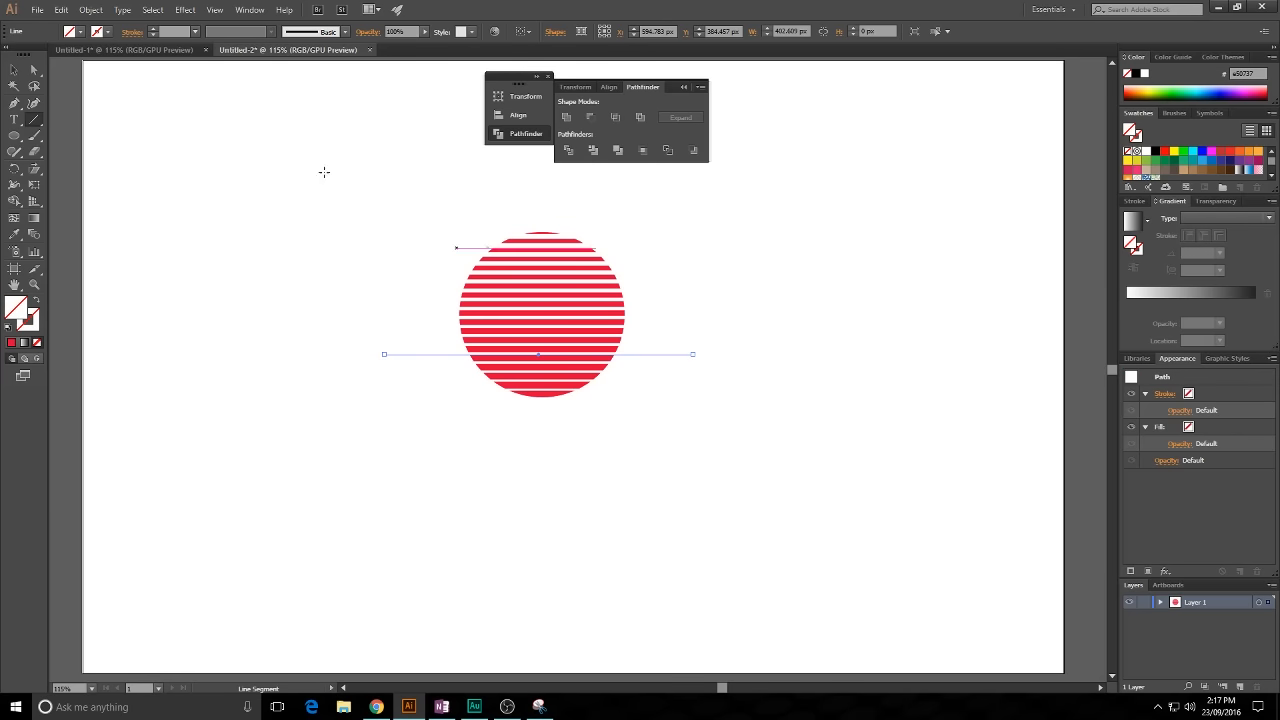
{"action": "left_click", "coordinate": [12, 343]}
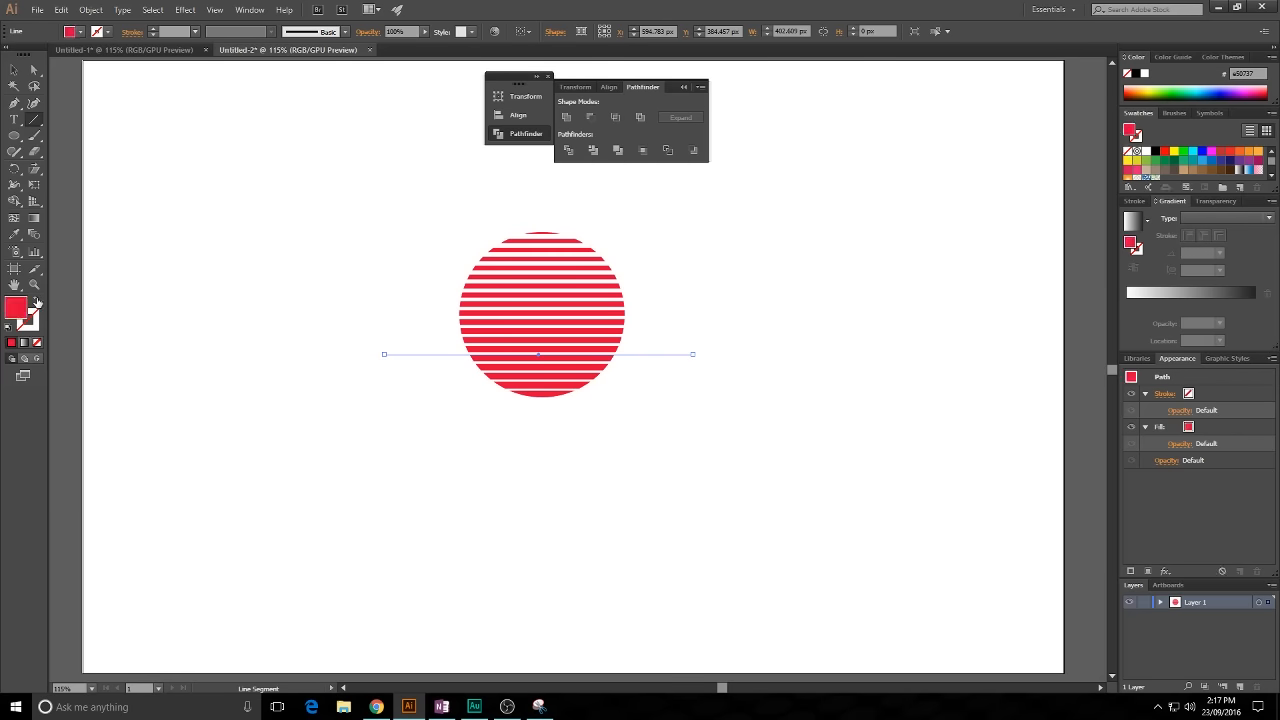
{"action": "left_click", "coordinate": [37, 301]}
{"action": "key", "text": "v"}
{"action": "left_click", "coordinate": [264, 173]}
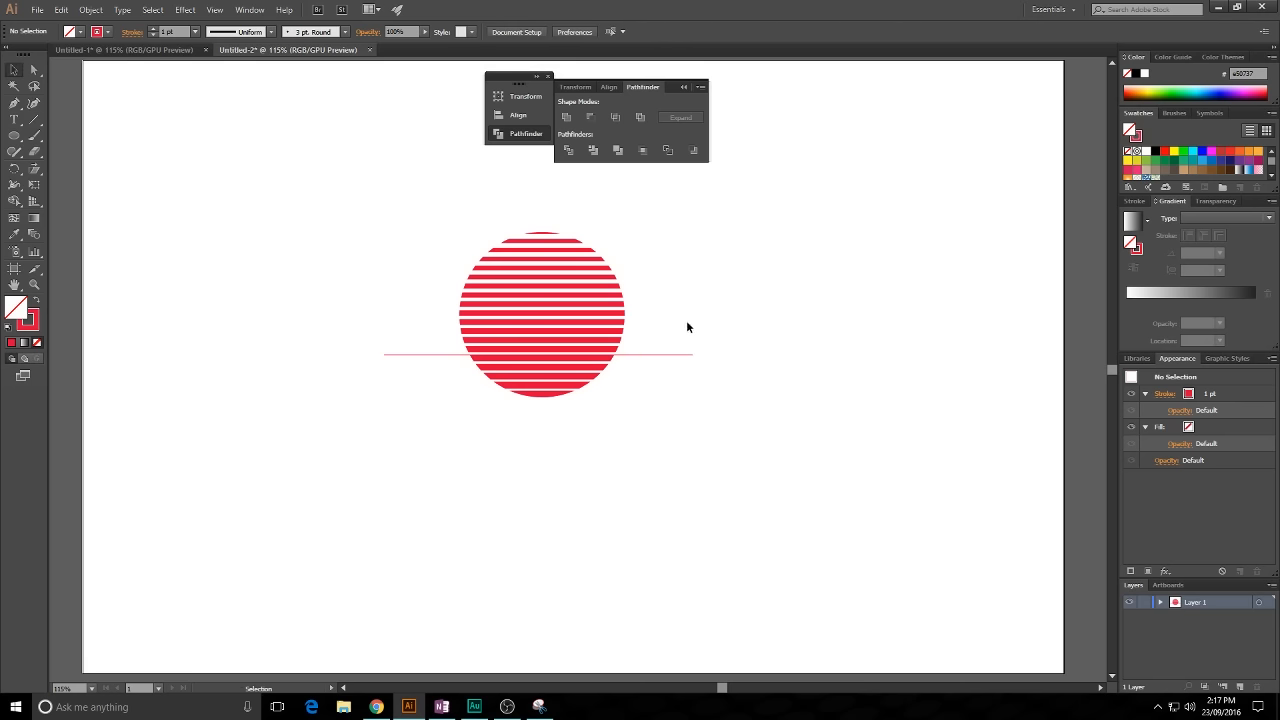
- Align the striped circle and the horizontal line to each other by their horizontal centers
{"action": "left_click", "coordinate": [690, 354]}
{"action": "left_click_drag", "start_coordinate": [476, 192], "coordinate": [594, 320]}
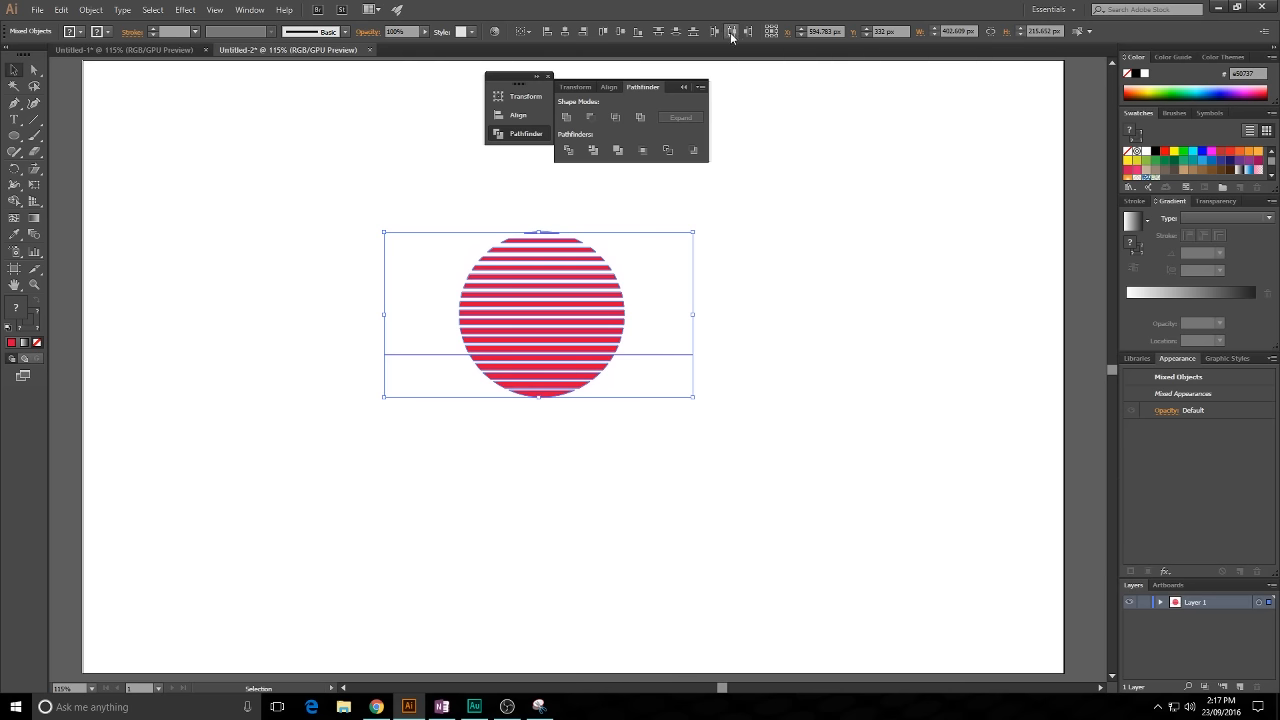
{"action": "left_click", "coordinate": [566, 33]}
{"action": "left_click", "coordinate": [569, 231]}
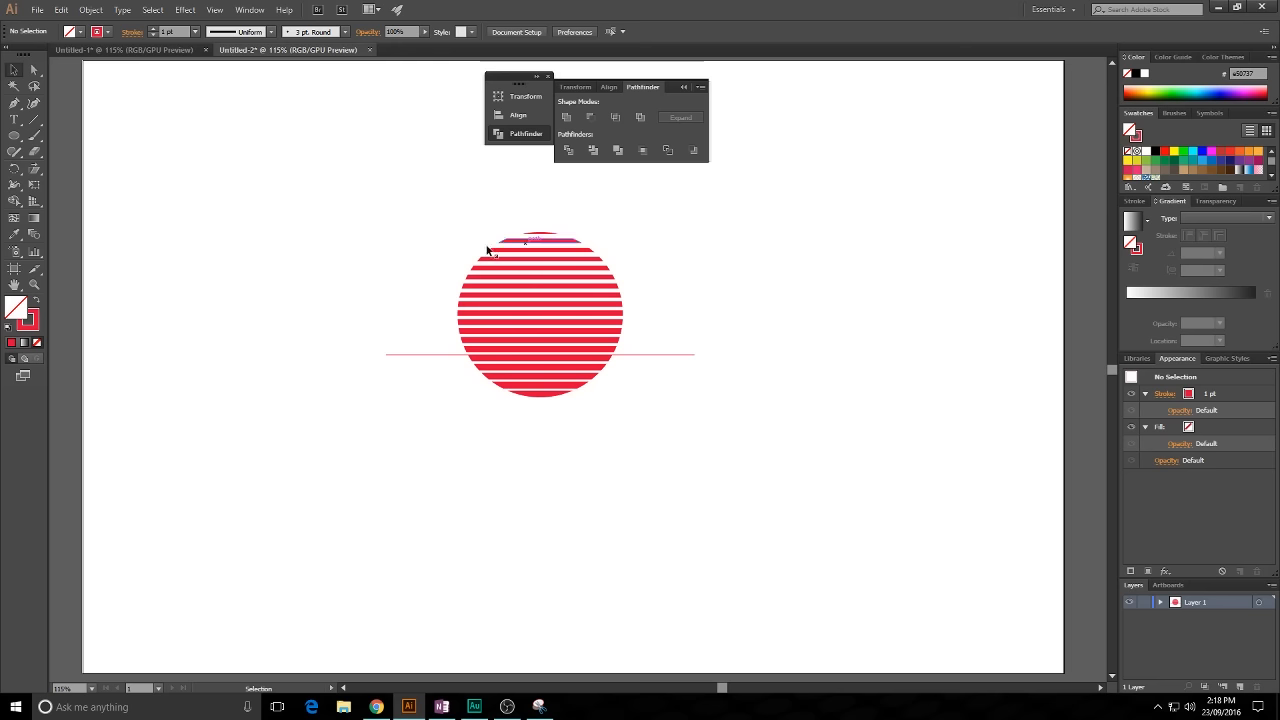
- Remove the part of the striped circle below the horizontal line with the Shape Builder tool
{"action": "scroll", "coordinate": [544, 372], "scroll_direction": "up", "scroll_amount": 3}
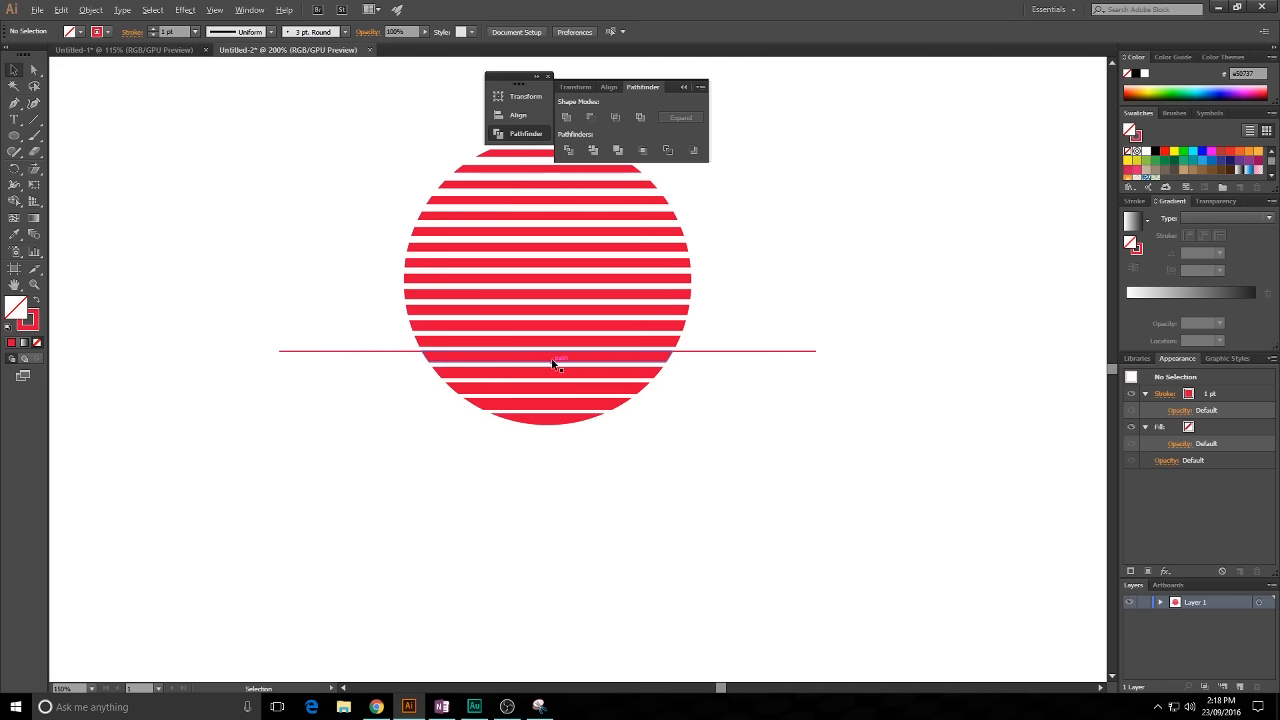
{"action": "left_click_drag", "start_coordinate": [380, 352], "coordinate": [788, 416]}
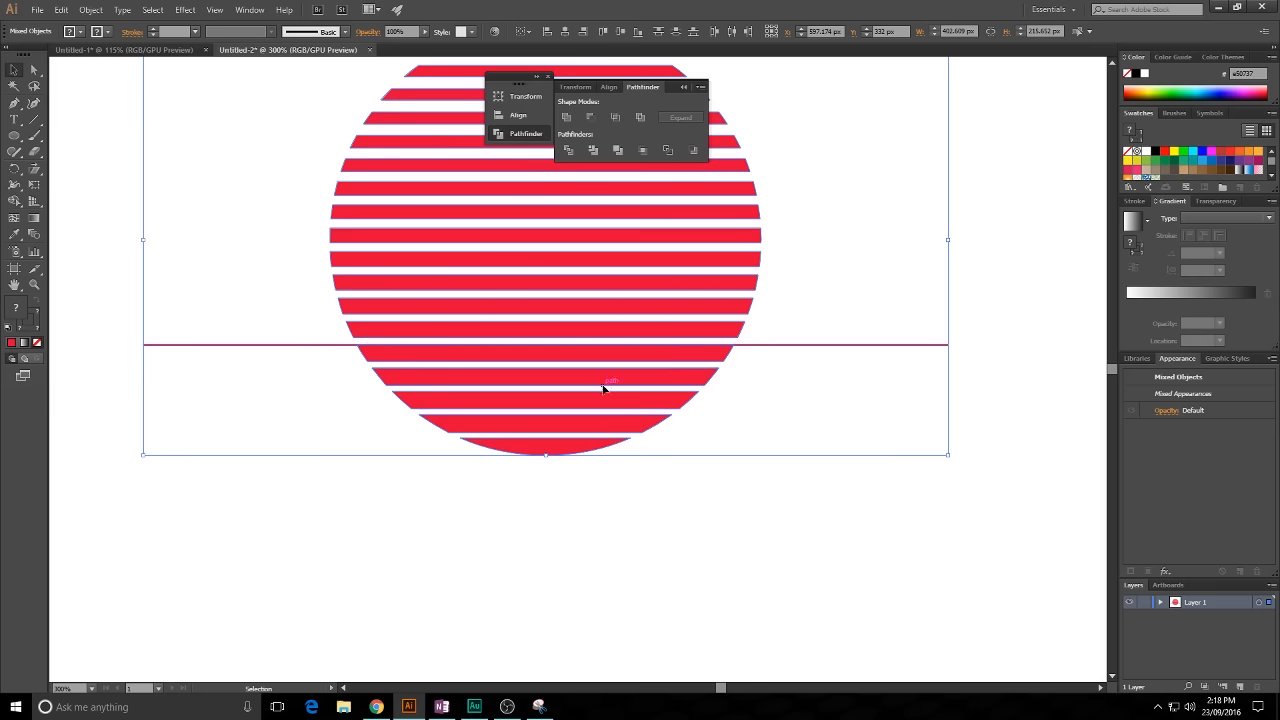
{"action": "left_click", "coordinate": [14, 201]}
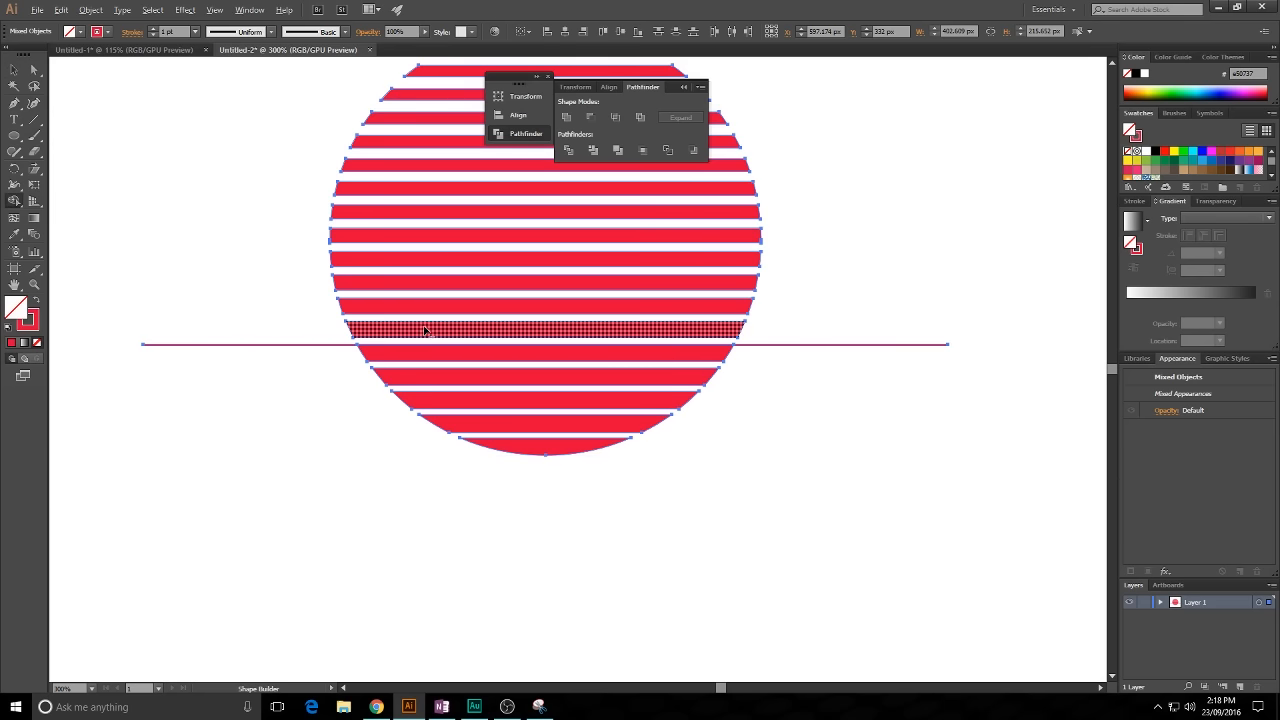
{"action": "left_click_drag", "start_coordinate": [443, 357], "coordinate": [514, 452]}
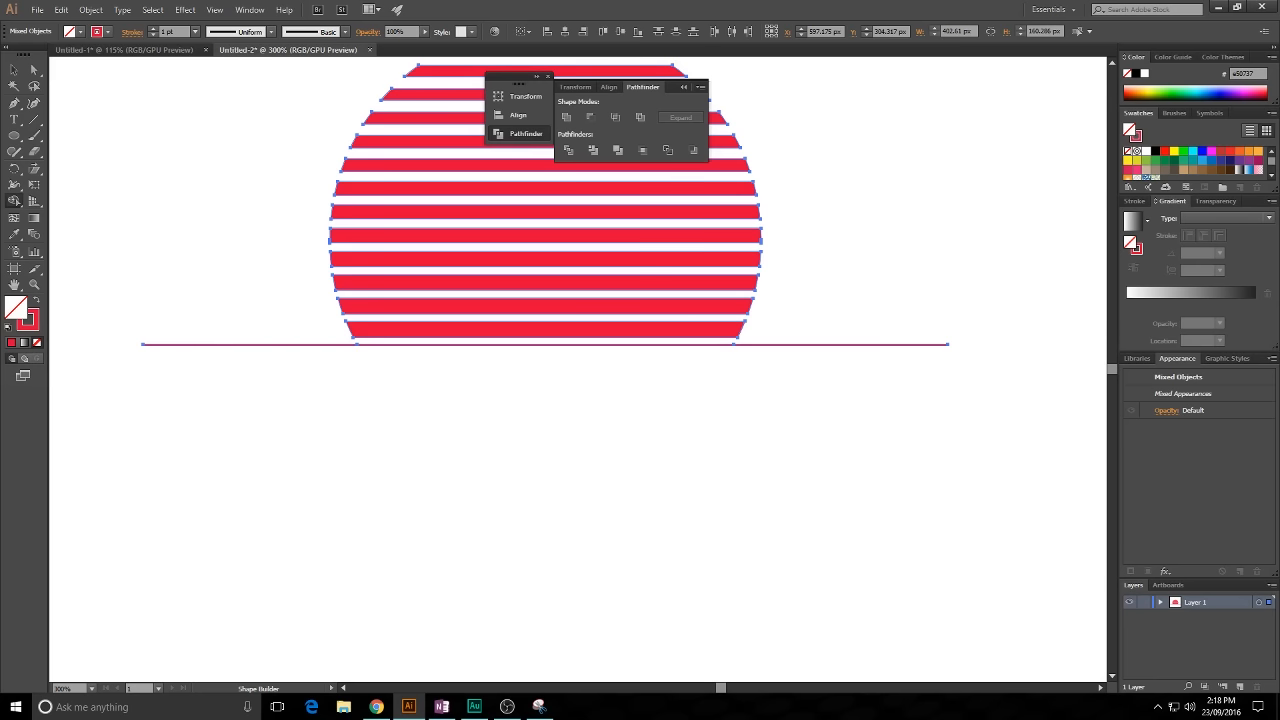
{"action": "left_click", "coordinate": [14, 69]}
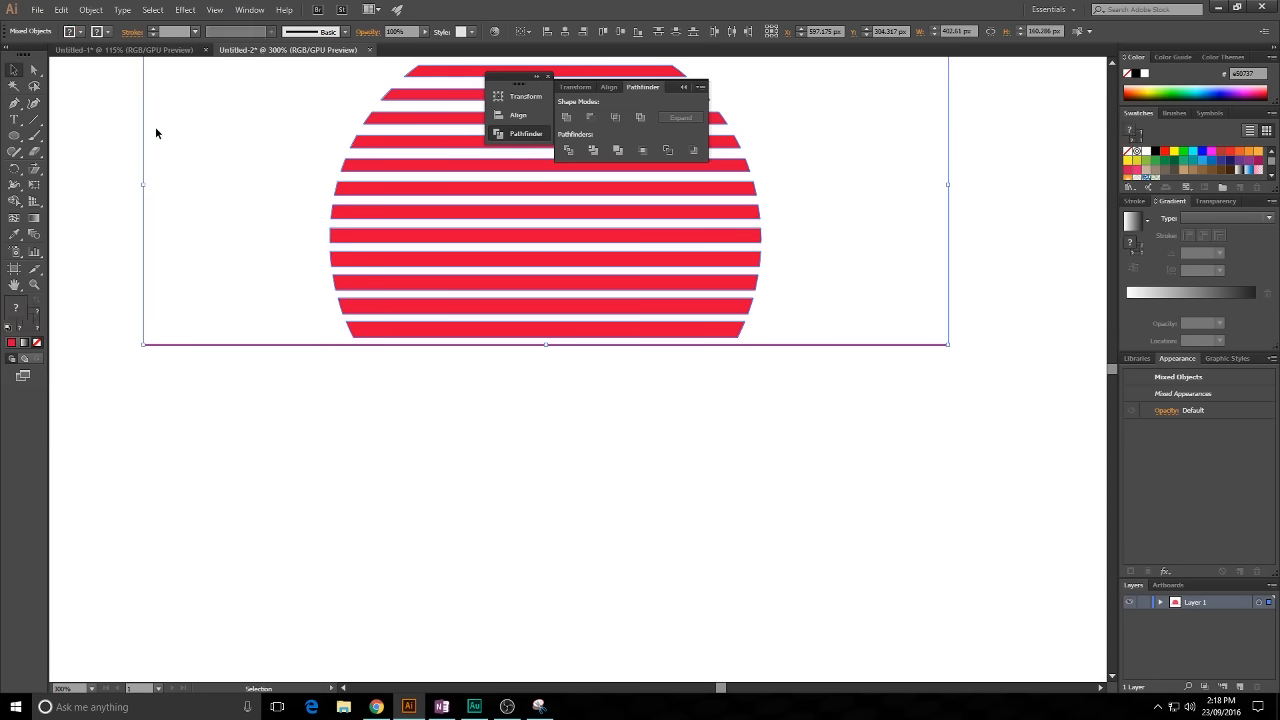
{"action": "left_click", "coordinate": [298, 510]}
- Move the horizontal line up until it touches the bottom edge of the lowest remaining stripe
{"action": "scroll", "coordinate": [852, 372], "scroll_direction": "down", "scroll_amount": 2}
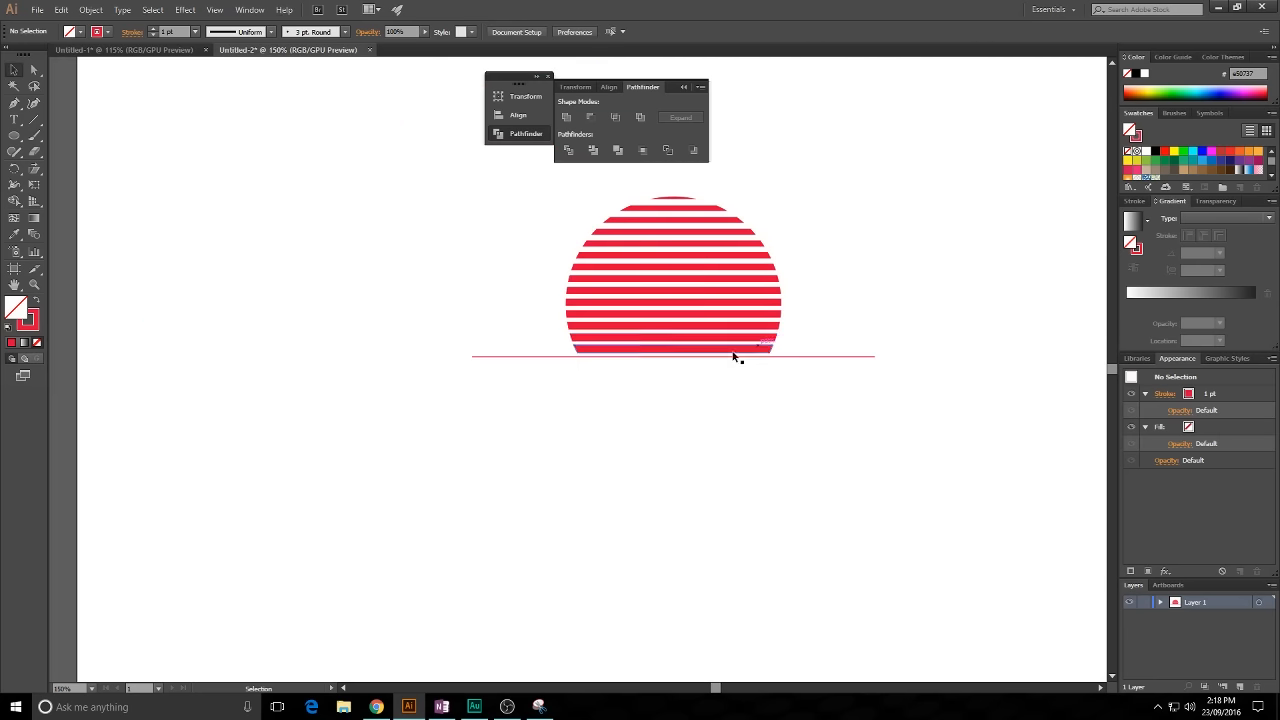
{"action": "scroll", "coordinate": [750, 360], "scroll_direction": "up", "scroll_amount": 3}
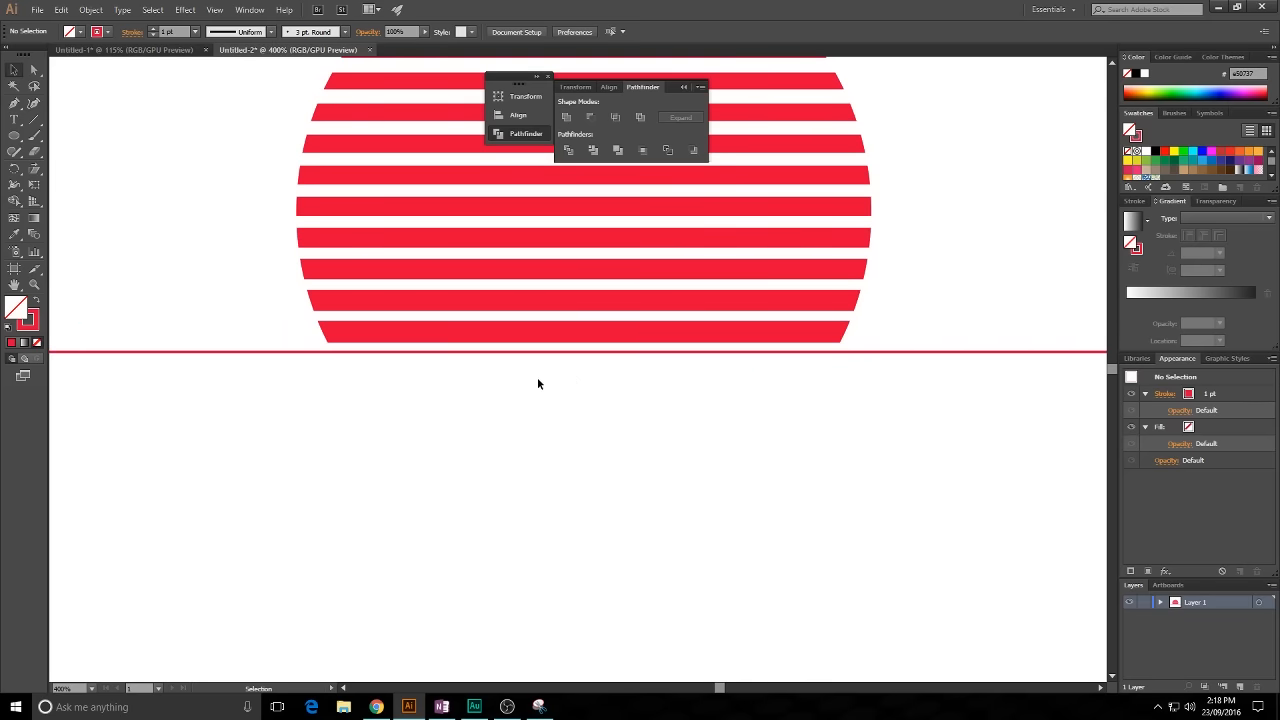
{"action": "scroll", "coordinate": [535, 362], "scroll_direction": "up", "scroll_amount": 4}
{"action": "left_click_drag", "start_coordinate": [535, 340], "coordinate": [535, 322]}
{"action": "left_click", "coordinate": [567, 397]}
{"action": "scroll", "coordinate": [567, 397], "scroll_direction": "down", "scroll_amount": 3}
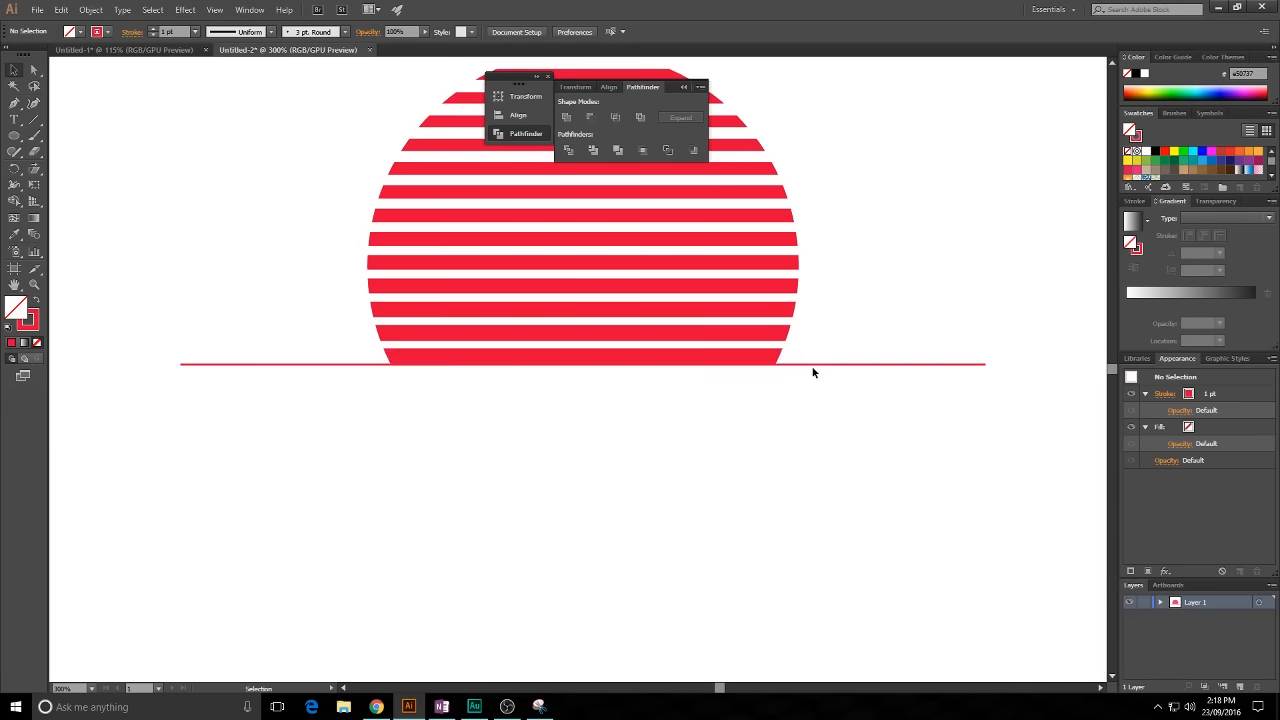
{"action": "scroll", "coordinate": [900, 440], "scroll_direction": "down", "scroll_amount": 1}
{"action": "scroll", "coordinate": [900, 442], "scroll_direction": "down", "scroll_amount": 1}
{"action": "left_click_drag", "start_coordinate": [803, 446], "coordinate": [689, 440]}
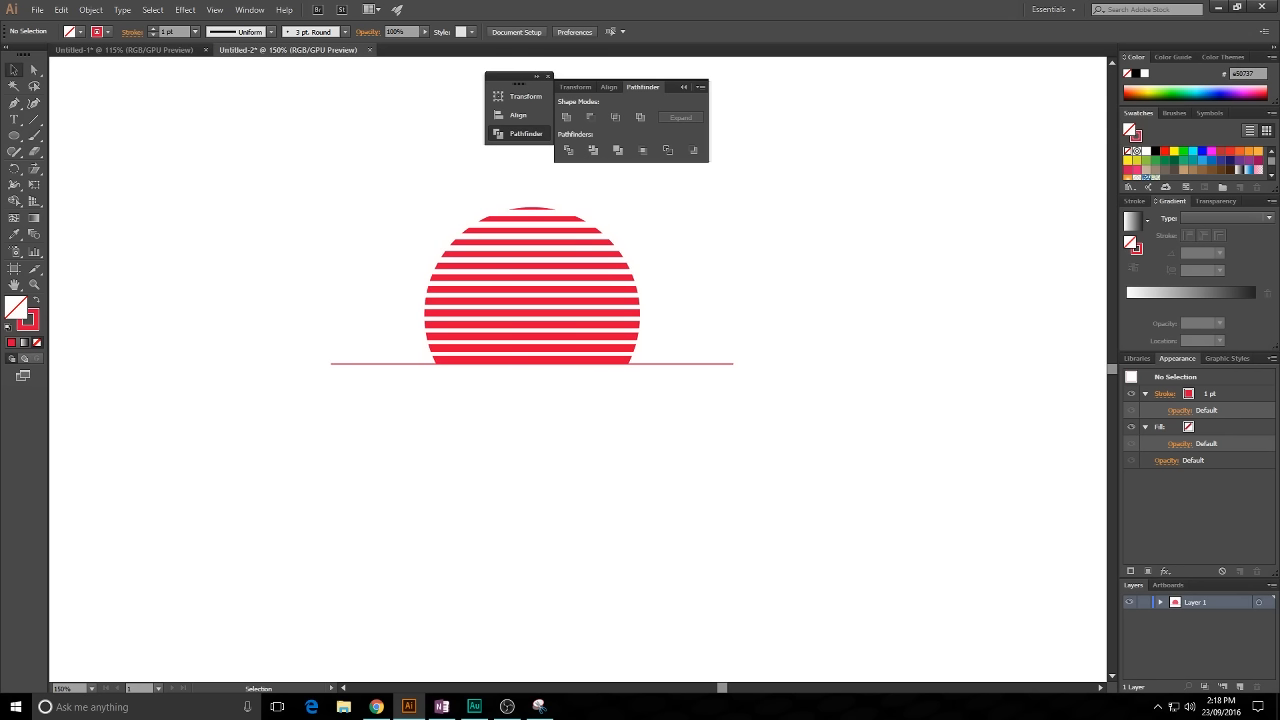
{"action": "key", "text": "alt+Tab"}
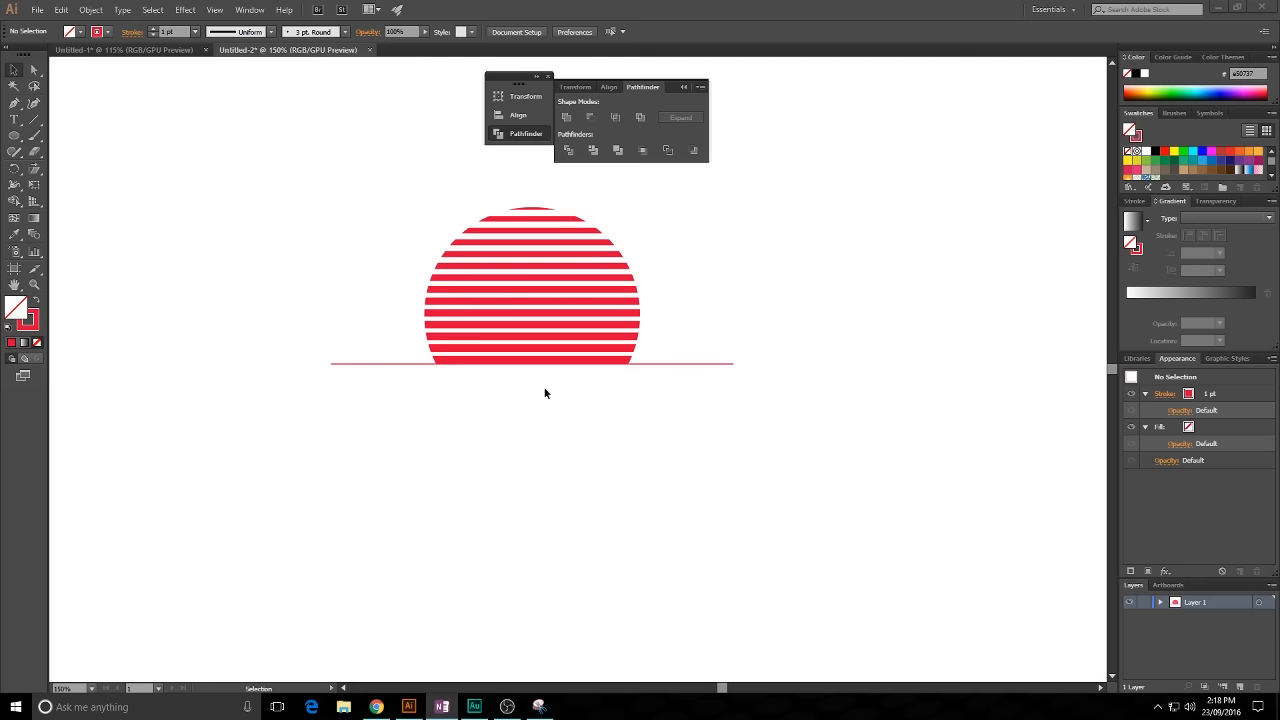
- Add the text RED DAWN below the horizontal line in the Niveau Grotesk Bold font
{"action": "left_click", "coordinate": [14, 119]}
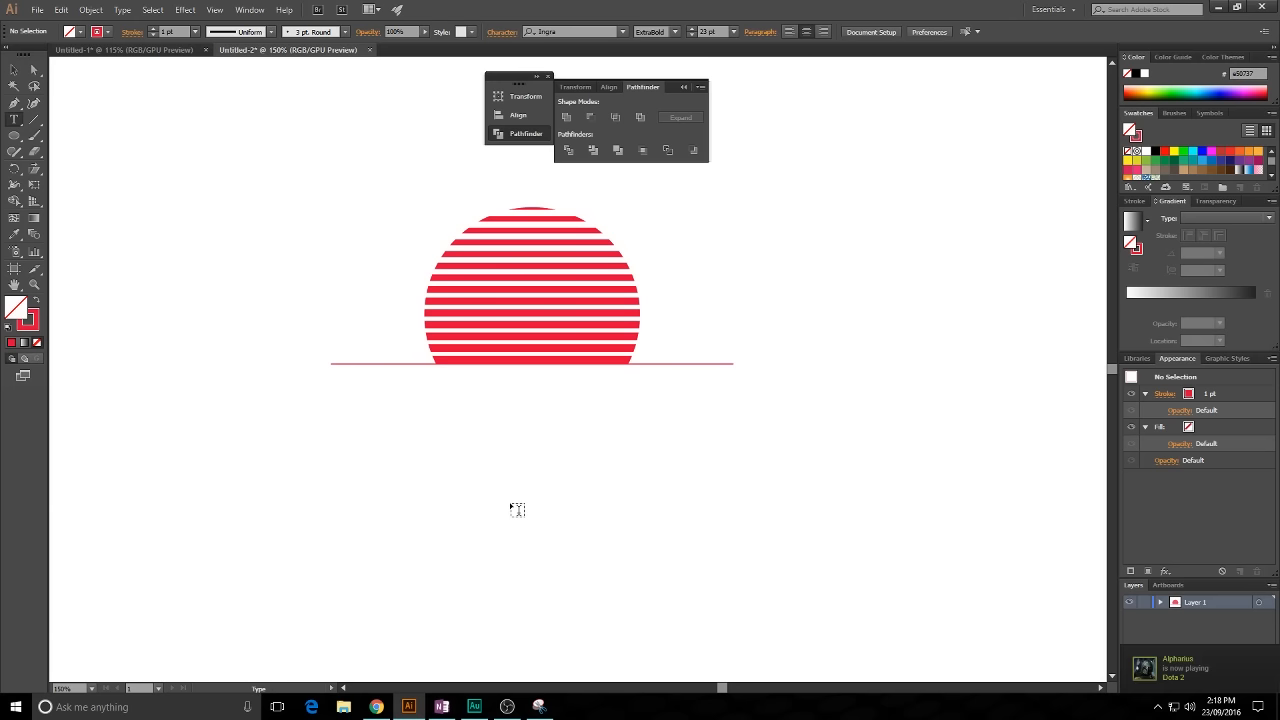
{"action": "left_click", "coordinate": [536, 395]}
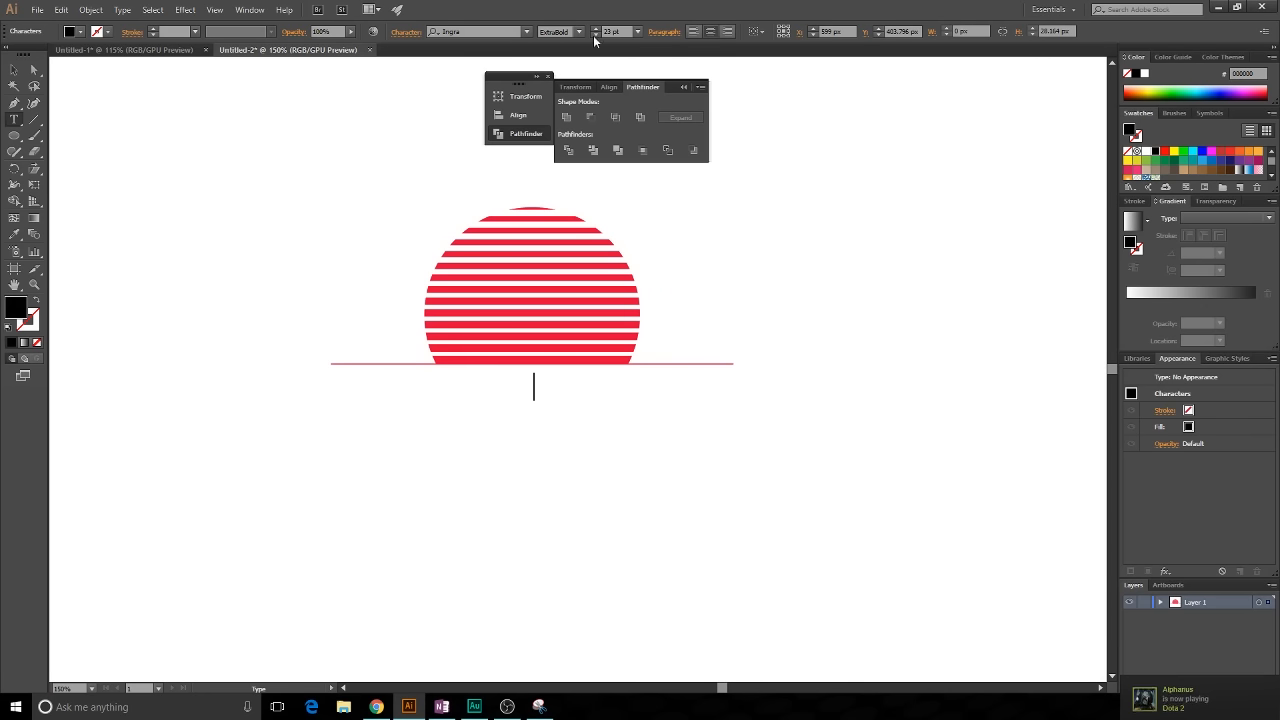
{"action": "left_click", "coordinate": [500, 31]}
{"action": "left_click", "coordinate": [526, 32]}
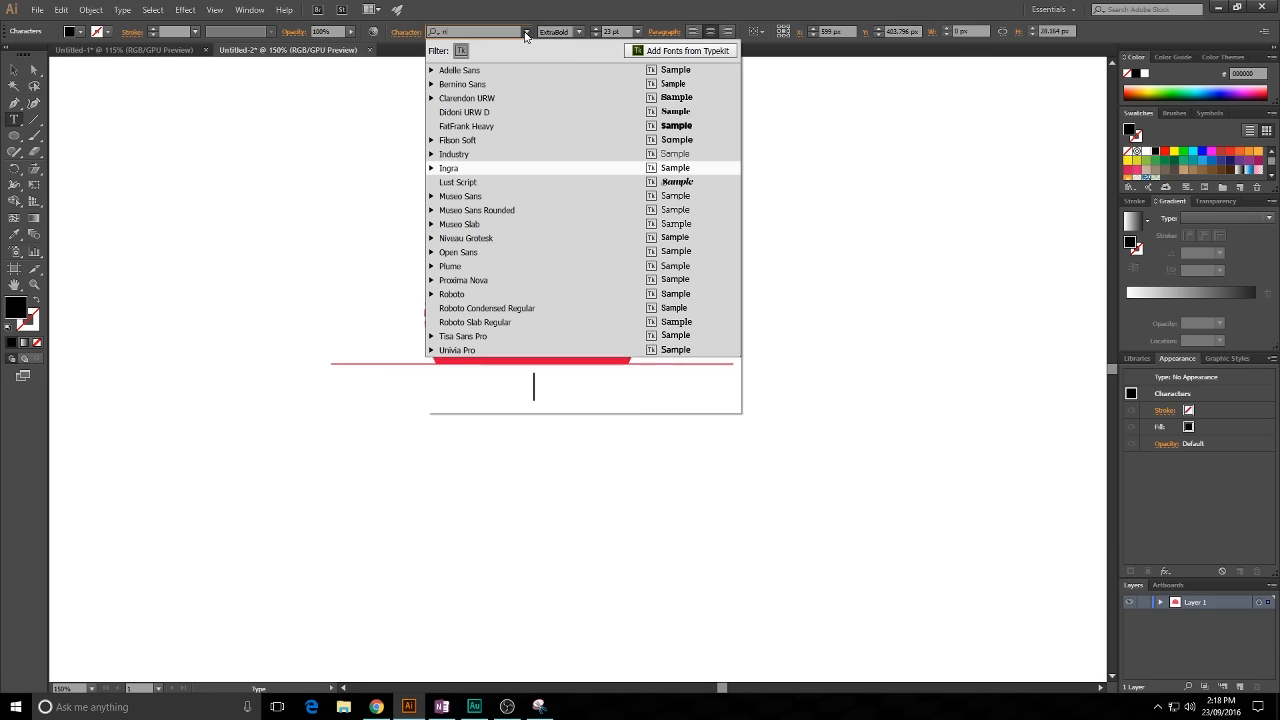
{"action": "type", "text": "ni"}
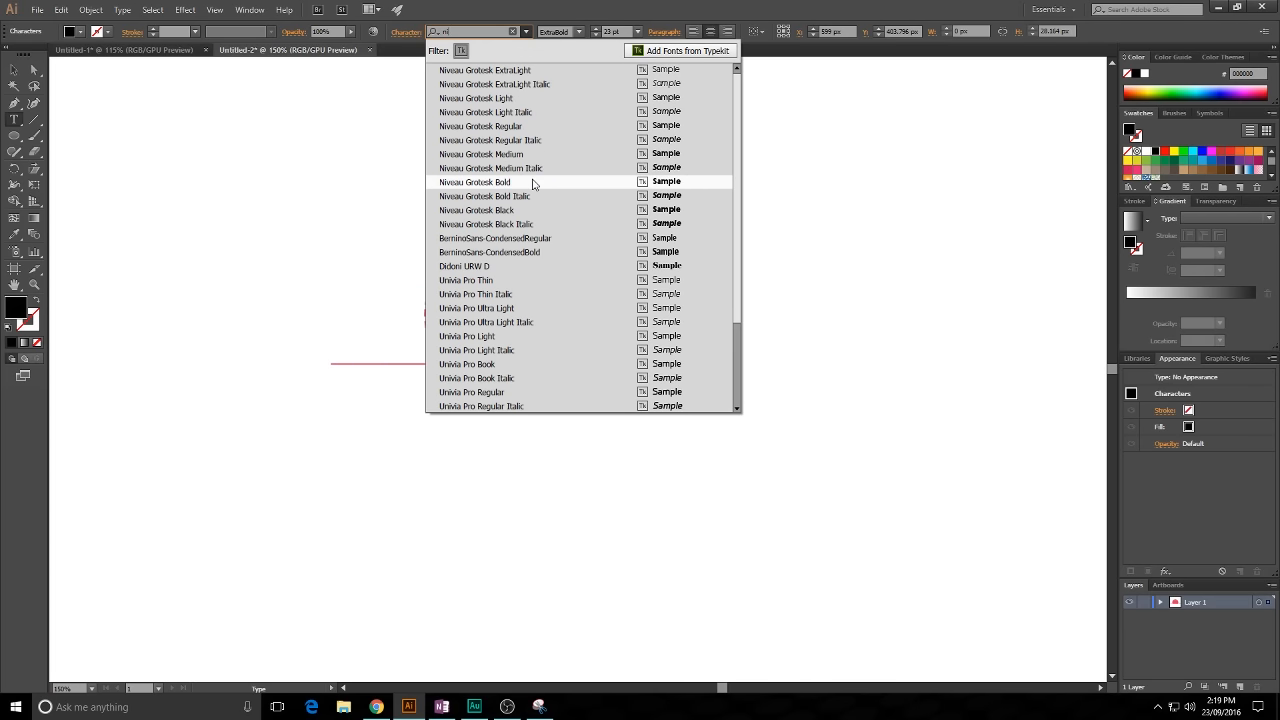
{"action": "left_click", "coordinate": [528, 185]}
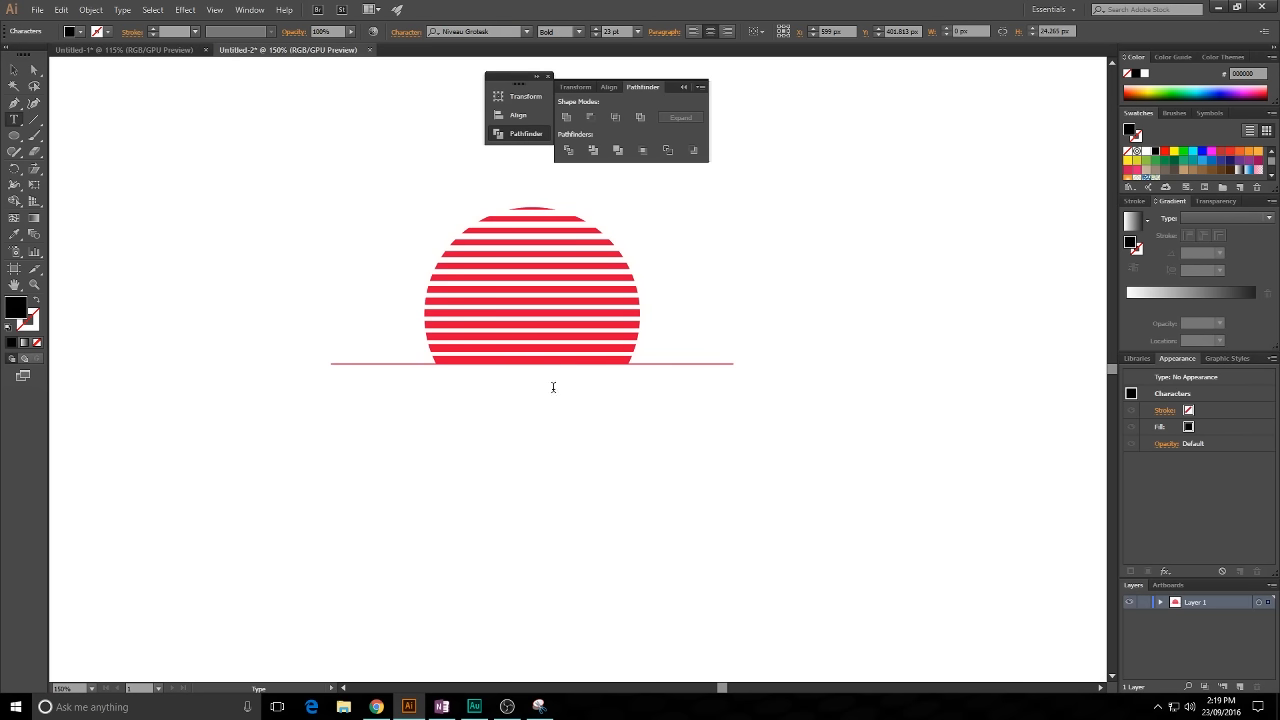
{"action": "type", "text": "RED DAWN"}
- Enlarge the RED DAWN text to 38 pt and move it down to leave a gap below the line
{"action": "key", "text": "ctrl+a"}
{"action": "left_click", "coordinate": [596, 29]}
{"action": "left_click", "coordinate": [596, 29]}
{"action": "key", "text": "Escape"}
{"action": "left_click_drag", "start_coordinate": [573, 376], "coordinate": [573, 408]}
{"action": "scroll", "coordinate": [572, 409], "scroll_direction": "up", "scroll_amount": 1}
{"action": "left_click", "coordinate": [533, 462]}
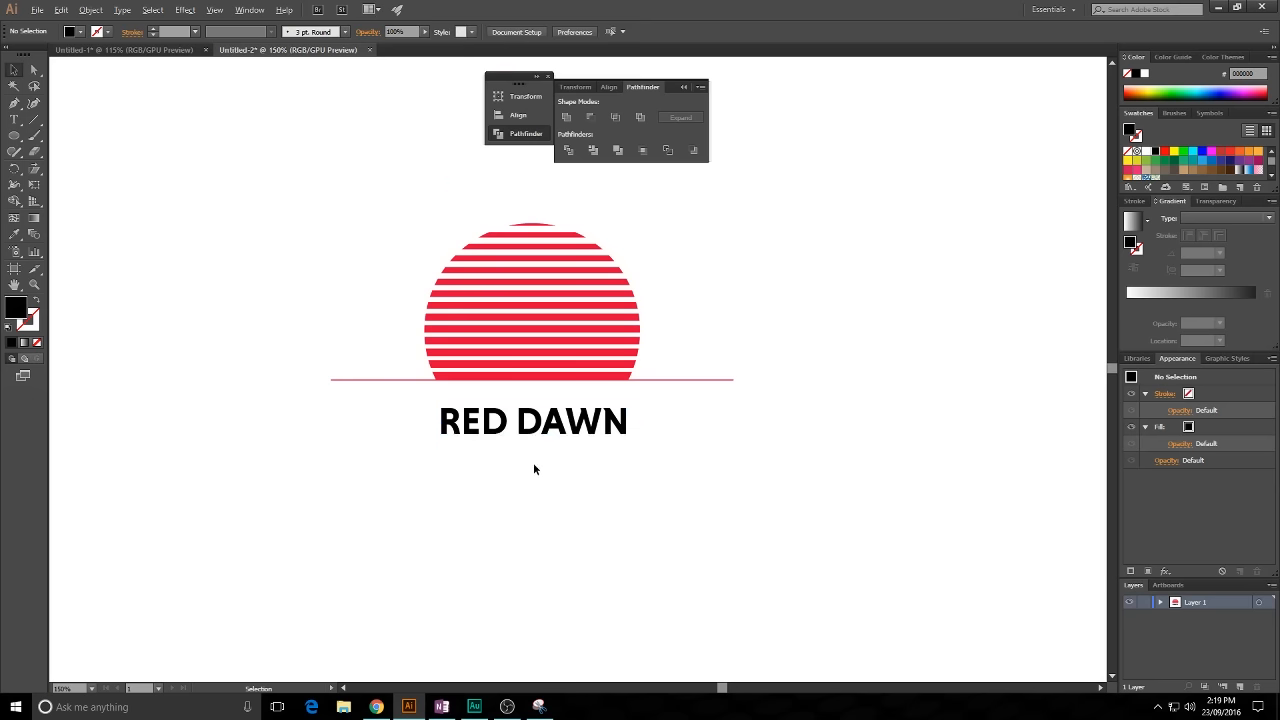
- Slightly tighten the kerning between the letters A and W in the RED DAWN text
{"action": "scroll", "coordinate": [533, 462], "scroll_direction": "up", "scroll_amount": 3}
{"action": "scroll", "coordinate": [611, 425], "scroll_direction": "up", "scroll_amount": 1}
{"action": "scroll", "coordinate": [611, 429], "scroll_direction": "up", "scroll_amount": 1}
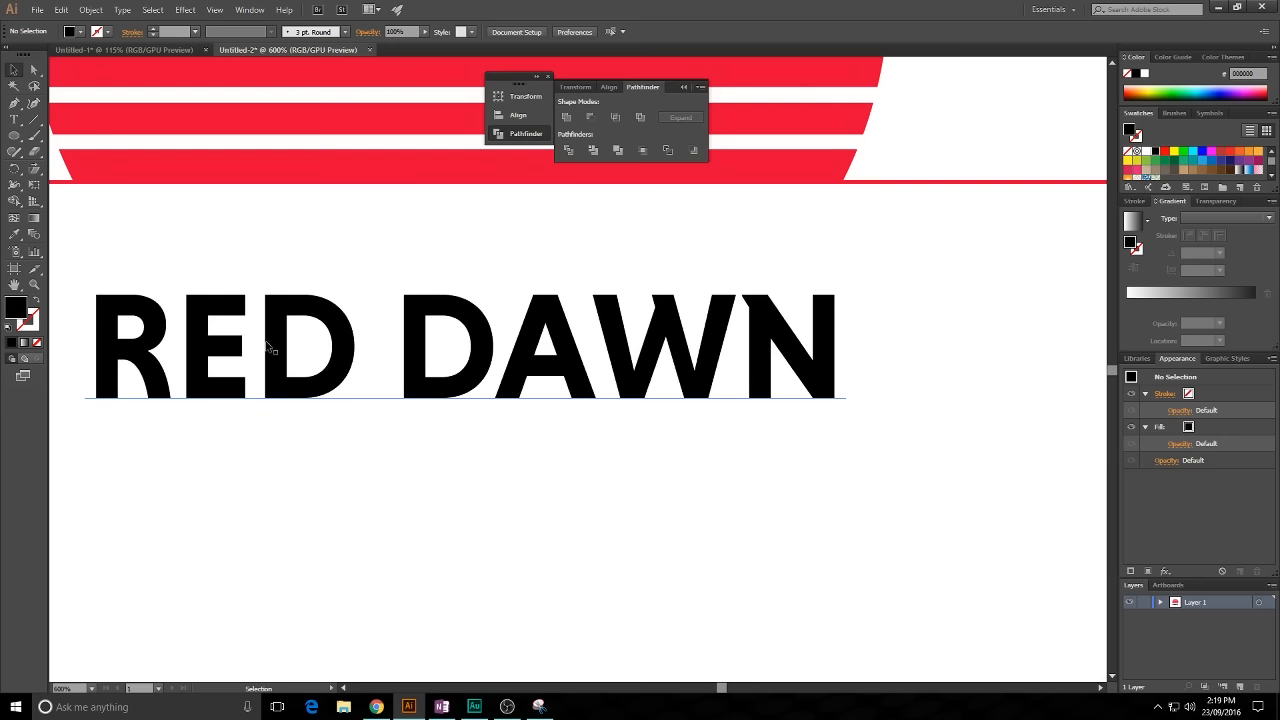
{"action": "double_click", "coordinate": [608, 383]}
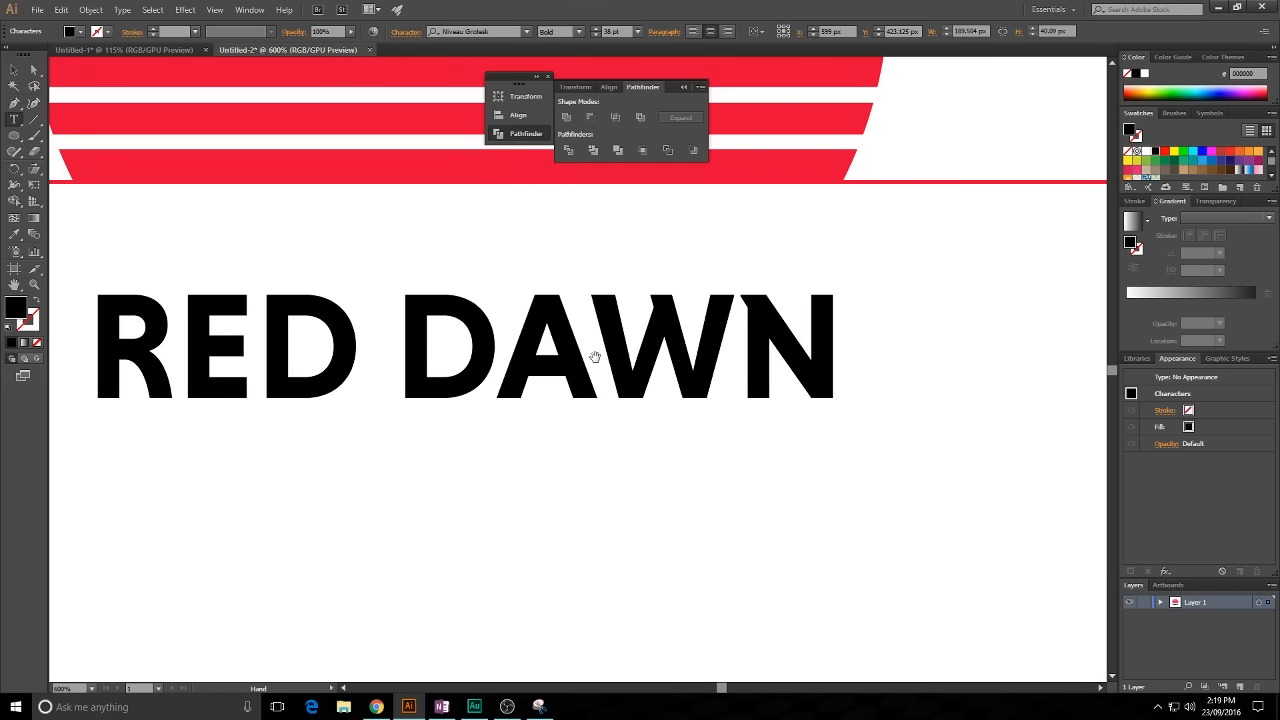
{"action": "left_click", "coordinate": [255, 334]}
{"action": "left_click", "coordinate": [528, 340]}
{"action": "left_click", "coordinate": [735, 352]}
{"action": "left_click", "coordinate": [14, 70]}
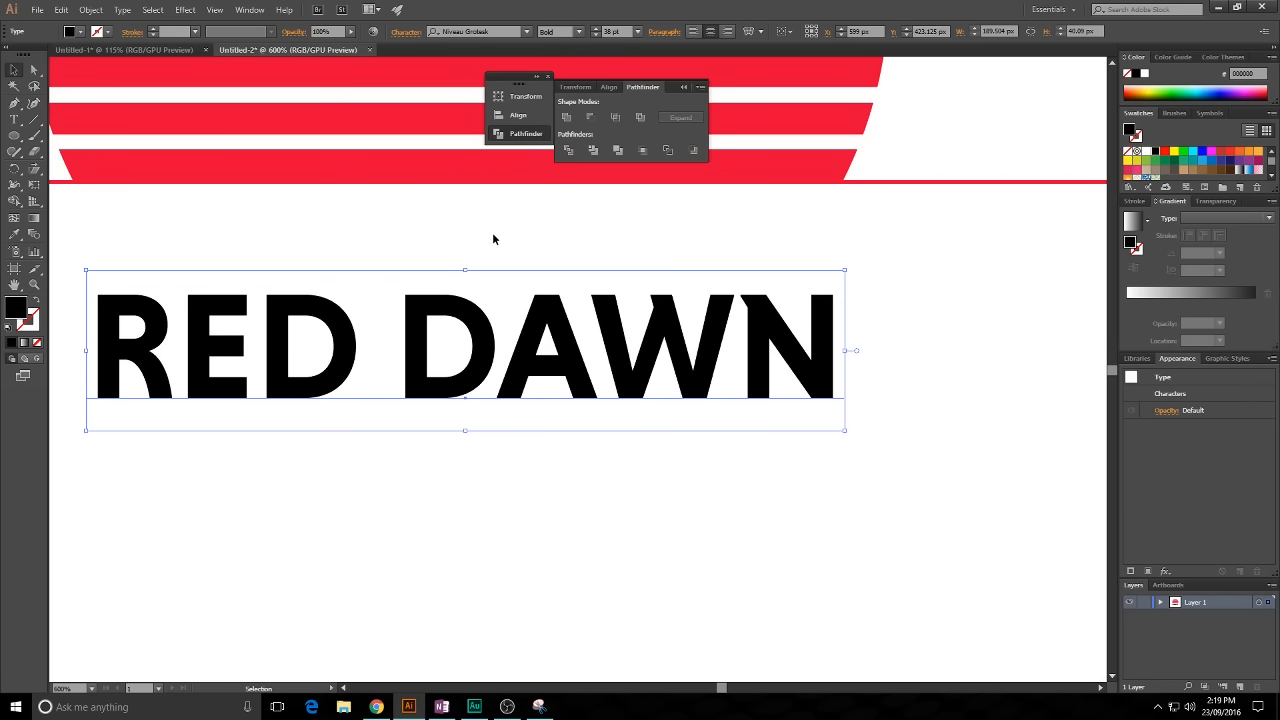
{"action": "left_click", "coordinate": [493, 236]}
- Widen the tracking of the whole RED DAWN text to spread its letters apart
{"action": "scroll", "coordinate": [680, 259], "scroll_direction": "down", "scroll_amount": 3}
{"action": "left_click_drag", "start_coordinate": [862, 275], "coordinate": [711, 362]}
{"action": "scroll", "coordinate": [771, 313], "scroll_direction": "down", "scroll_amount": 1}
{"action": "double_click", "coordinate": [613, 388]}
{"action": "key", "text": "ctrl+a"}
{"action": "key", "text": "alt+Right"}
{"action": "key", "text": "alt+Right"}
{"action": "key", "text": "alt+Right"}
{"action": "key", "text": "alt+Right"}
{"action": "key", "text": "alt+Right"}
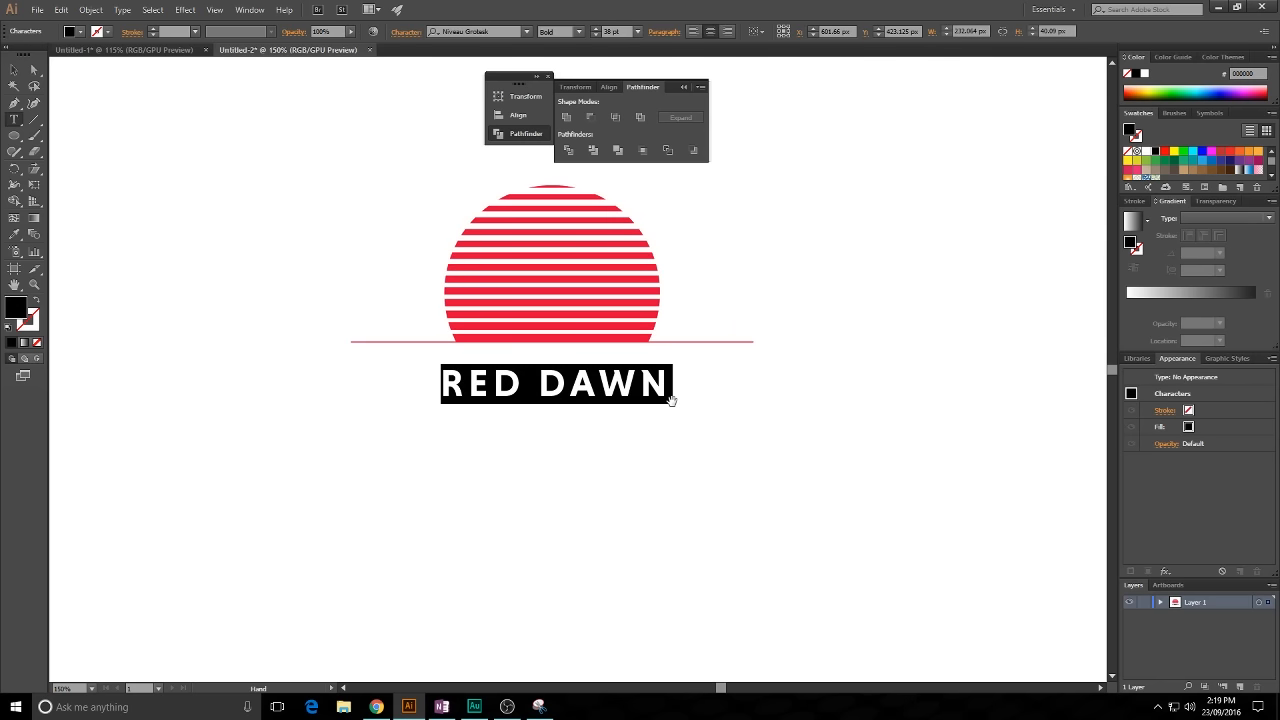
- Tighten the tracking of the whole RED DAWN text until it is roughly as wide as the striped sun
{"action": "key", "text": "alt+Right"}
{"action": "key", "text": "alt+Right"}
{"action": "key", "text": "alt+Left"}
{"action": "key", "text": "alt+Left"}
{"action": "key", "text": "alt+Left"}
{"action": "key", "text": "alt+Left"}
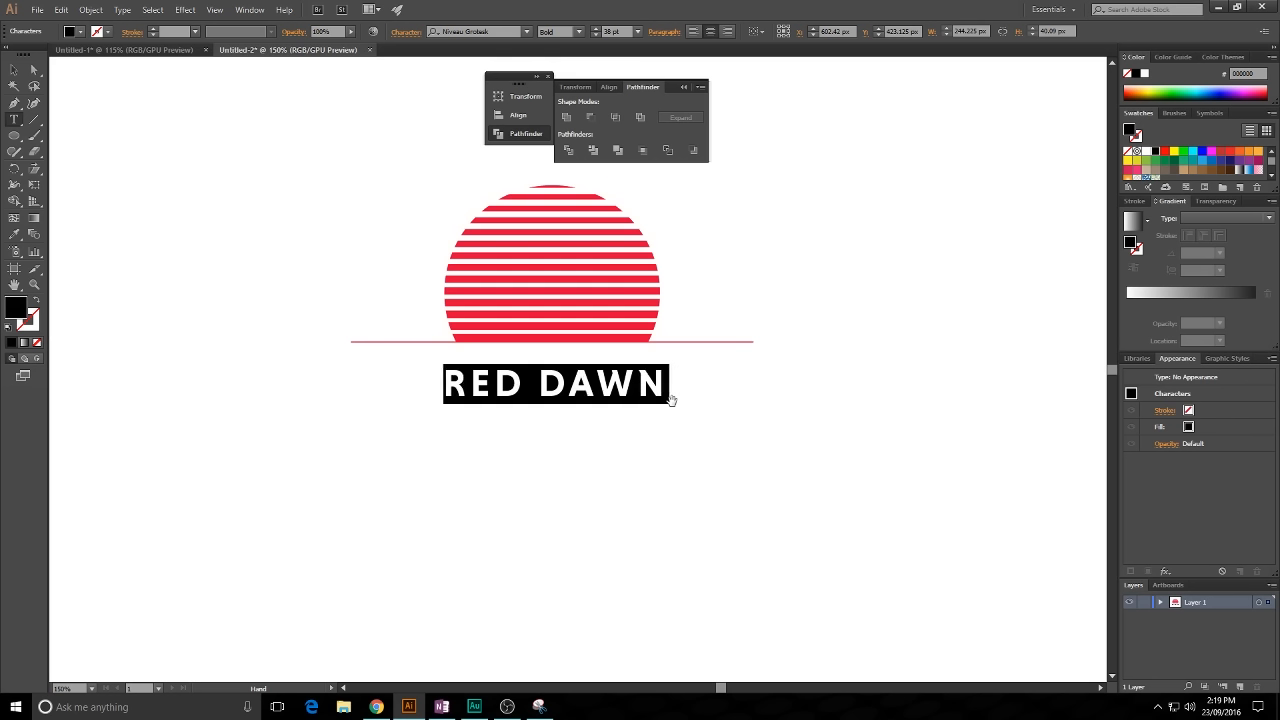
{"action": "key", "text": "alt+Right"}
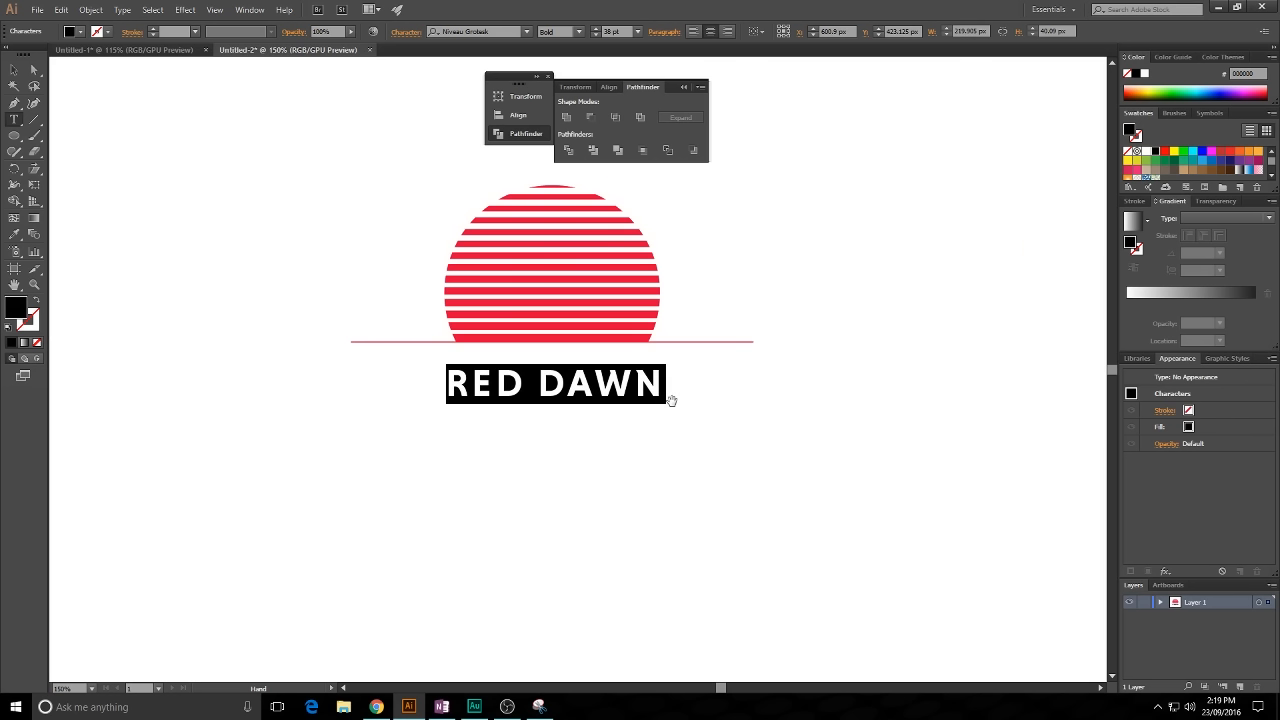
{"action": "key", "text": "alt+Left"}
{"action": "key", "text": "alt+Right"}
{"action": "key", "text": "alt+Left"}
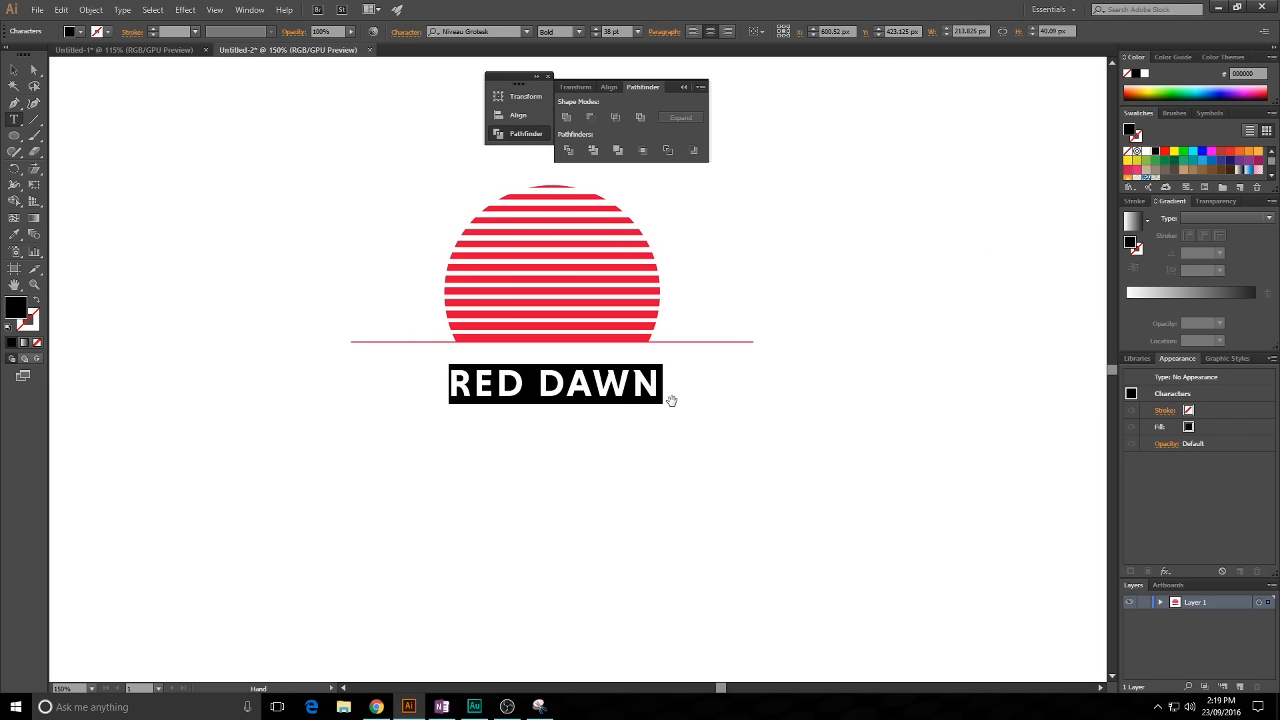
{"action": "key", "text": "alt+Right"}
{"action": "key", "text": "alt+Left"}
- Finish editing the RED DAWN text and nudge it slightly left and up to centre it beneath the sun
{"action": "left_click", "coordinate": [672, 399]}
{"action": "key", "text": "Escape"}
{"action": "key", "text": "v"}
{"action": "key", "text": "Left"}
{"action": "key", "text": "Left"}
{"action": "key", "text": "Left"}
{"action": "key", "text": "Up"}
{"action": "key", "text": "Right"}
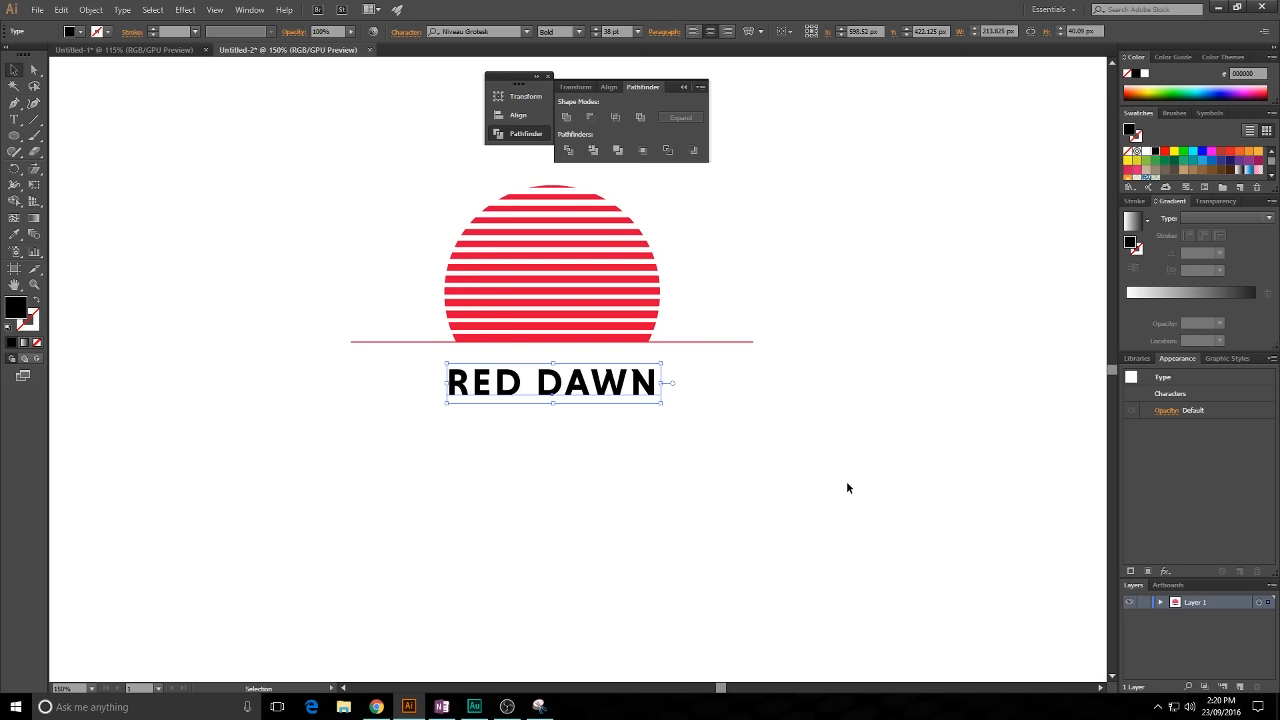
- Change the fill colour of the RED DAWN text to the dark grey 212121
{"action": "left_click", "coordinate": [846, 483]}
{"action": "left_click_drag", "start_coordinate": [802, 364], "coordinate": [326, 512]}
{"action": "double_click", "coordinate": [18, 309]}
{"action": "mouse_move", "coordinate": [701, 431]}
{"action": "left_mouse_down"}
{"action": "mouse_move", "coordinate": [682, 438]}
{"action": "mouse_move", "coordinate": [683, 457]}
{"action": "left_mouse_up"}
{"action": "left_click", "coordinate": [997, 314]}
{"action": "left_click", "coordinate": [855, 233]}
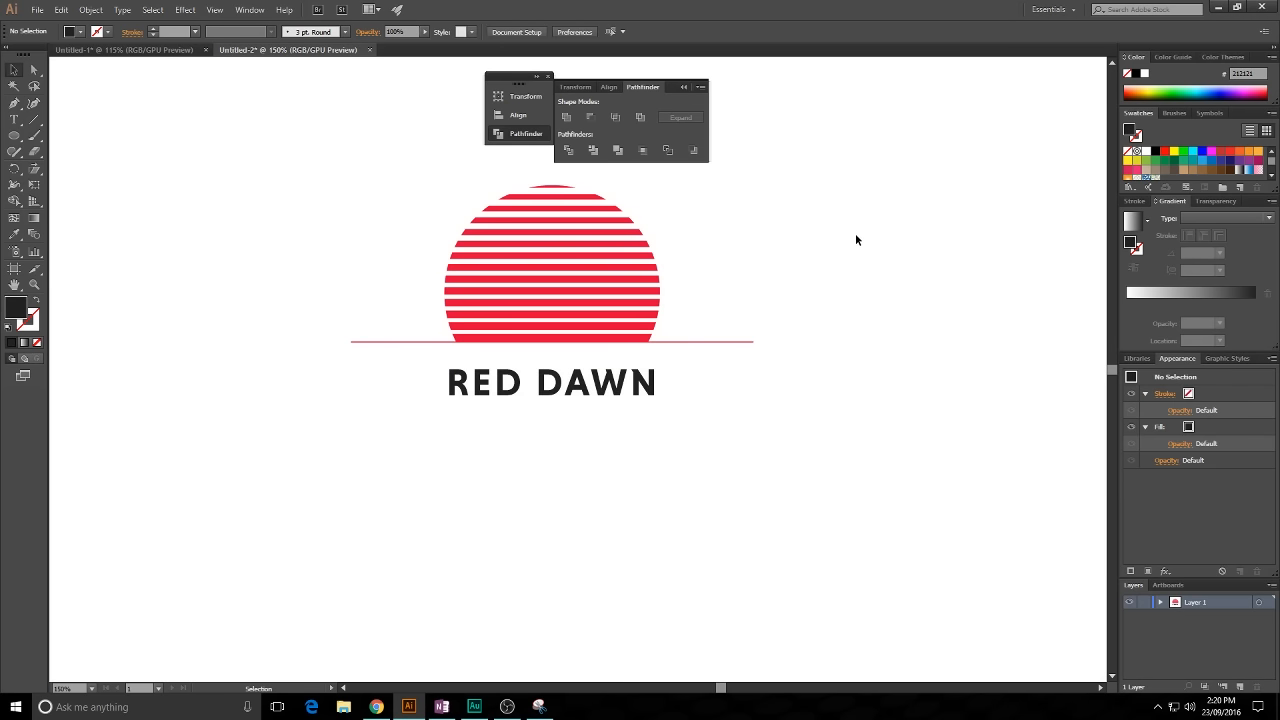
- Duplicate the RED DAWN text directly below the original and set the copy to the Light font weight
{"action": "left_click_drag", "start_coordinate": [855, 233], "coordinate": [834, 234]}
{"action": "left_click_drag", "start_coordinate": [565, 393], "coordinate": [566, 432]}
{"action": "left_click", "coordinate": [585, 481]}
{"action": "double_click", "coordinate": [580, 433]}
{"action": "key", "text": "ctrl+a"}
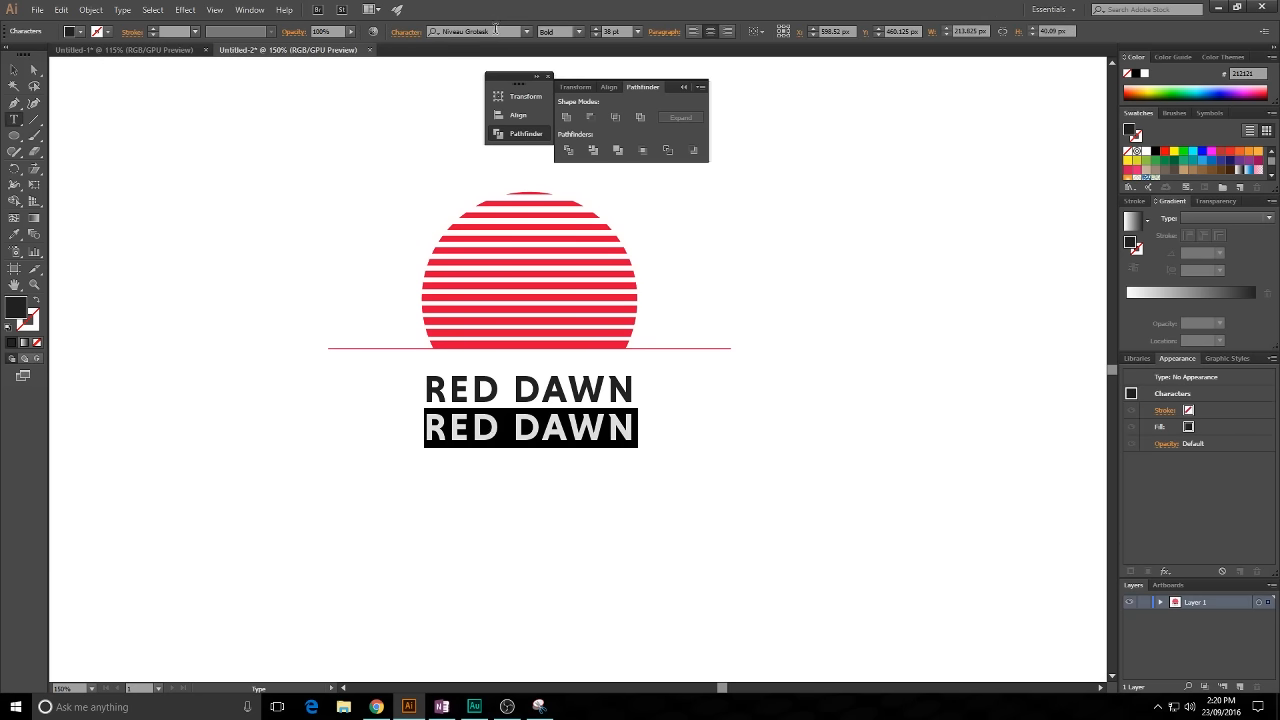
{"action": "left_click", "coordinate": [580, 33]}
{"action": "left_click", "coordinate": [606, 428]}
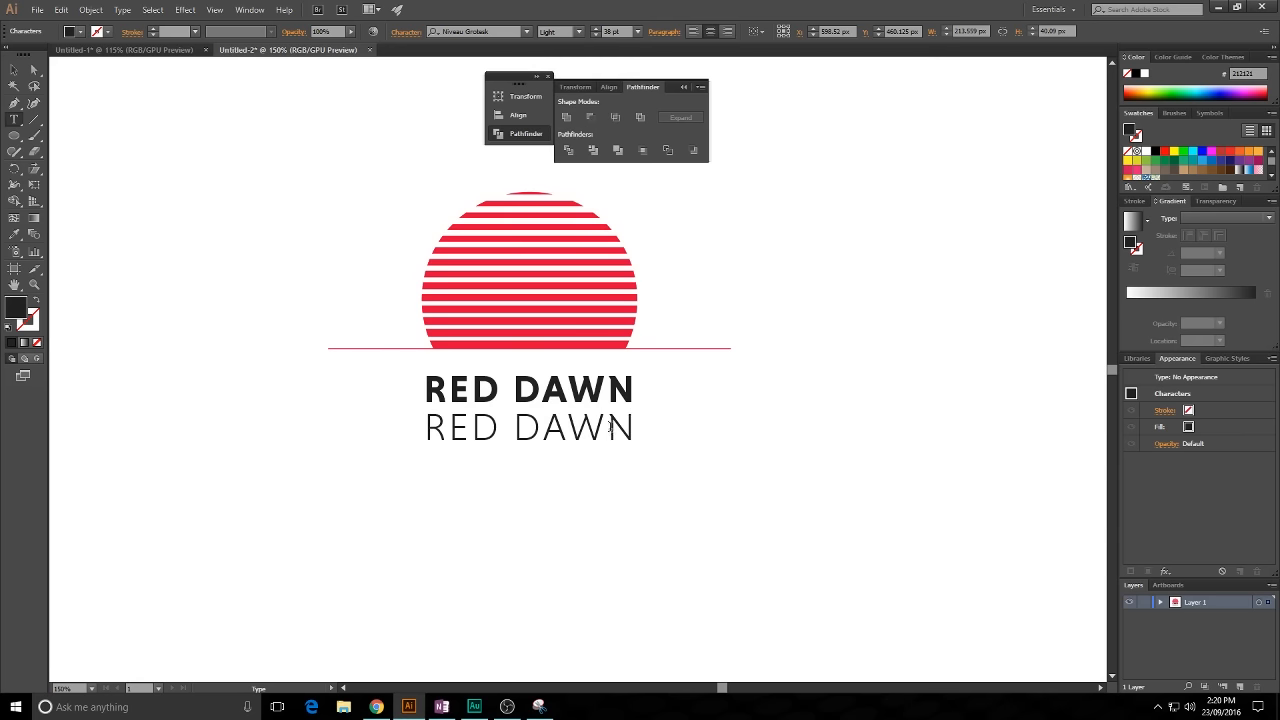
- Replace the wording of the lower text copy with ENTERTAINMENT and reduce its font size to 20 pt
{"action": "left_click_drag", "start_coordinate": [630, 426], "coordinate": [383, 414]}
{"action": "type", "text": "ENTERTAINMENT"}
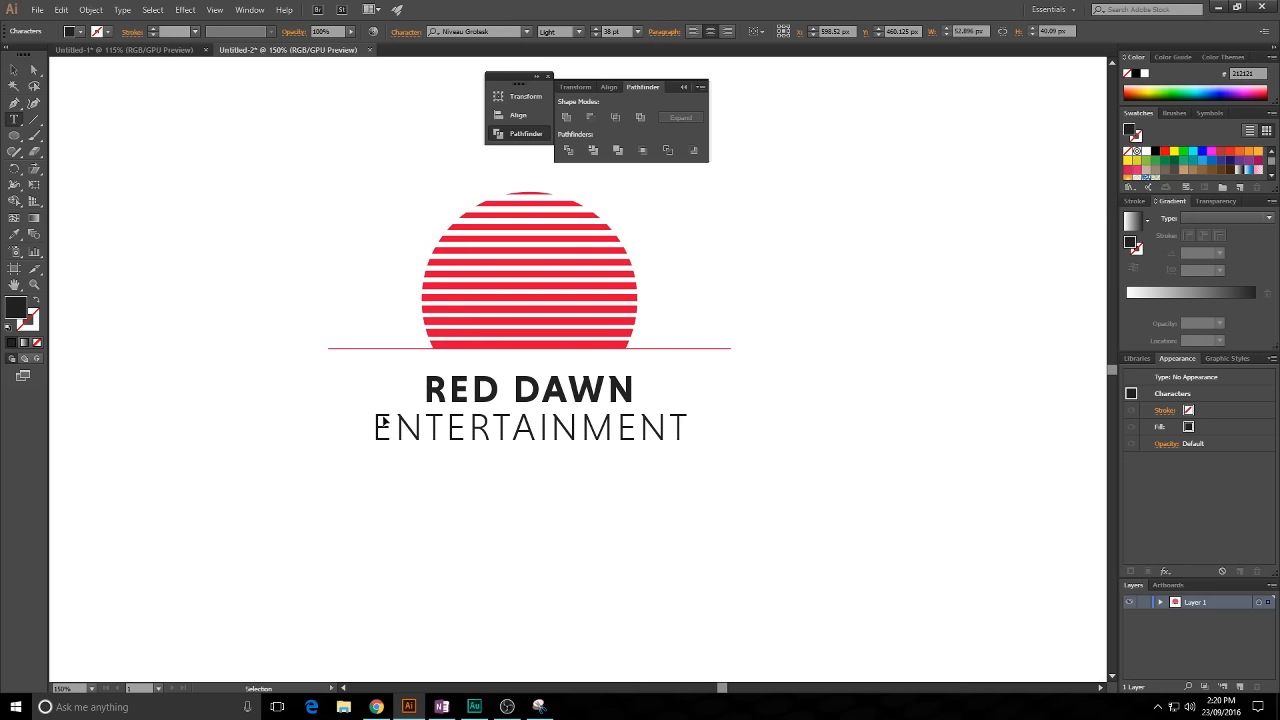
{"action": "double_click", "coordinate": [383, 414]}
{"action": "scroll", "coordinate": [621, 30], "scroll_direction": "down", "scroll_amount": 6}
{"action": "scroll", "coordinate": [620, 30], "scroll_direction": "down", "scroll_amount": 5}
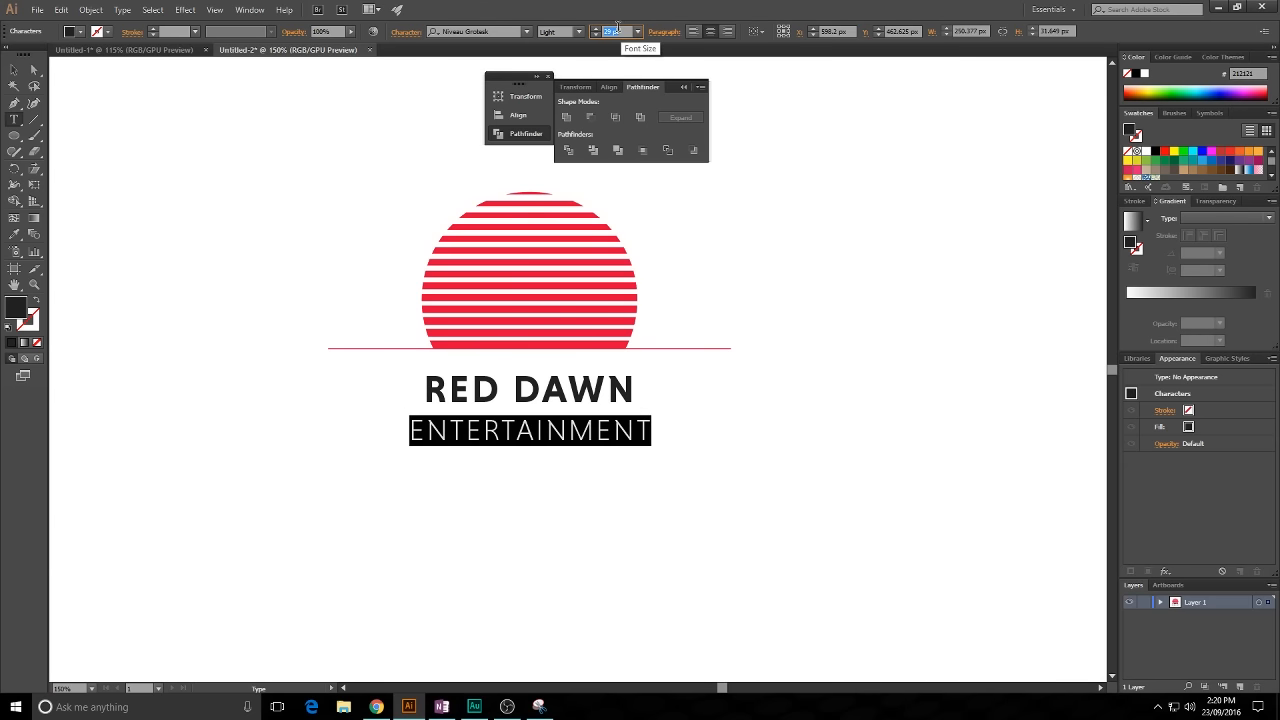
{"action": "scroll", "coordinate": [618, 30], "scroll_direction": "down", "scroll_amount": 6}
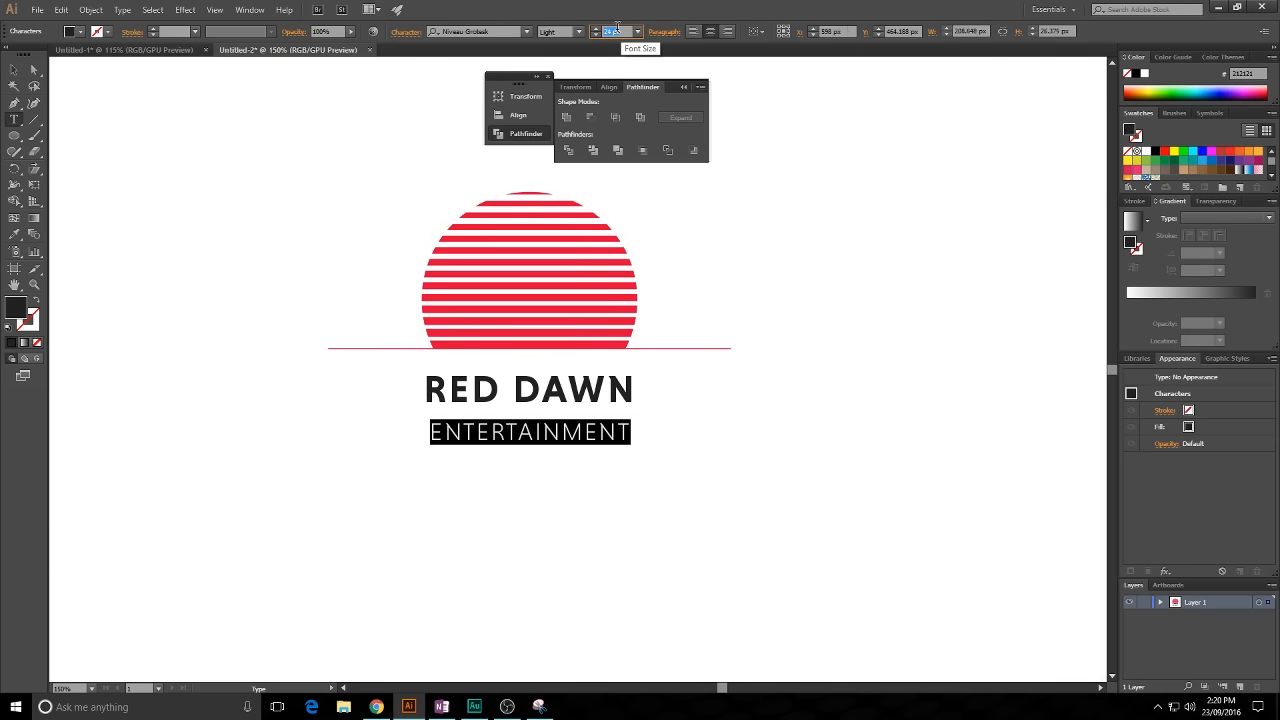
{"action": "scroll", "coordinate": [618, 30], "scroll_direction": "down", "scroll_amount": 1}
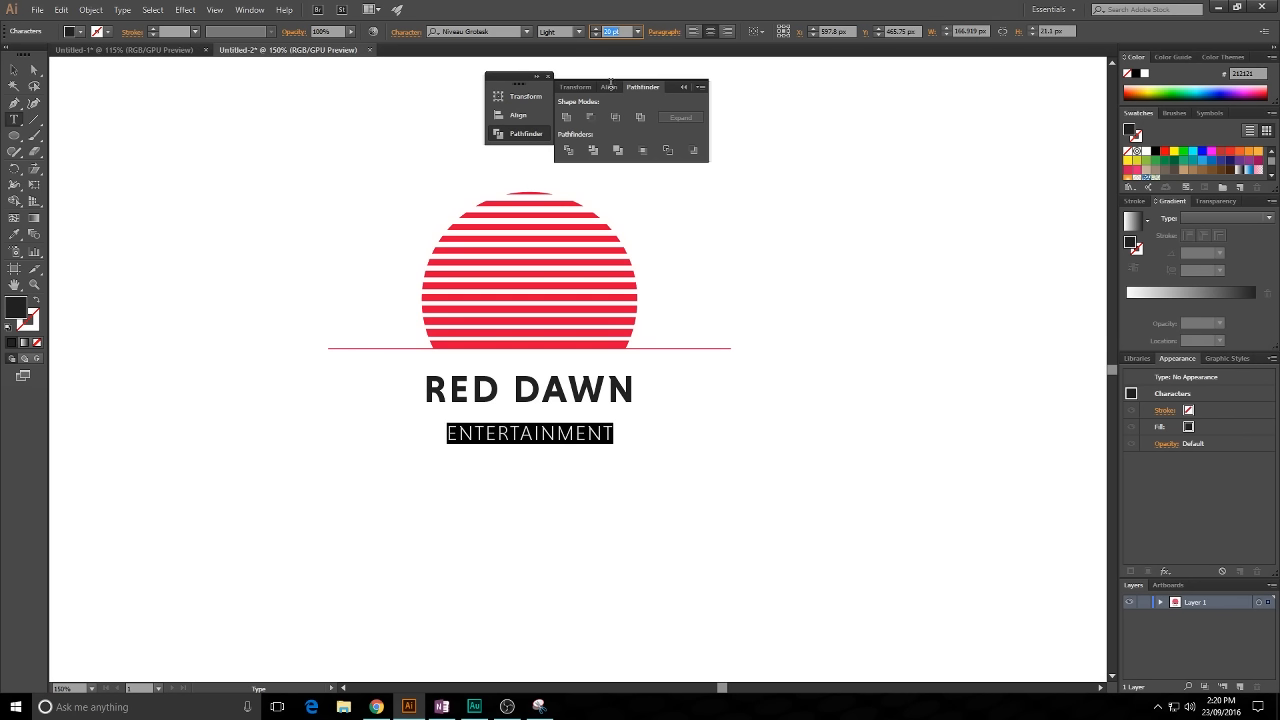
- Widen the tracking of the ENTERTAINMENT text until it roughly matches the width of RED DAWN
{"action": "key", "text": "alt+Right"}
{"action": "key", "text": "alt+Right"}
{"action": "key", "text": "alt+Right"}
{"action": "key", "text": "alt+Right"}
{"action": "key", "text": "alt+Right"}
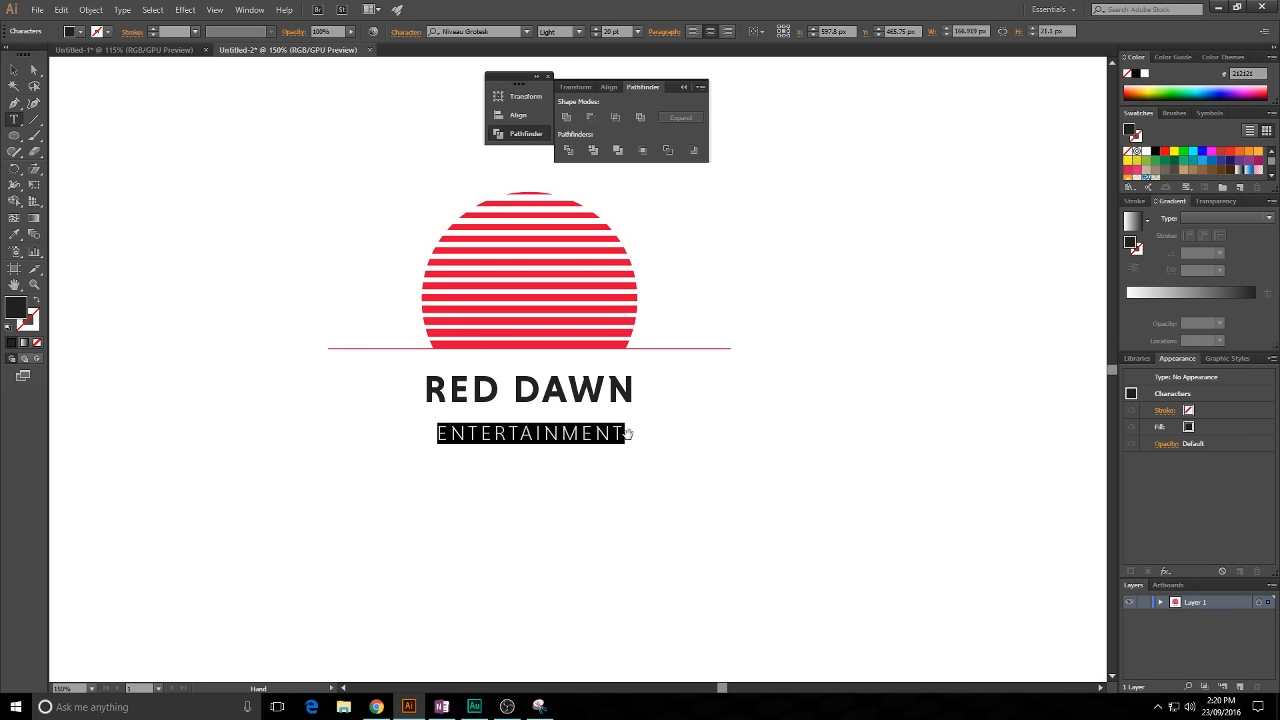
{"action": "key", "text": "alt+Right"}
{"action": "key", "text": "alt+Right"}
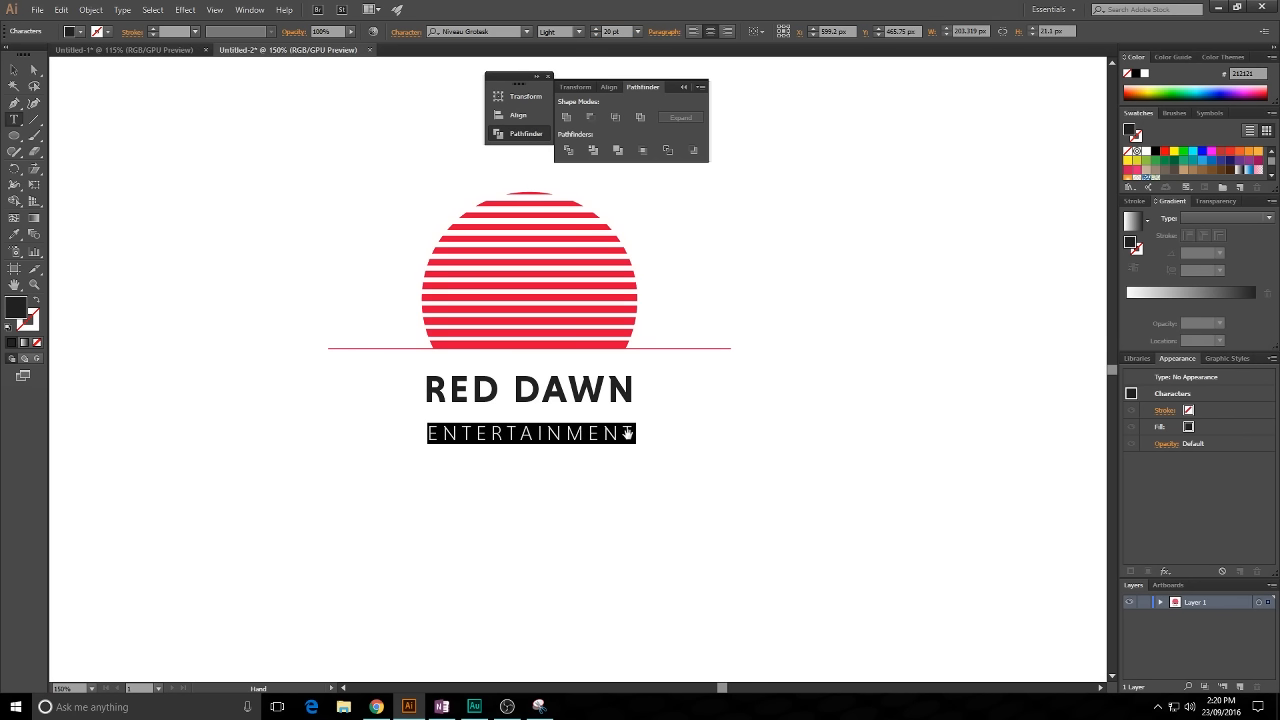
{"action": "key", "text": "alt+Left"}
{"action": "key", "text": "Escape"}
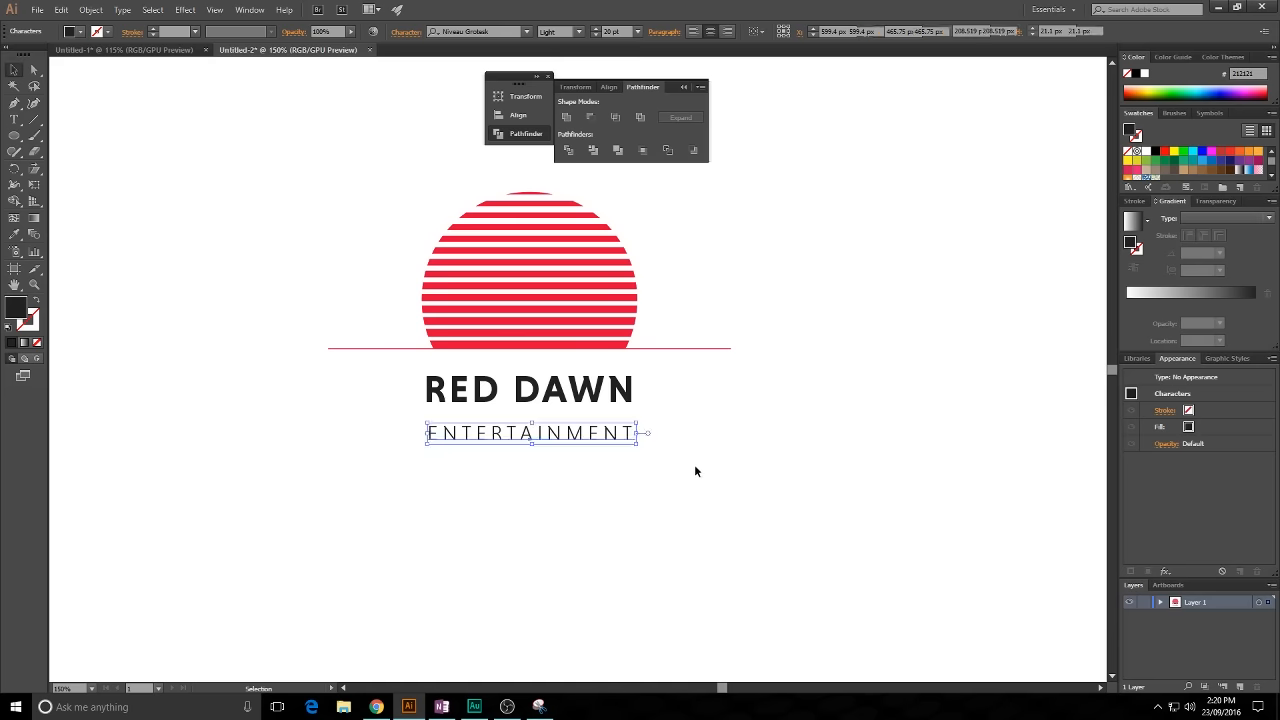
{"action": "left_click", "coordinate": [694, 466]}
- Show the rulers and place vertical guides at the outer edges of the R and the N in RED DAWN
{"action": "scroll", "coordinate": [532, 445], "scroll_direction": "up", "scroll_amount": 2}
{"action": "scroll", "coordinate": [329, 355], "scroll_direction": "up", "scroll_amount": 1}
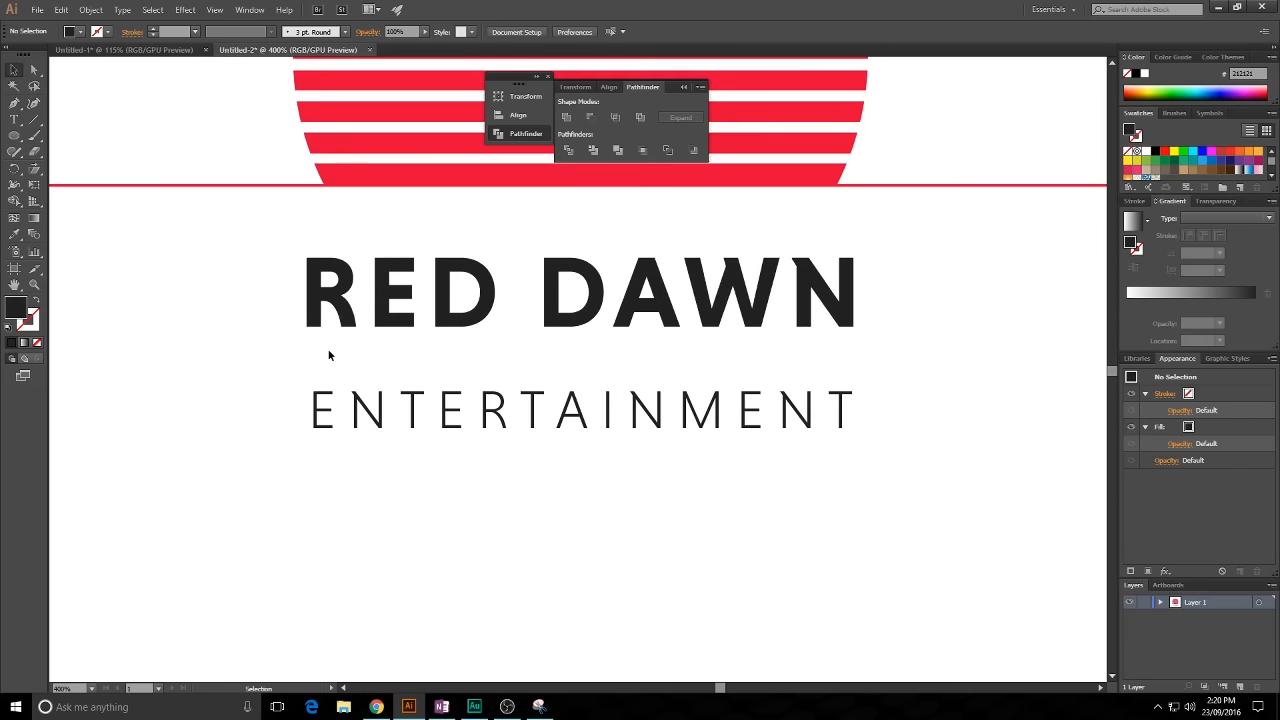
{"action": "key", "text": "ctrl+r"}
{"action": "left_click_drag", "start_coordinate": [54, 305], "coordinate": [305, 280]}
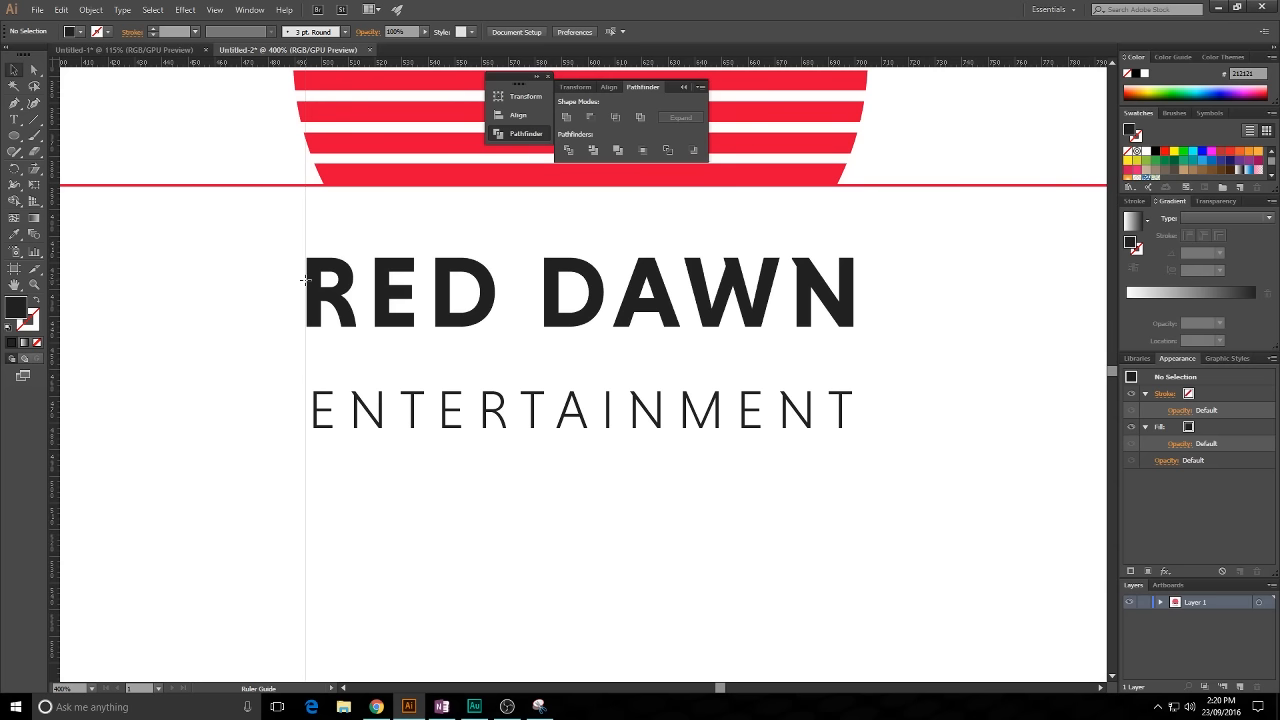
{"action": "left_click_drag", "start_coordinate": [307, 283], "coordinate": [306, 283]}
{"action": "left_click_drag", "start_coordinate": [61, 311], "coordinate": [855, 271]}
{"action": "left_click", "coordinate": [789, 409]}
{"action": "scroll", "coordinate": [289, 397], "scroll_direction": "up", "scroll_amount": 3}
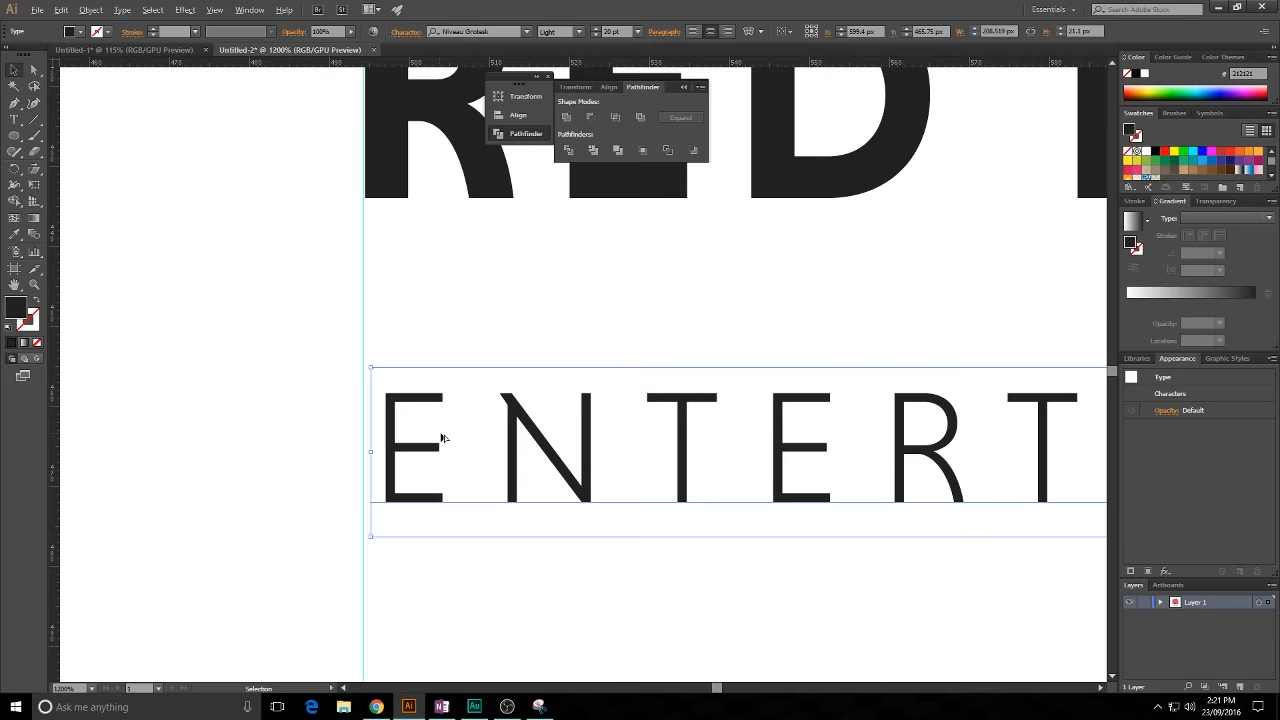
{"action": "left_click_drag", "start_coordinate": [409, 431], "coordinate": [396, 431]}
{"action": "key", "text": "ctrl+z"}
- Set the tracking of the ENTERTAINMENT text to 250 so it spans the distance between the two vertical guides
{"action": "scroll", "coordinate": [790, 334], "scroll_direction": "down", "scroll_amount": 1}
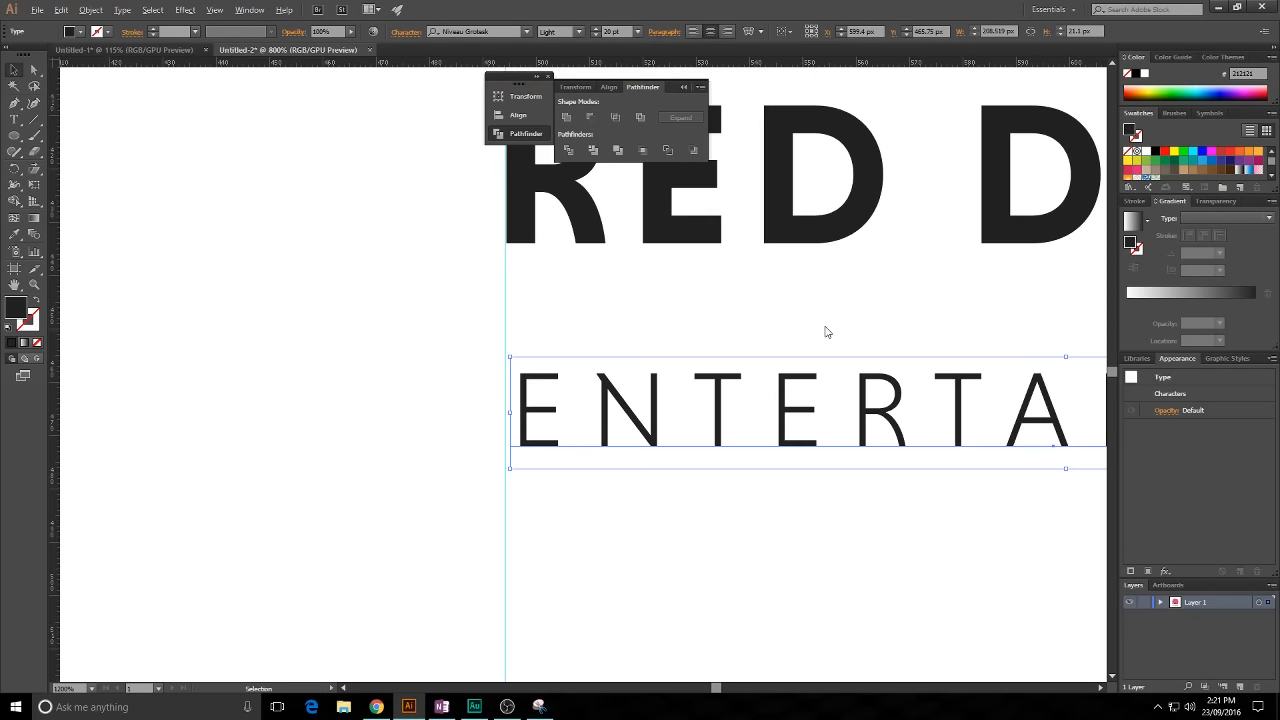
{"action": "left_click_drag", "start_coordinate": [829, 331], "coordinate": [592, 335]}
{"action": "left_click_drag", "start_coordinate": [725, 346], "coordinate": [580, 333]}
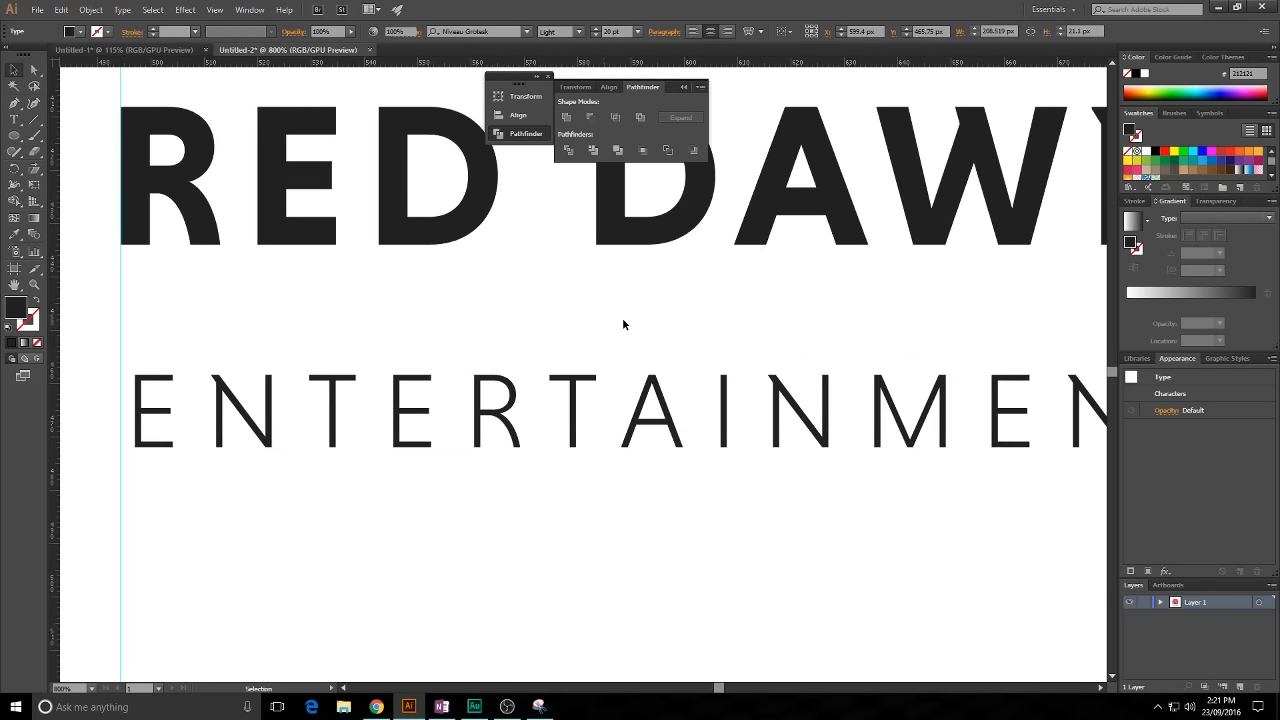
{"action": "scroll", "coordinate": [663, 320], "scroll_direction": "down", "scroll_amount": 1}
{"action": "triple_click", "coordinate": [677, 400]}
{"action": "key", "text": "alt+Right"}
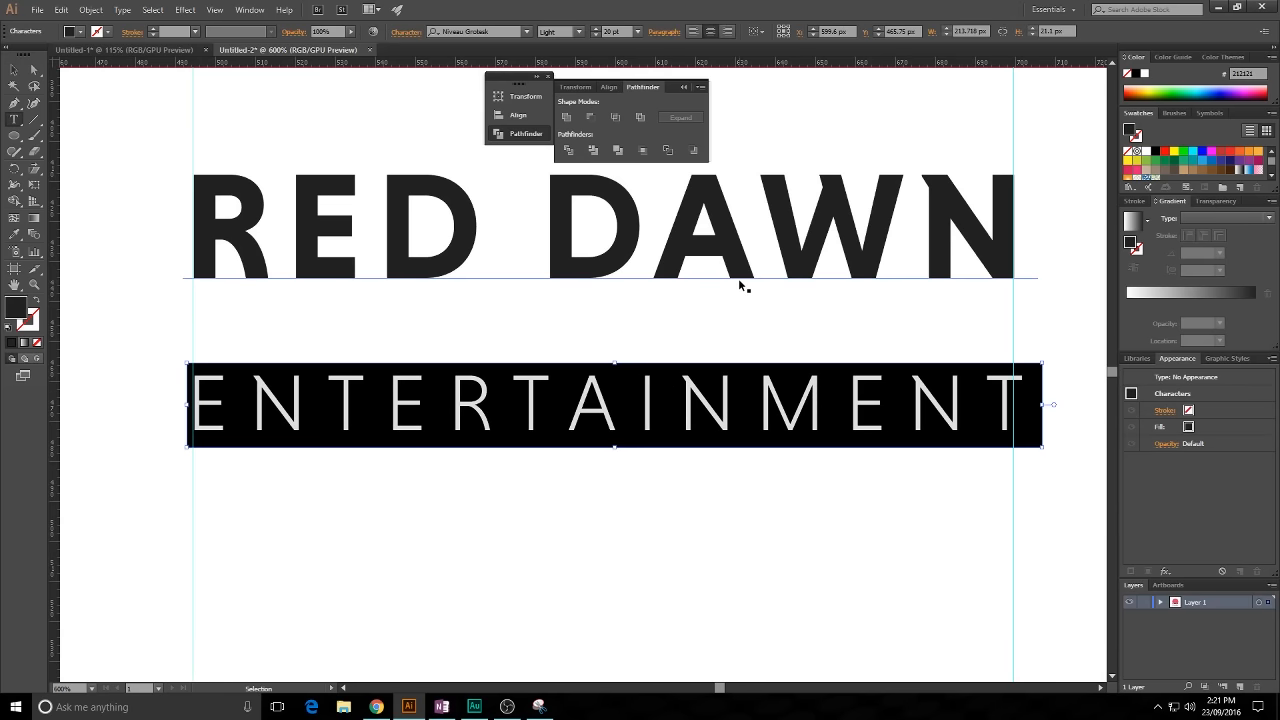
{"action": "key", "text": "ctrl+t"}
{"action": "left_click_drag", "start_coordinate": [533, 88], "coordinate": [874, 108]}
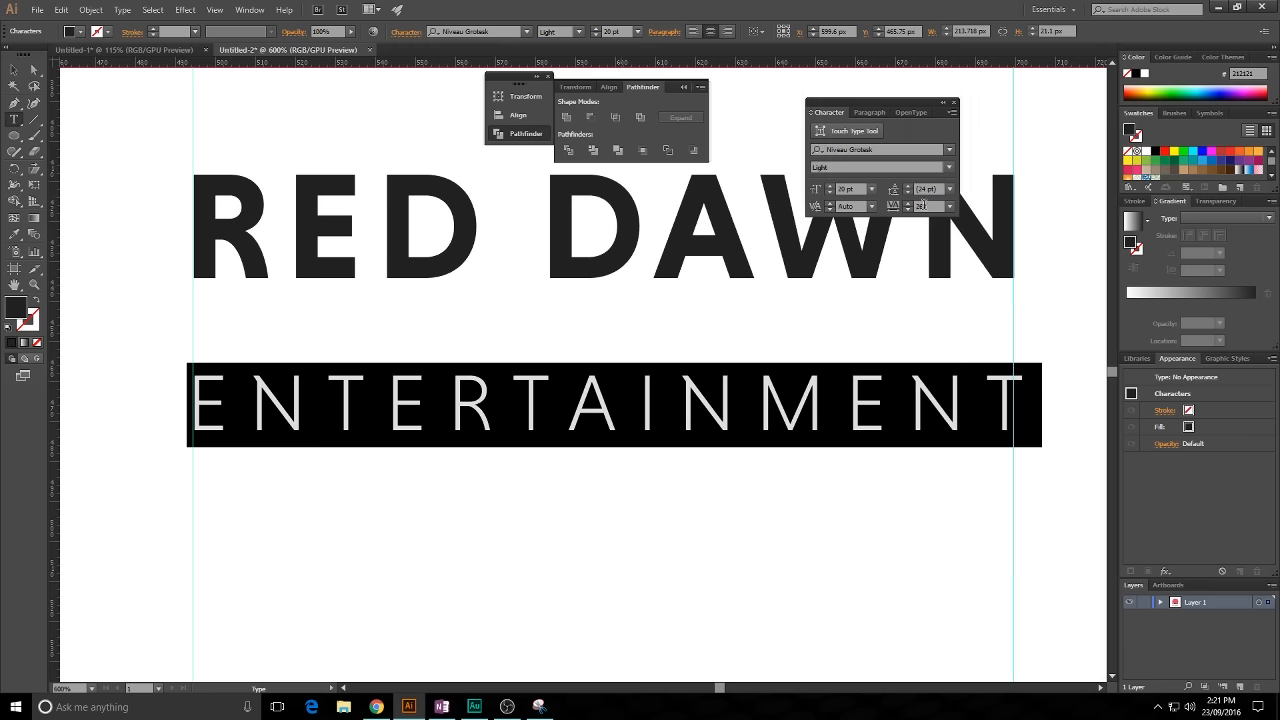
{"action": "left_click", "coordinate": [864, 402]}
{"action": "key", "text": "ctrl+a"}
{"action": "key", "text": "alt+Left"}
{"action": "key", "text": "alt+Right"}
{"action": "left_click", "coordinate": [904, 207]}
{"action": "left_click", "coordinate": [905, 210]}
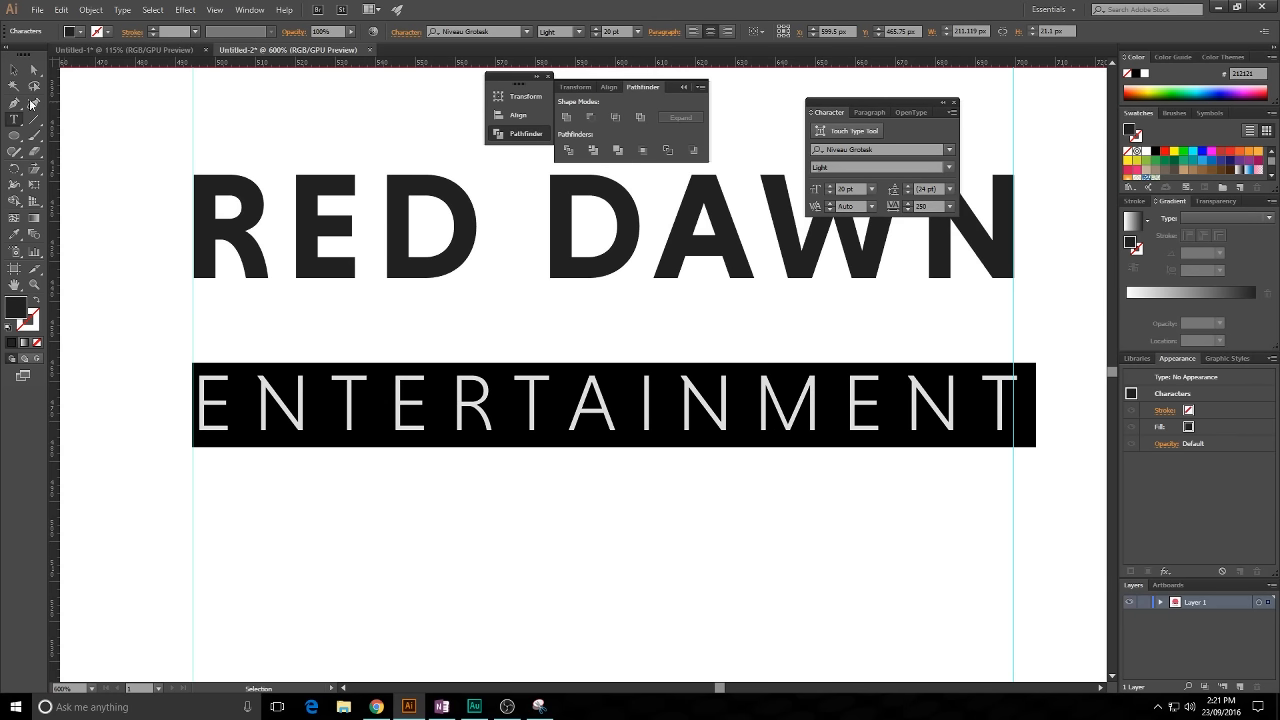
- Nudge the ENTERTAINMENT text slightly left and check the alignment of its first and last letters with the guides
{"action": "key", "text": "Escape"}
{"action": "key", "text": "Left"}
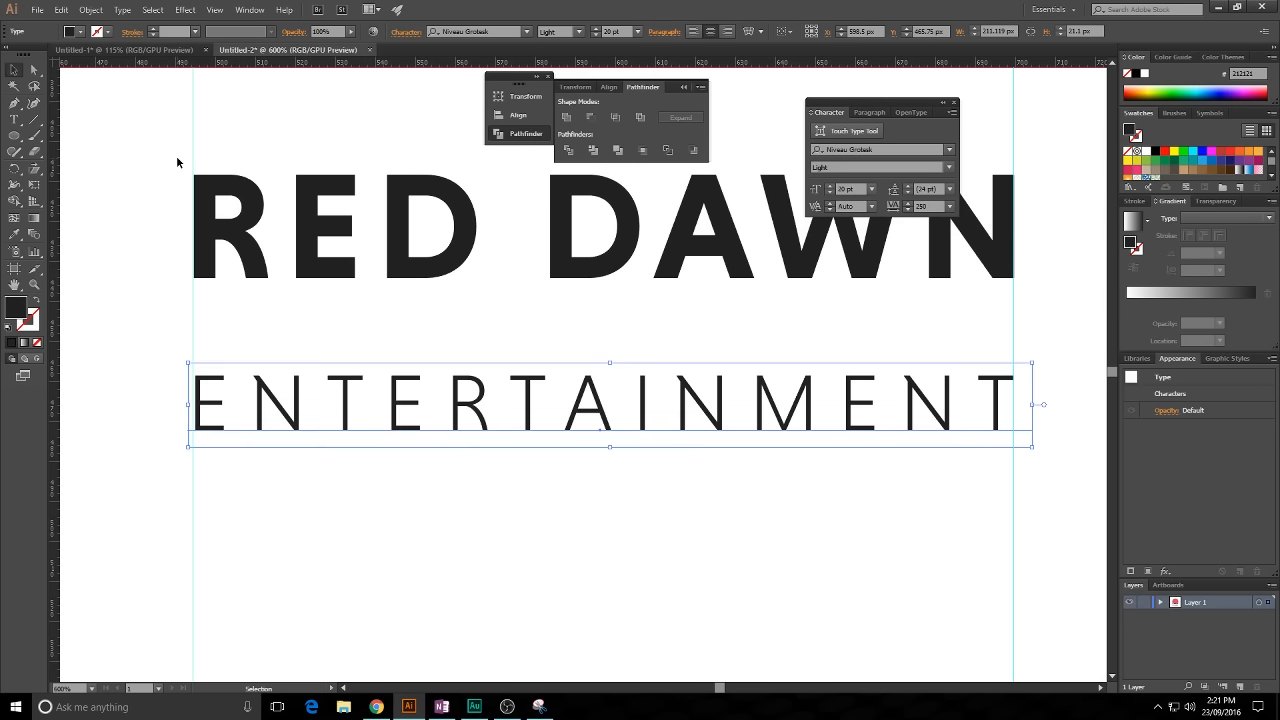
{"action": "left_click", "coordinate": [218, 361]}
{"action": "scroll", "coordinate": [206, 340], "scroll_direction": "up", "scroll_amount": 2}
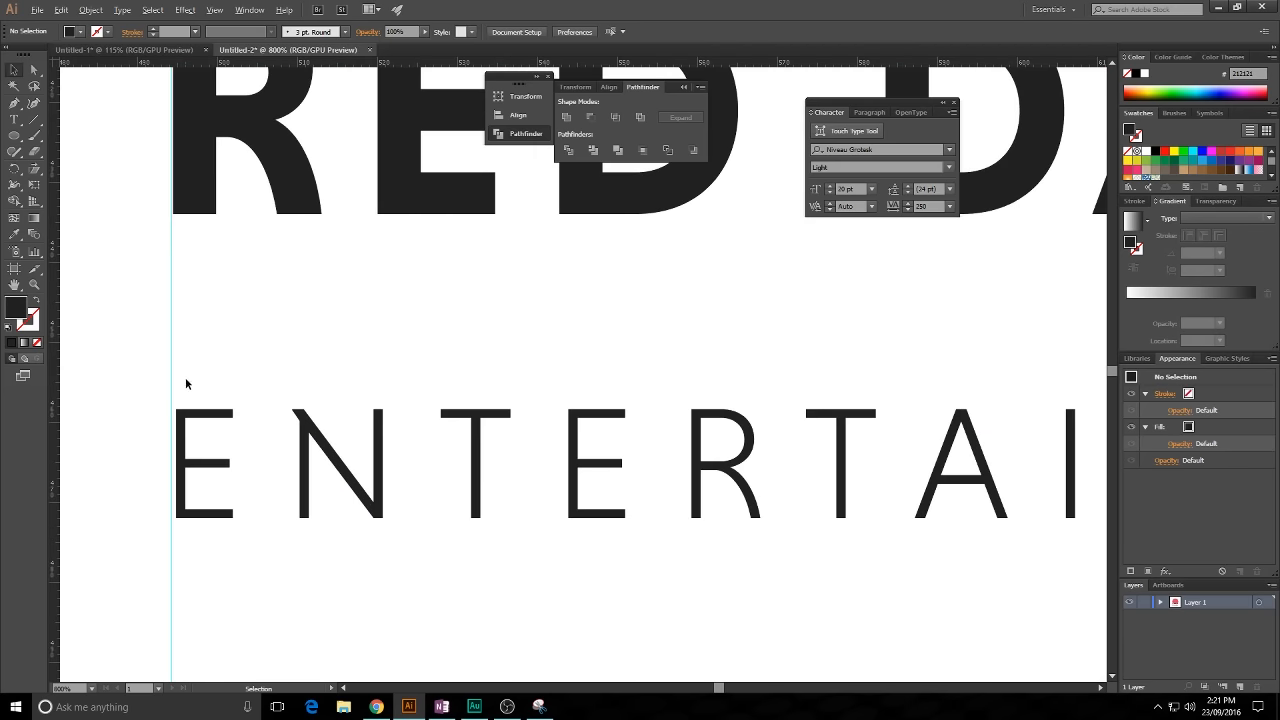
{"action": "scroll", "coordinate": [190, 386], "scroll_direction": "up", "scroll_amount": 2}
{"action": "mouse_move", "coordinate": [217, 396]}
{"action": "left_mouse_down"}
{"action": "mouse_move", "coordinate": [234, 351]}
{"action": "mouse_move", "coordinate": [228, 374]}
{"action": "left_mouse_up"}
{"action": "left_click", "coordinate": [460, 281]}
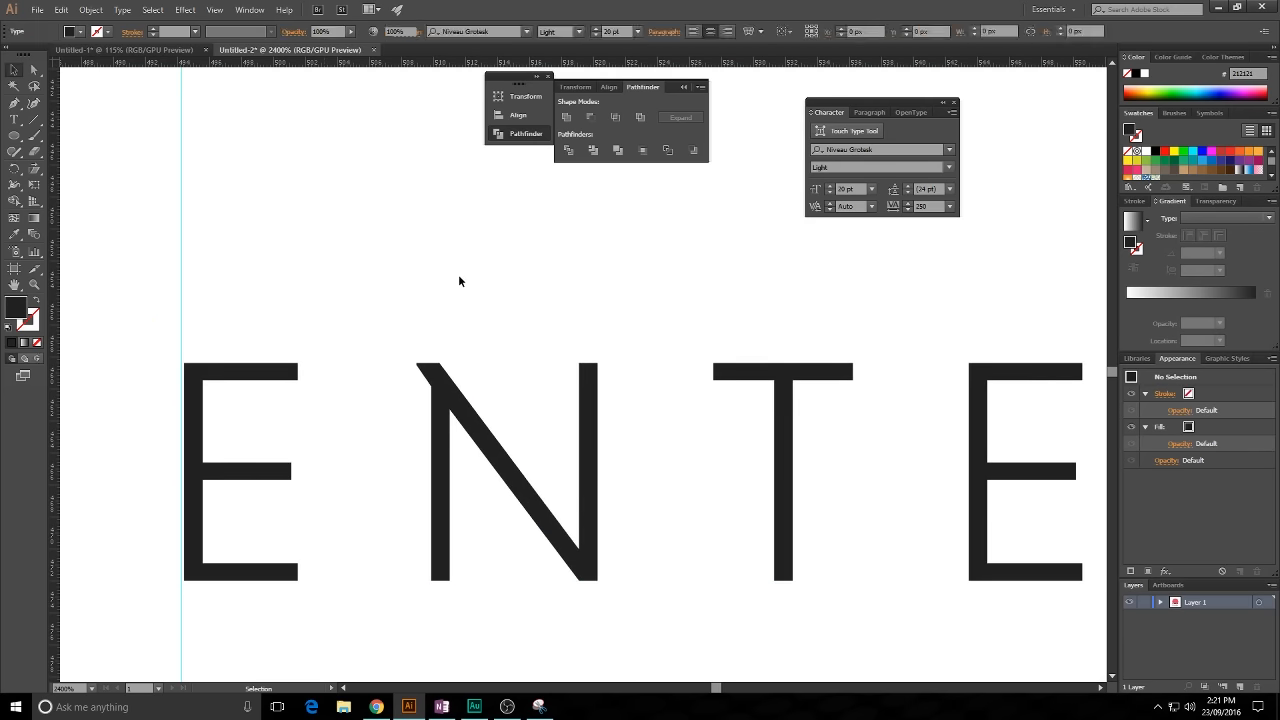
{"action": "scroll", "coordinate": [460, 281], "scroll_direction": "down", "scroll_amount": 3}
{"action": "left_click_drag", "start_coordinate": [986, 266], "coordinate": [669, 277]}
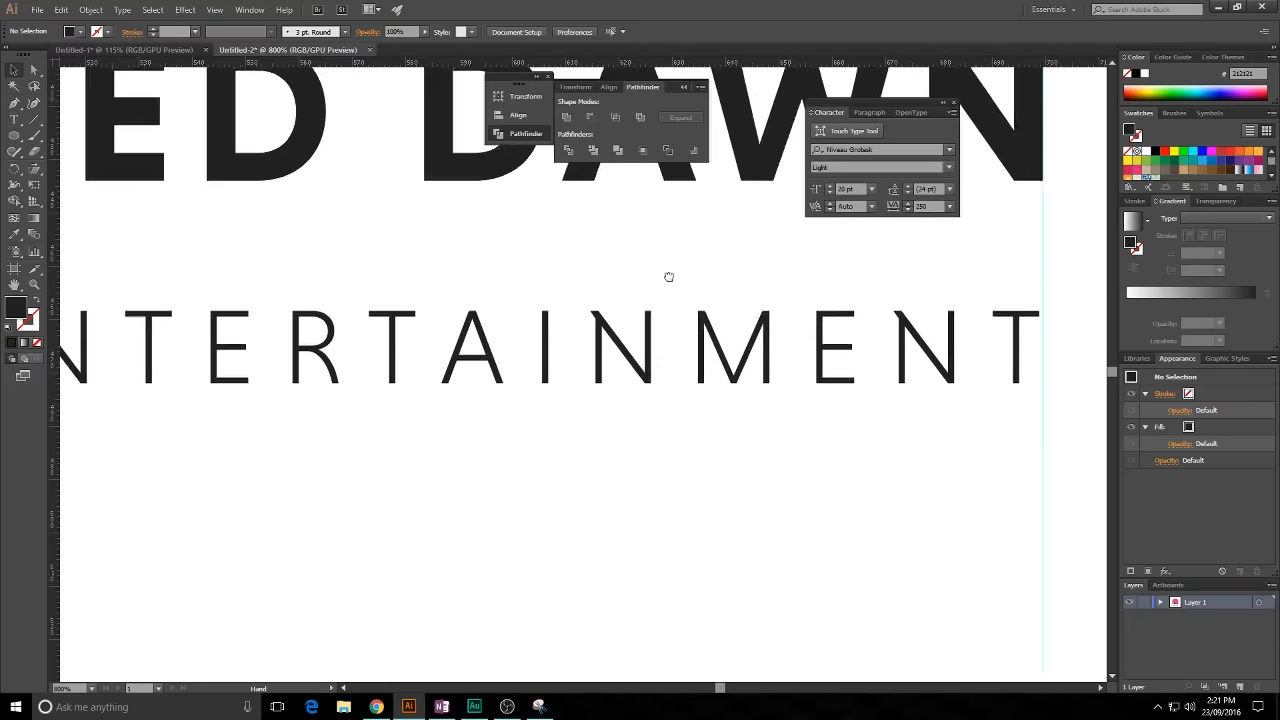
{"action": "scroll", "coordinate": [669, 277], "scroll_direction": "down", "scroll_amount": 4}
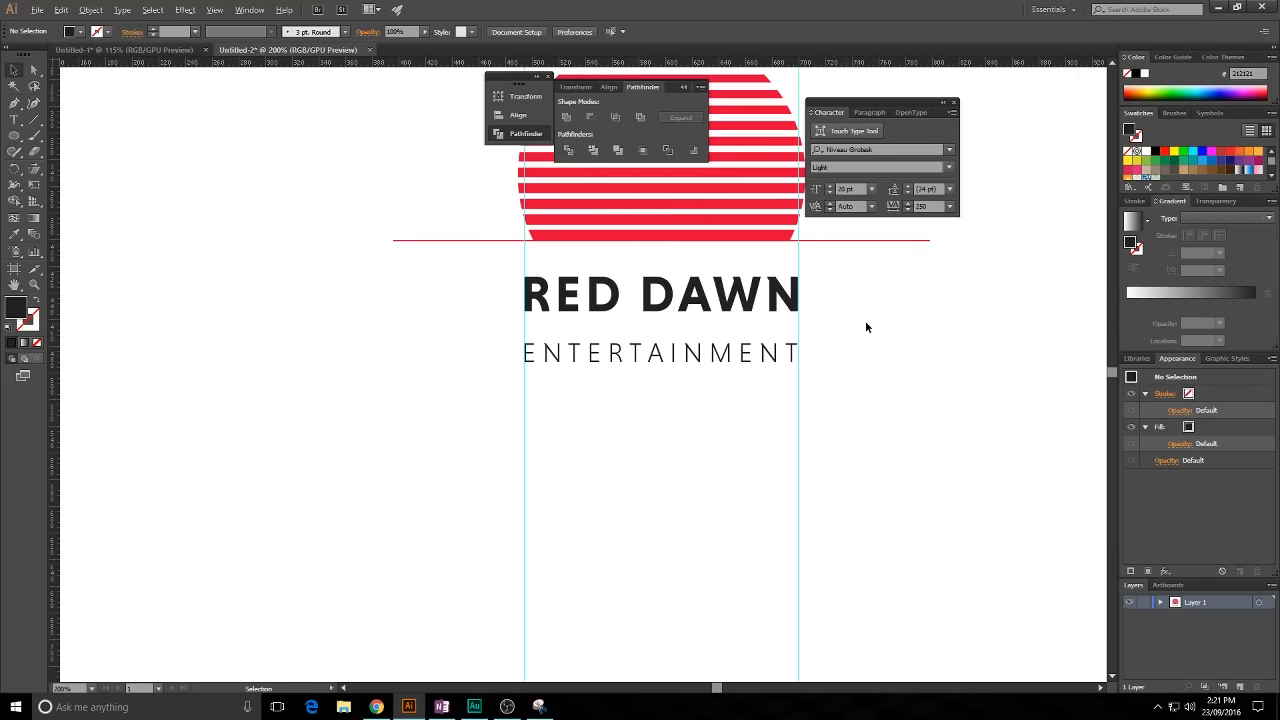
- Hide the vertical guides and close the floating Character and Pathfinder panels
{"action": "left_click_drag", "start_coordinate": [935, 291], "coordinate": [848, 411]}
{"action": "left_click_drag", "start_coordinate": [908, 573], "coordinate": [369, 538]}
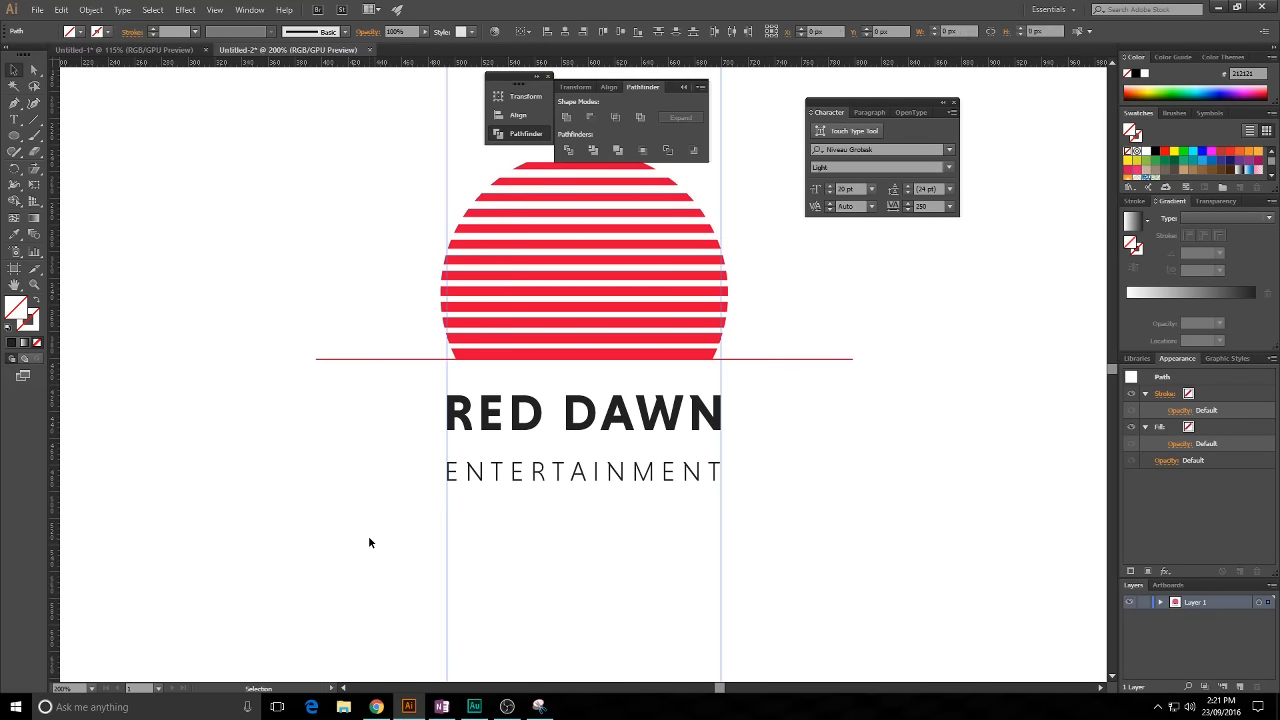
{"action": "left_click", "coordinate": [835, 472]}
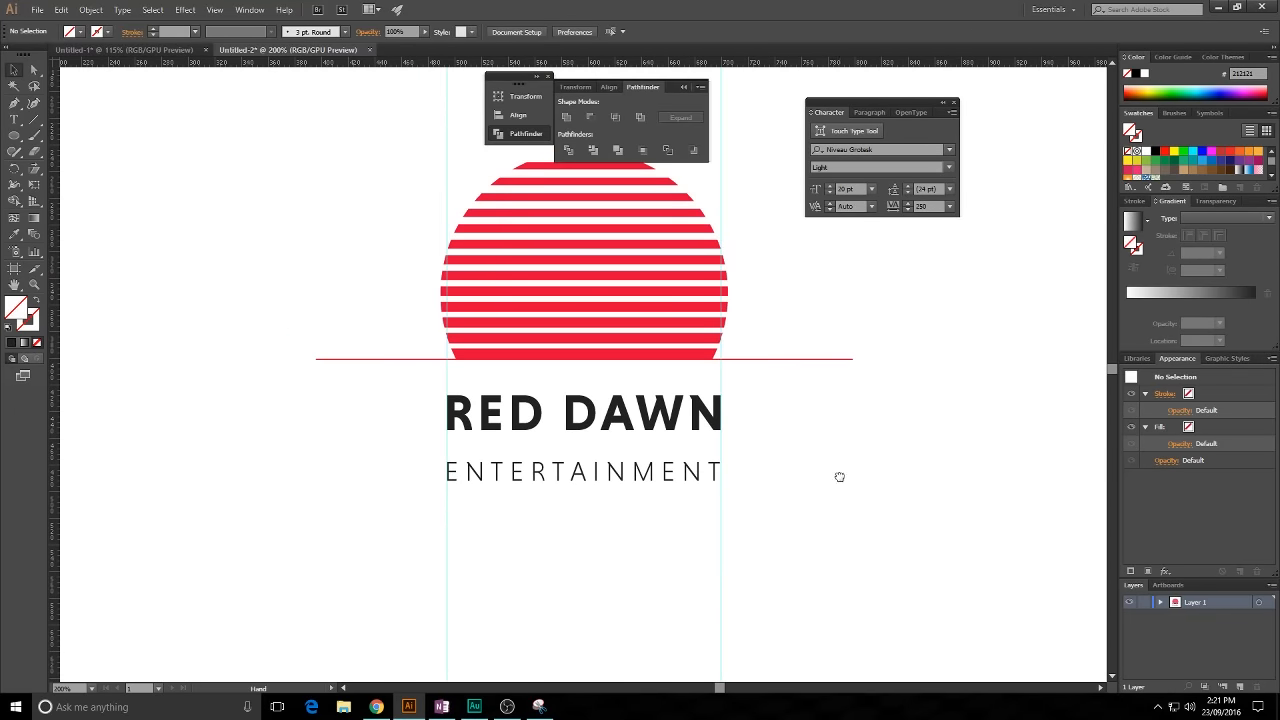
{"action": "left_click_drag", "start_coordinate": [839, 476], "coordinate": [819, 500]}
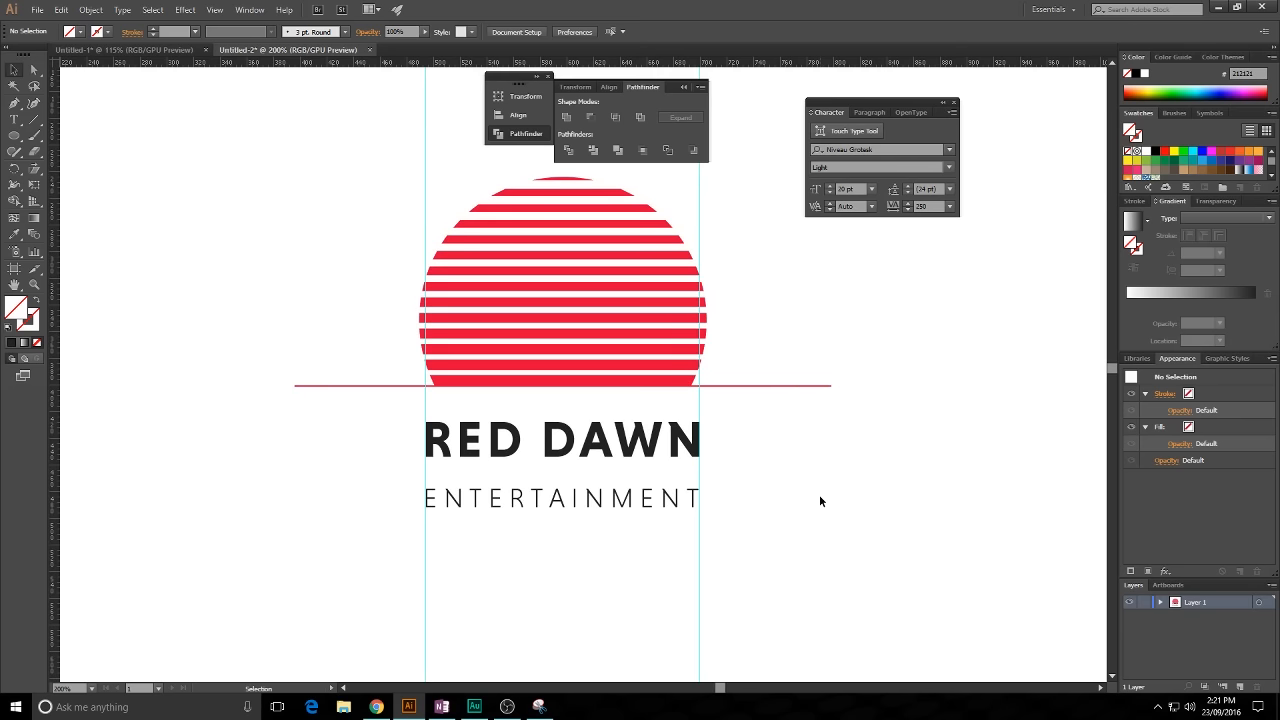
{"action": "key", "text": "ctrl+semicolon"}
{"action": "left_click_drag", "start_coordinate": [871, 464], "coordinate": [868, 509]}
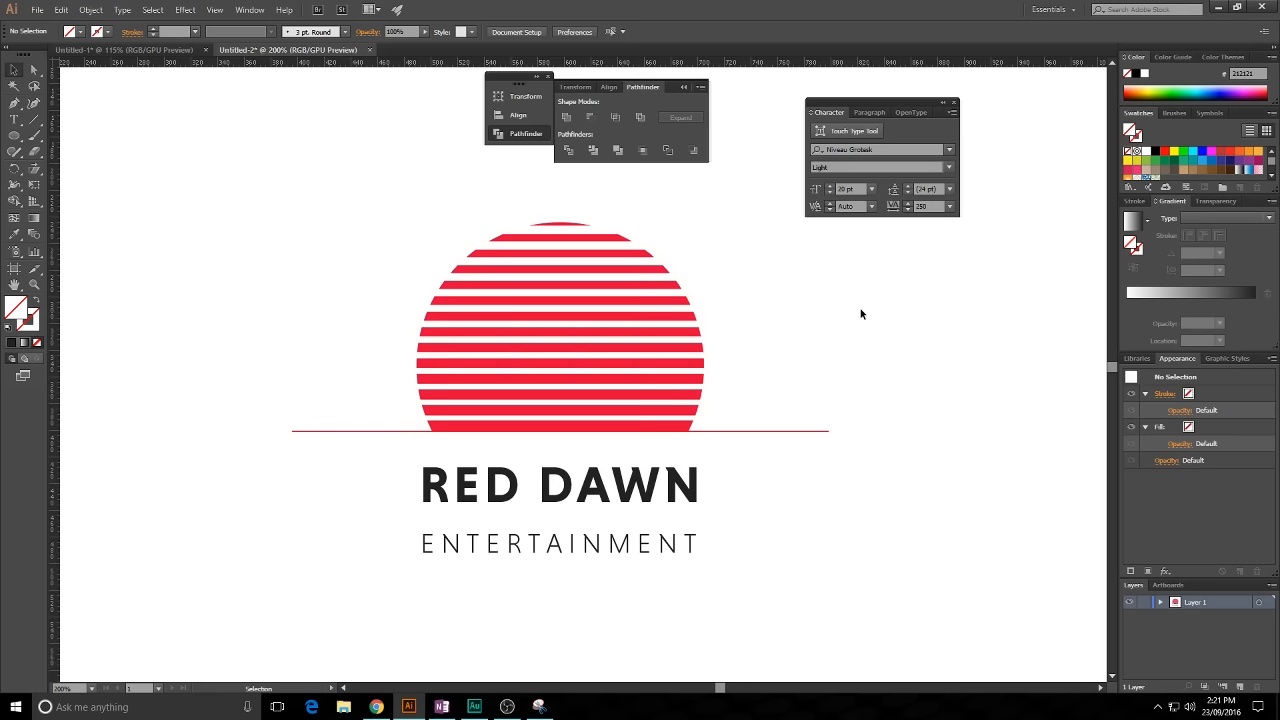
{"action": "left_click", "coordinate": [954, 102]}
{"action": "left_click", "coordinate": [548, 76]}
- Move the ENTERTAINMENT text up closer to RED DAWN and shift both text lines slightly down from the horizon line
{"action": "key", "text": "ctrl+minus"}
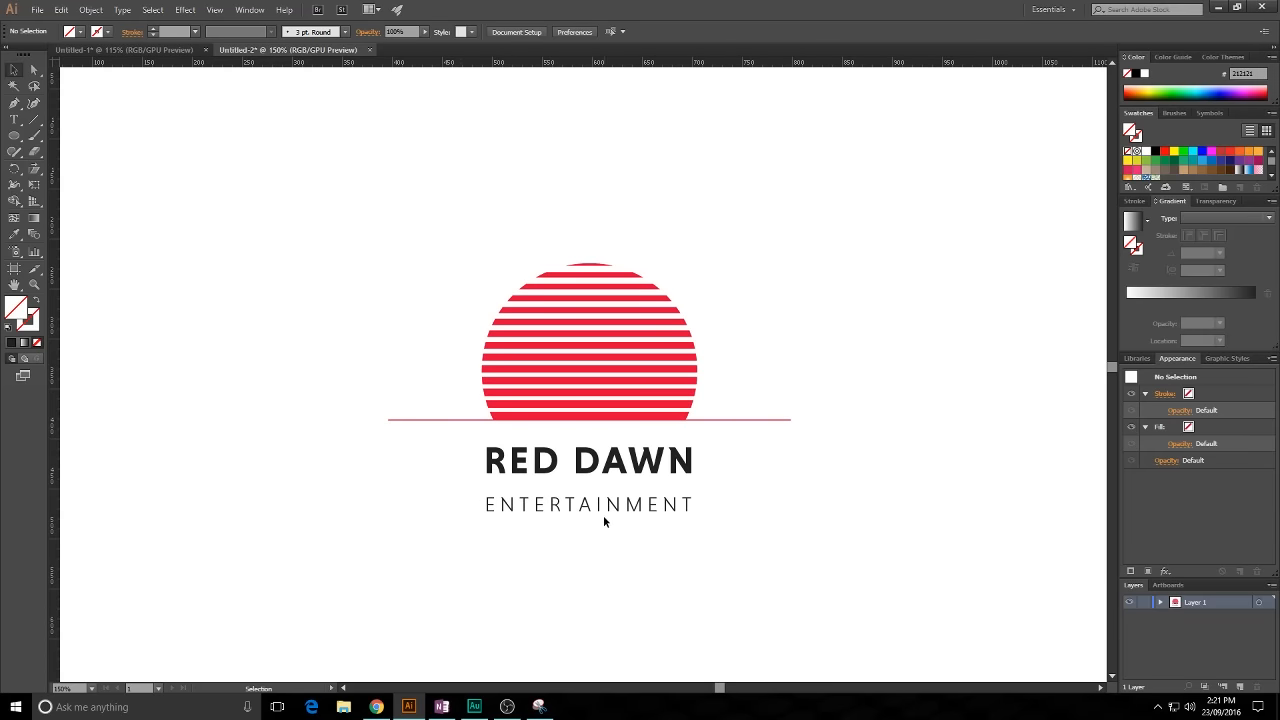
{"action": "left_click_drag", "start_coordinate": [605, 512], "coordinate": [605, 497]}
{"action": "left_click_drag", "start_coordinate": [434, 452], "coordinate": [729, 519]}
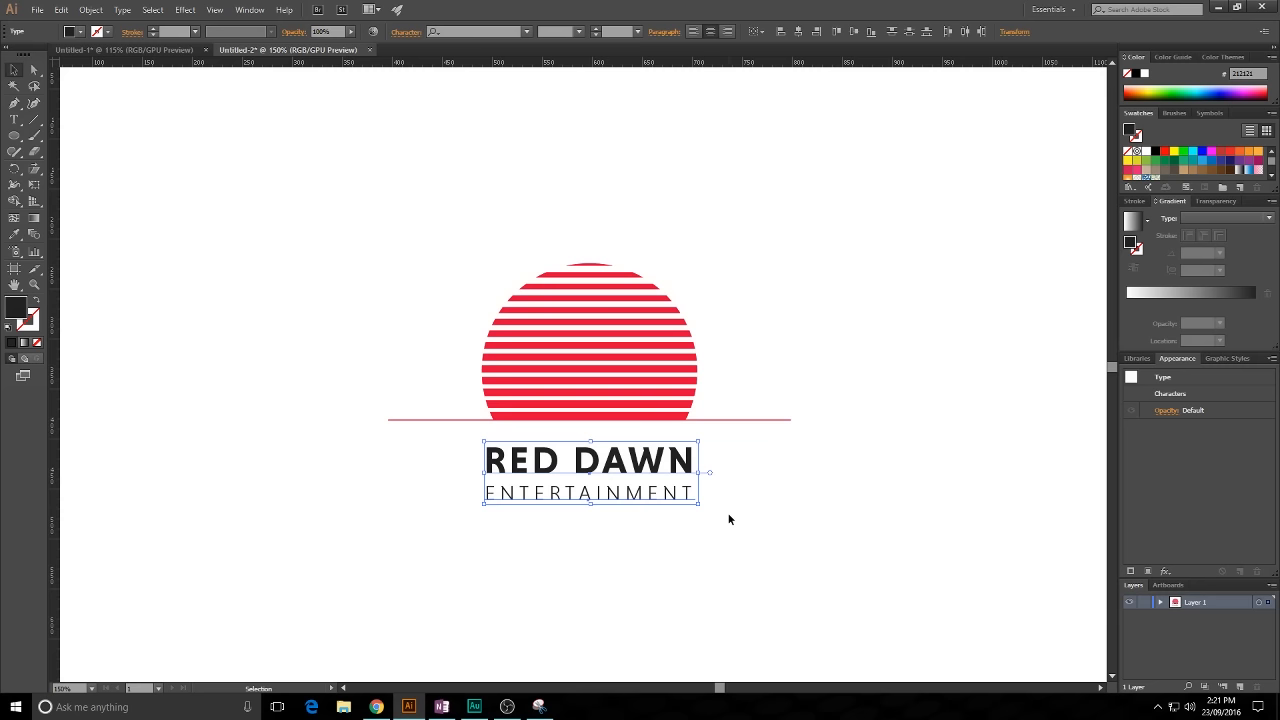
{"action": "left_click", "coordinate": [866, 509]}
{"action": "left_click_drag", "start_coordinate": [764, 545], "coordinate": [724, 524]}
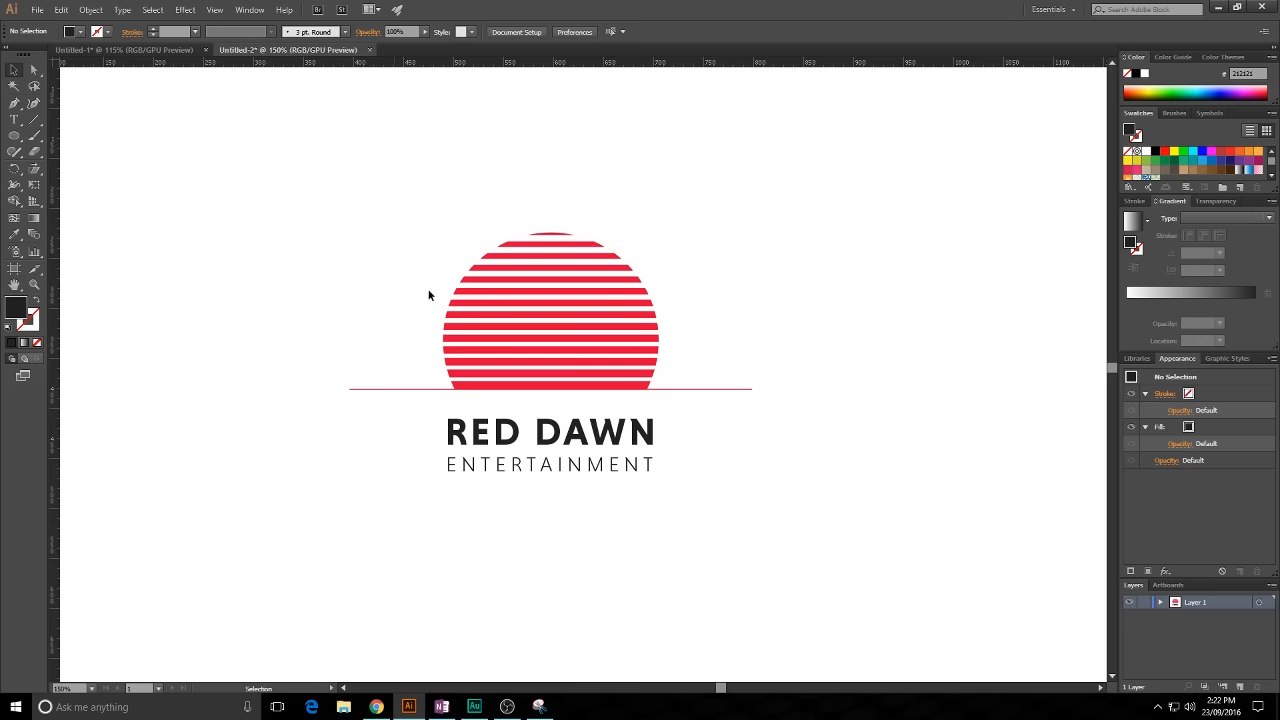
- Fill the striped sun with a linear gradient and stretch it horizontally across the full width of the shape
{"action": "left_click", "coordinate": [555, 308]}
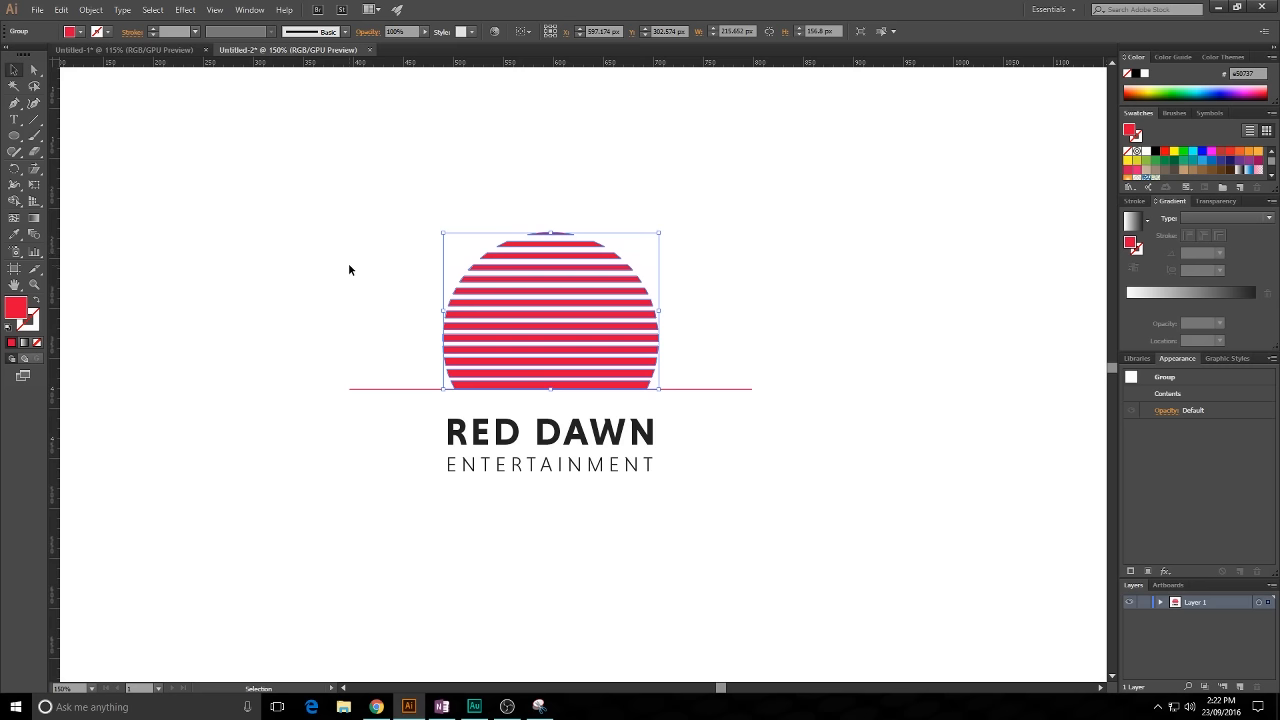
{"action": "left_click", "coordinate": [349, 269]}
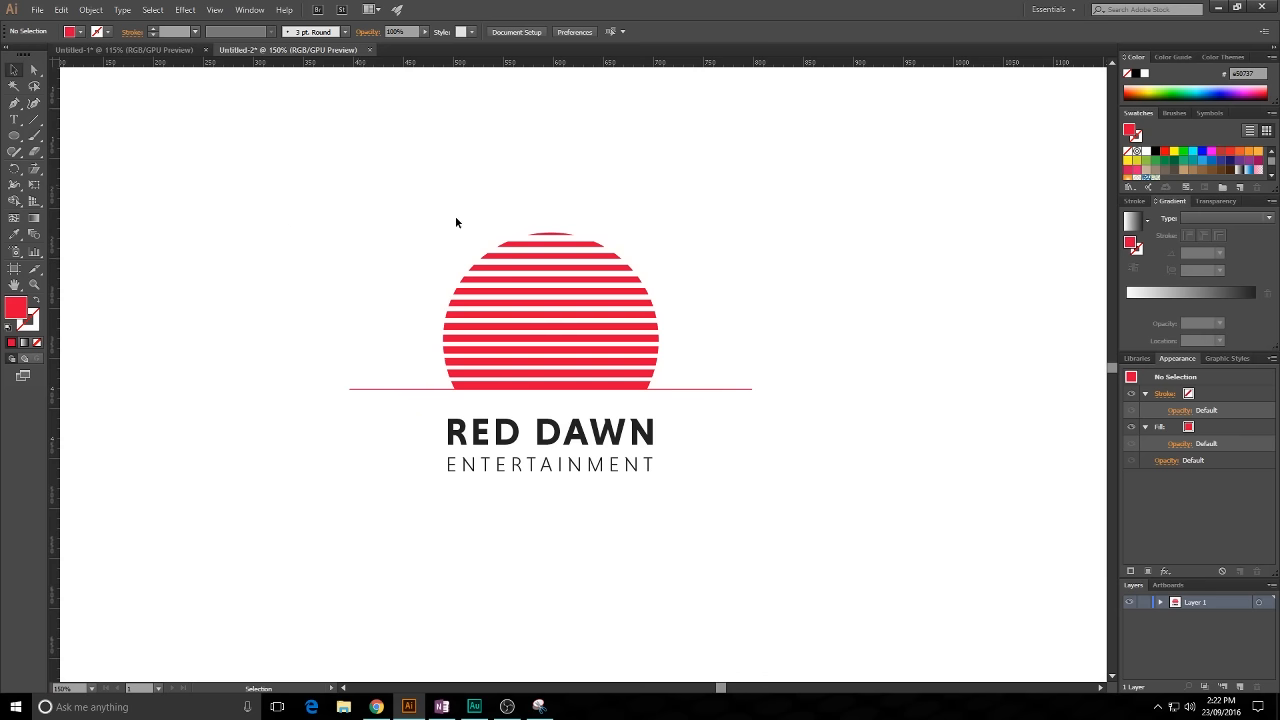
{"action": "left_click", "coordinate": [446, 366]}
{"action": "left_click", "coordinate": [24, 342]}
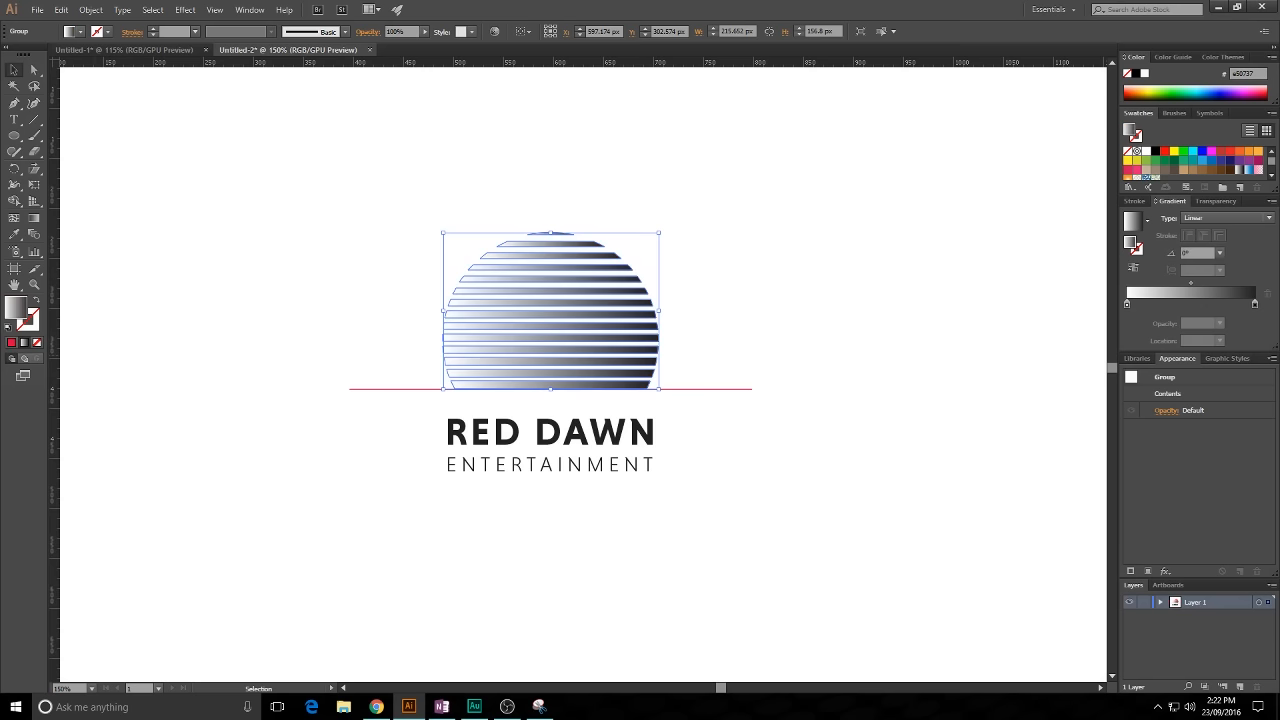
{"action": "left_click", "coordinate": [34, 217]}
{"action": "left_click_drag", "start_coordinate": [390, 310], "coordinate": [752, 311]}
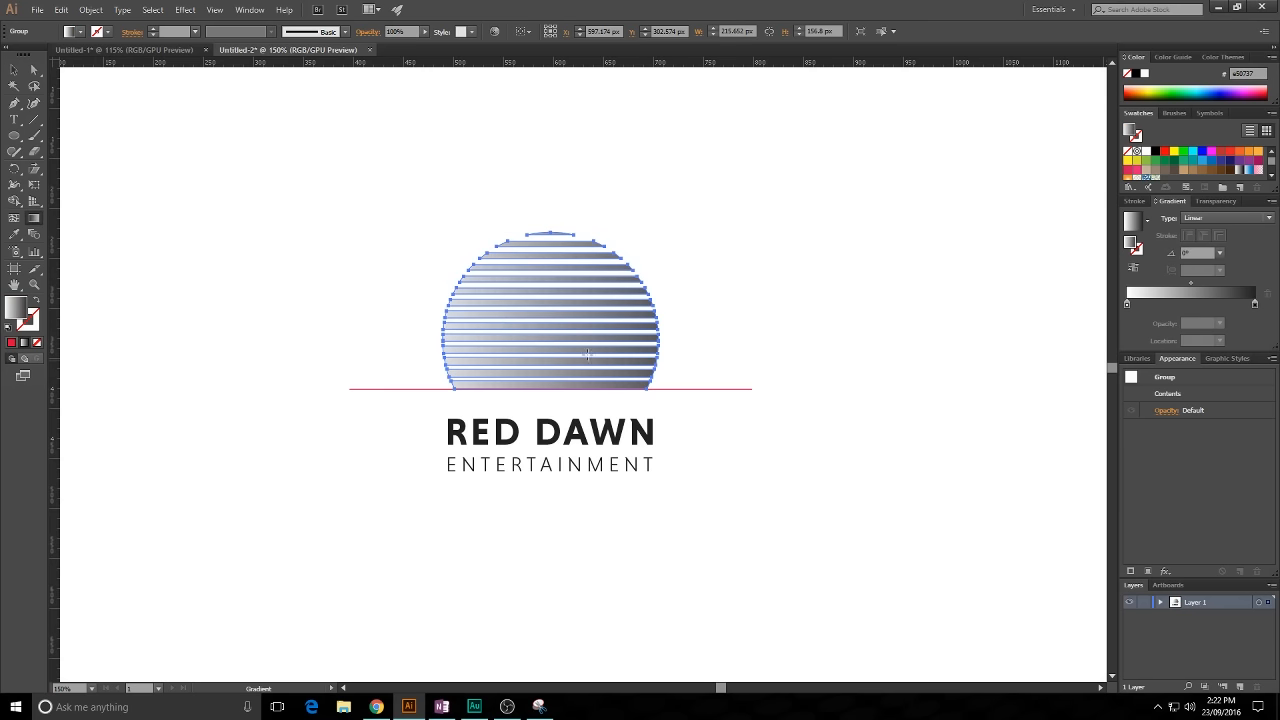
{"action": "left_click_drag", "start_coordinate": [416, 294], "coordinate": [694, 290]}
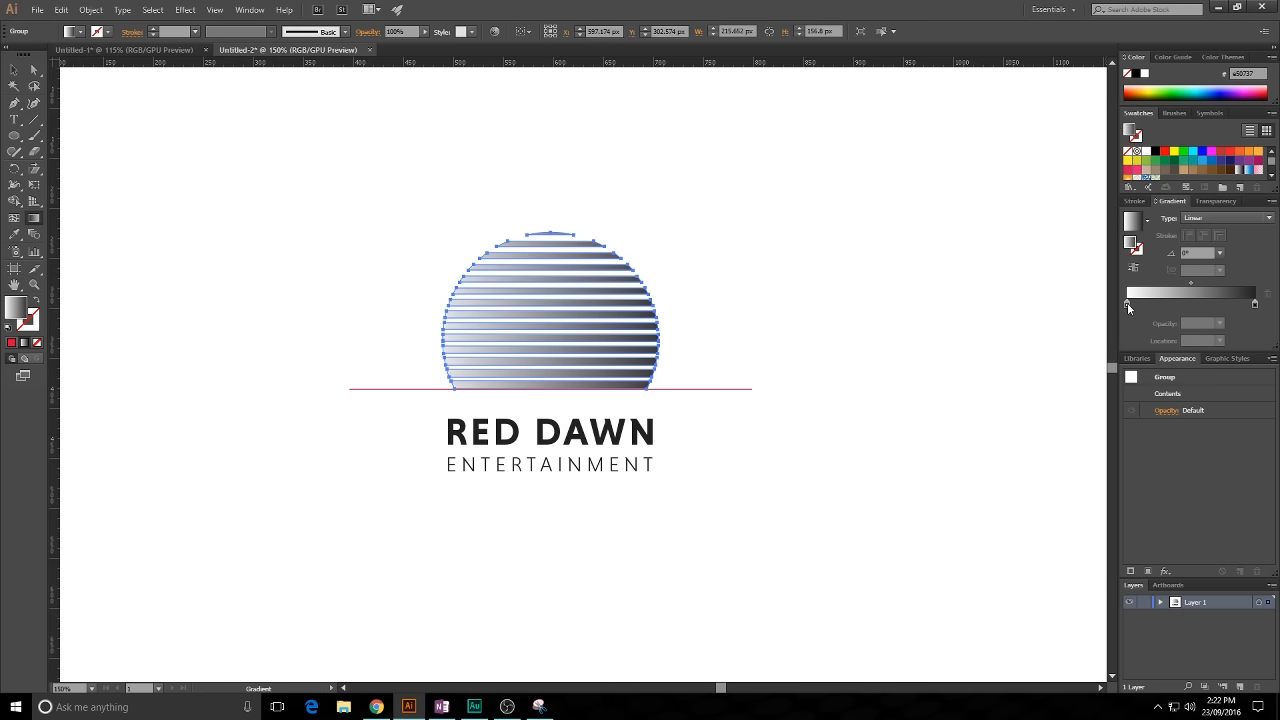
- Switch the sun gradient's starting colour stop to RGB and set it to hex F20014
{"action": "left_click", "coordinate": [1127, 304]}
{"action": "double_click", "coordinate": [1127, 305]}
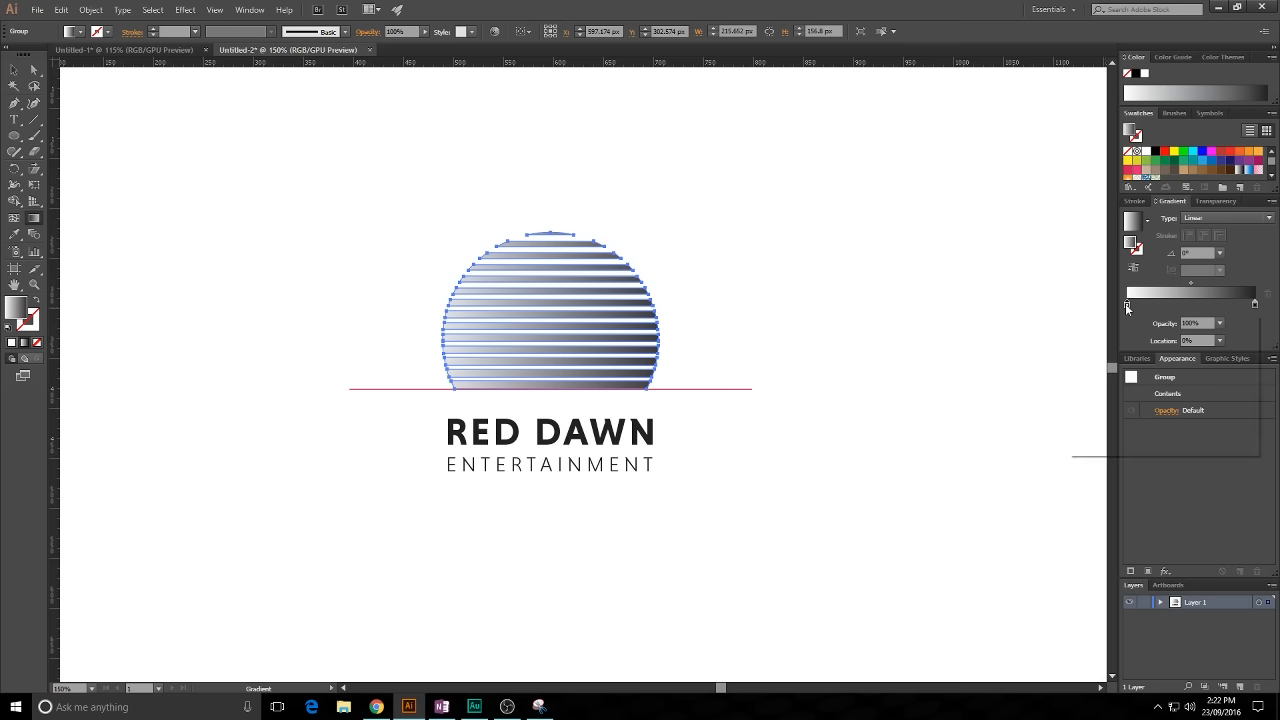
{"action": "left_click", "coordinate": [1245, 319]}
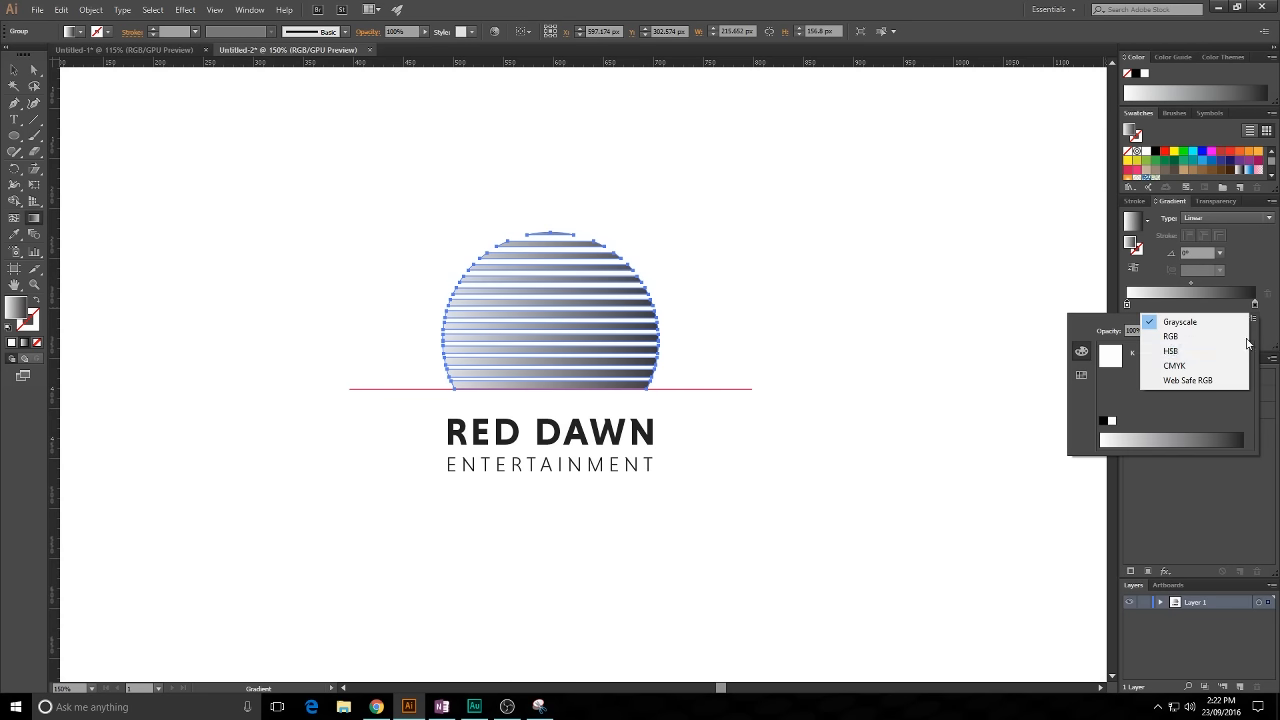
{"action": "left_click", "coordinate": [1180, 332]}
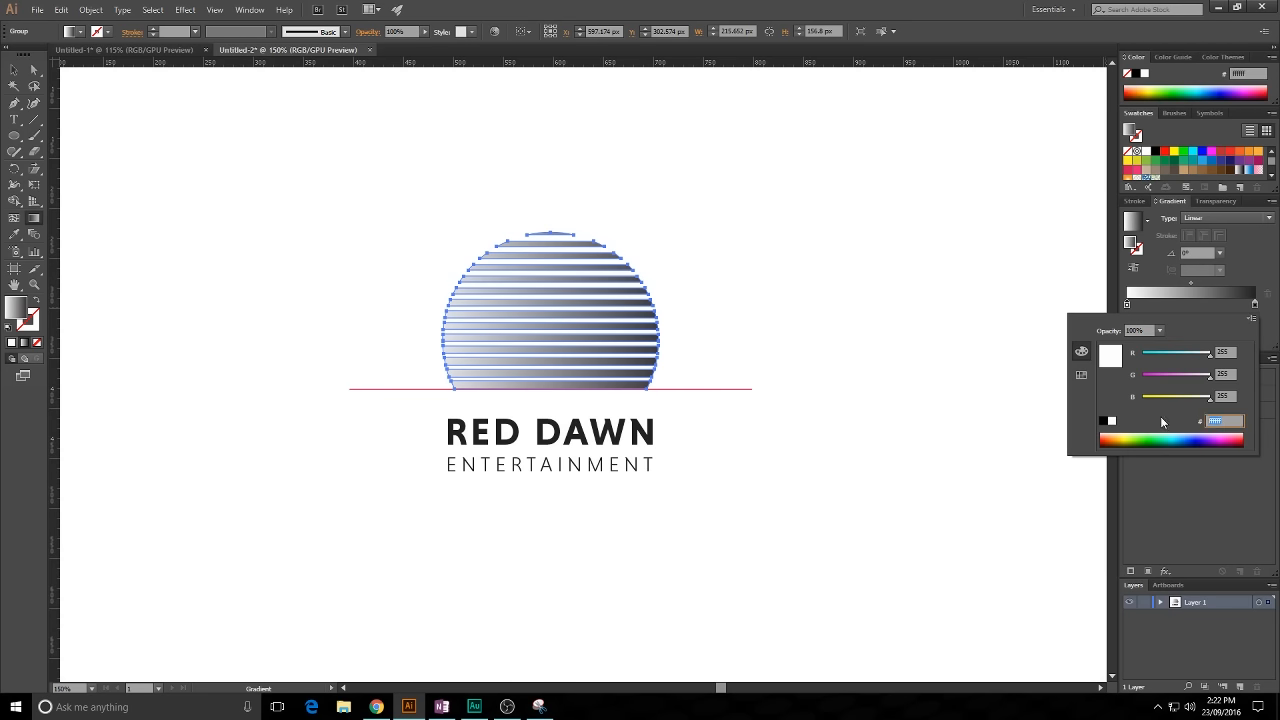
{"action": "type", "text": "f20014"}
{"action": "key", "text": "Tab"}
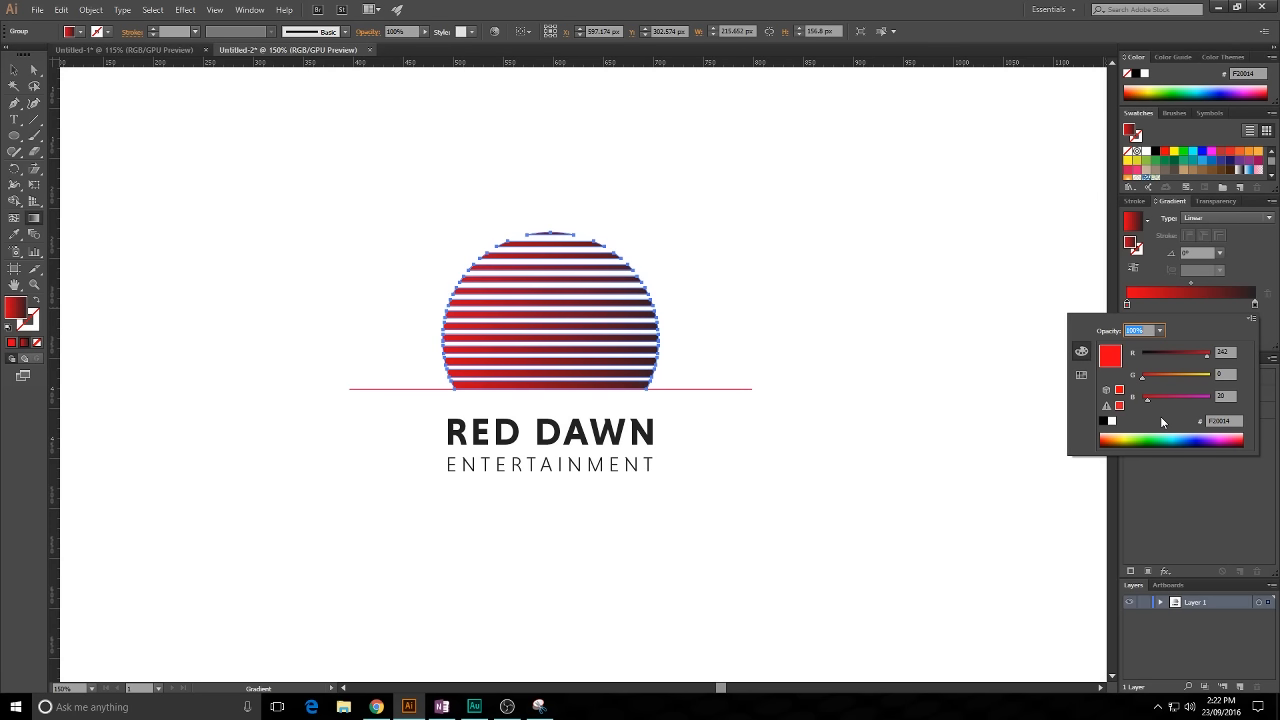
{"action": "left_click", "coordinate": [1273, 309]}
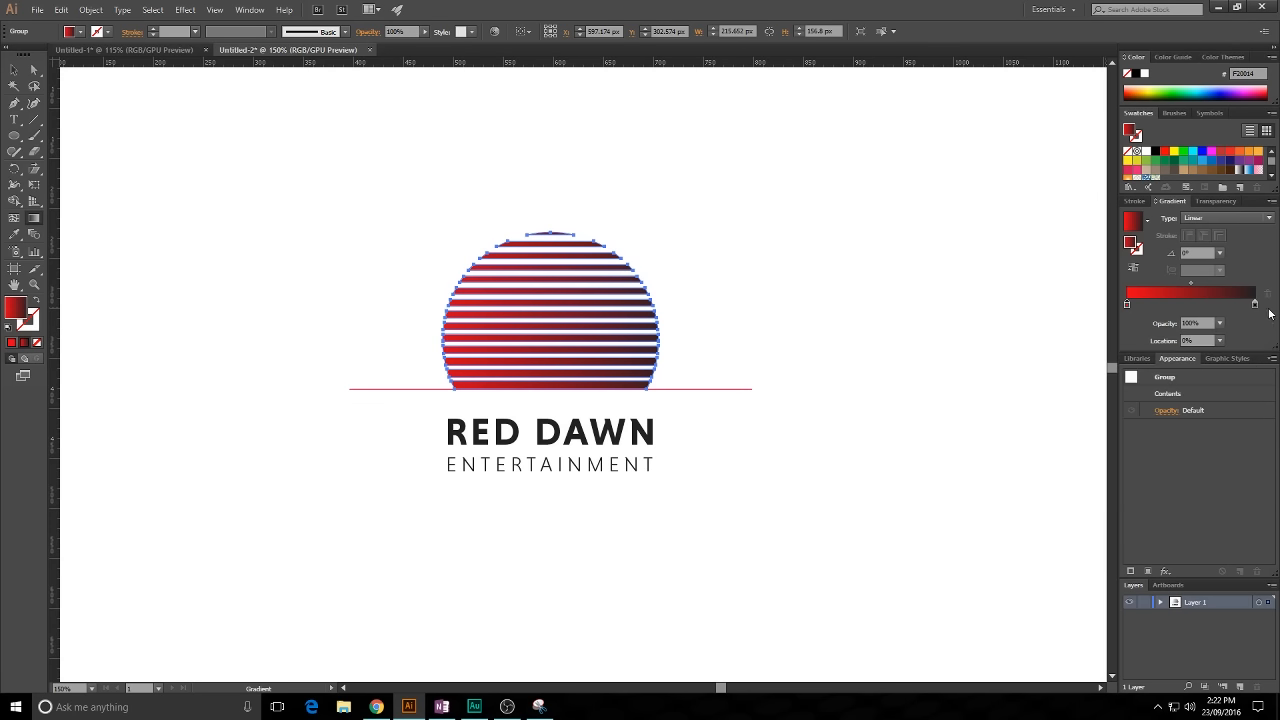
- Switch the sun gradient's end colour stop to RGB, set it to hex 93005E, and deselect the sun
{"action": "left_click", "coordinate": [1255, 304]}
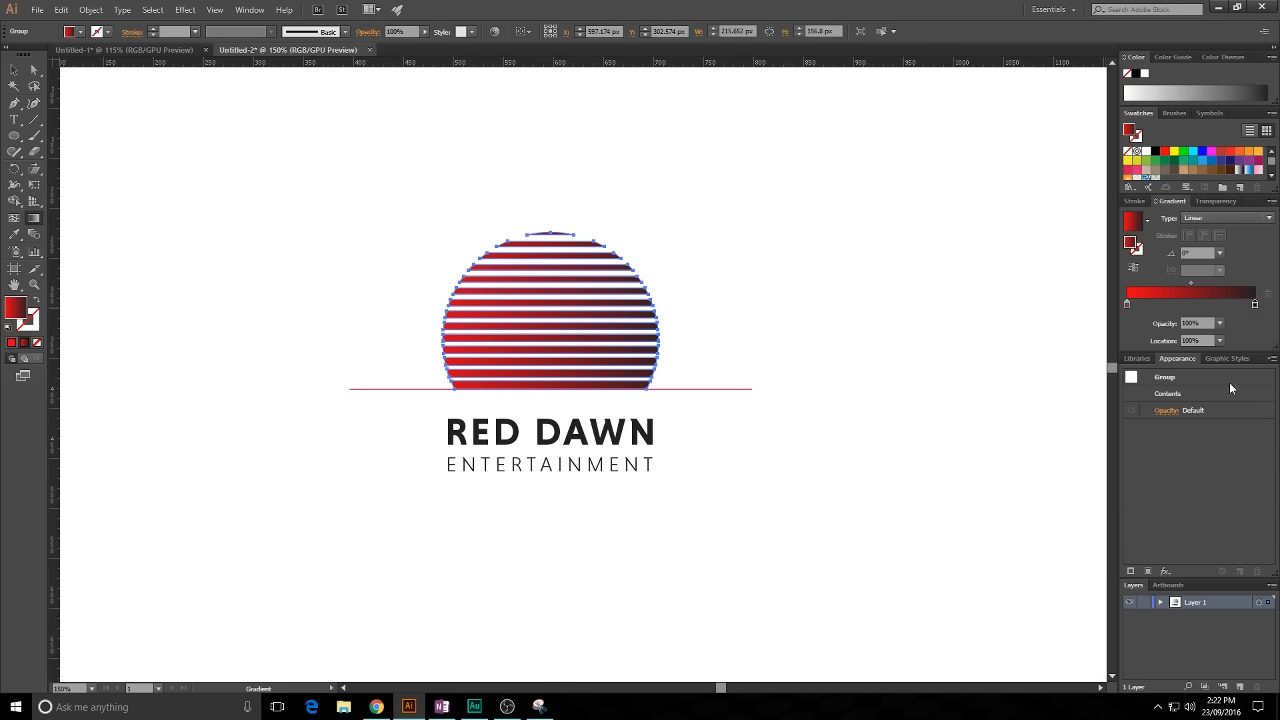
{"action": "double_click", "coordinate": [1256, 304]}
{"action": "left_click", "coordinate": [1253, 318]}
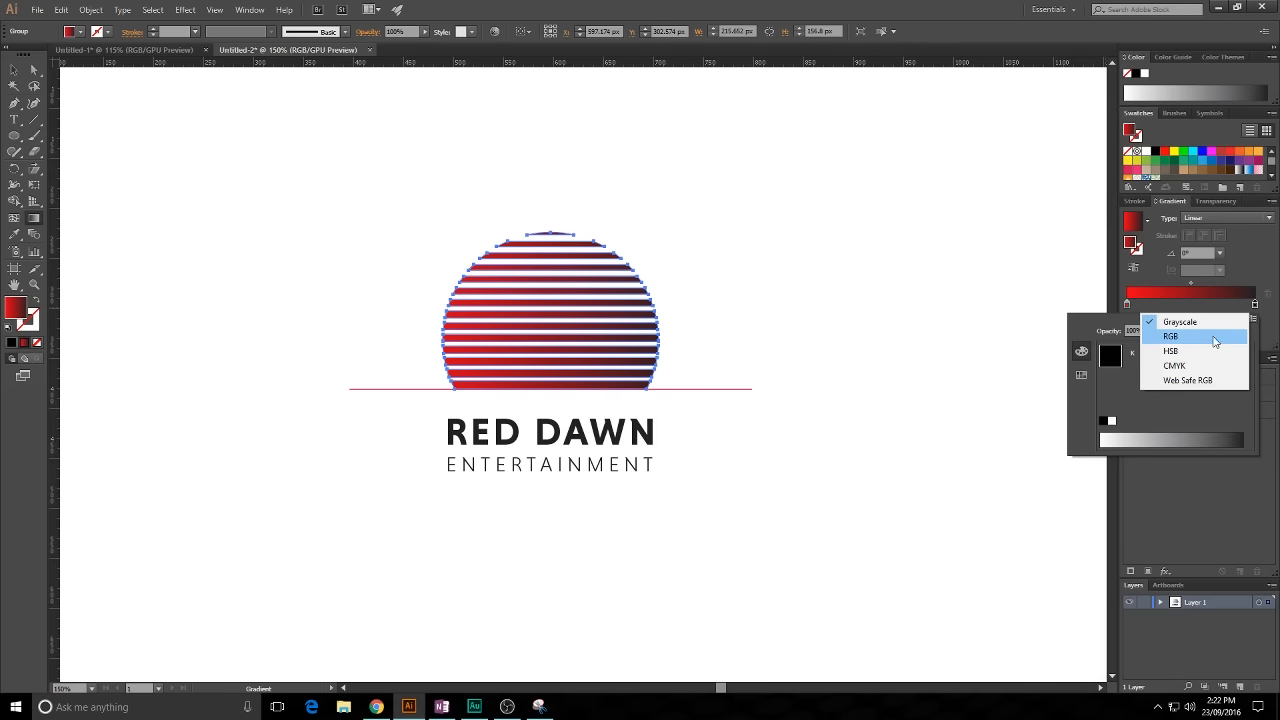
{"action": "left_click", "coordinate": [1240, 337]}
{"action": "left_click", "coordinate": [1230, 420]}
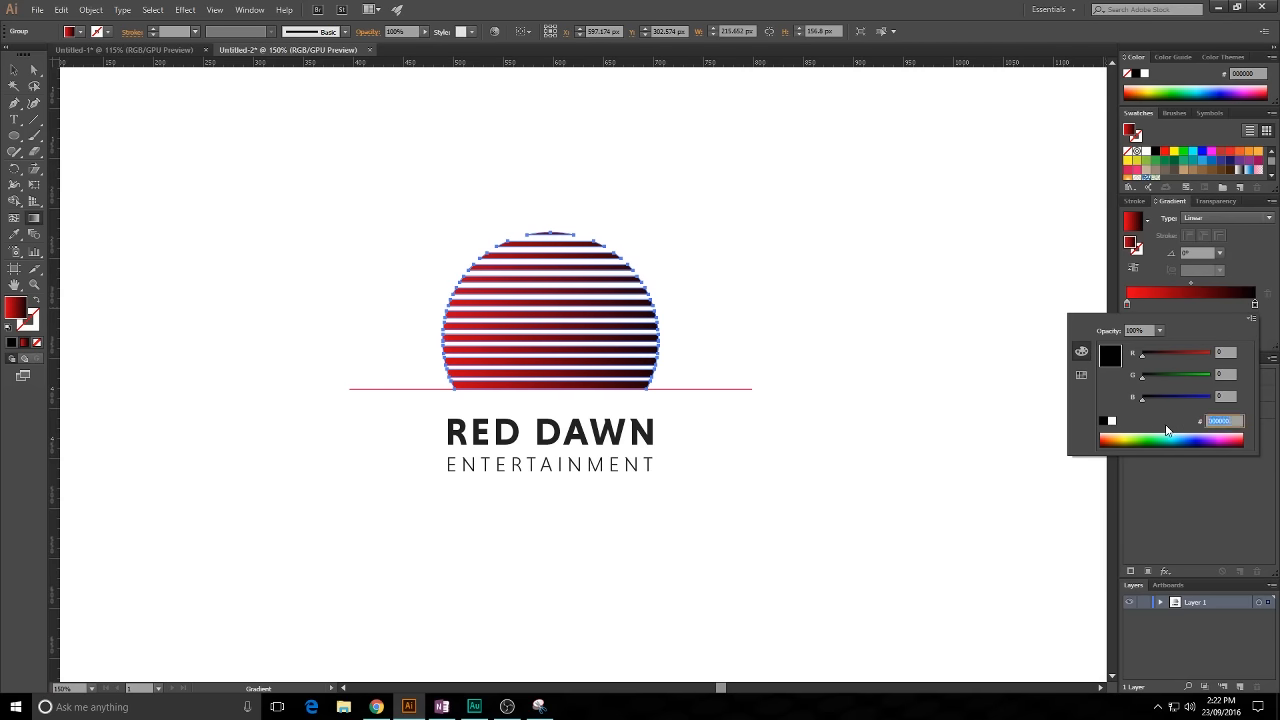
{"action": "type", "text": "9"}
{"action": "key", "text": "Return"}
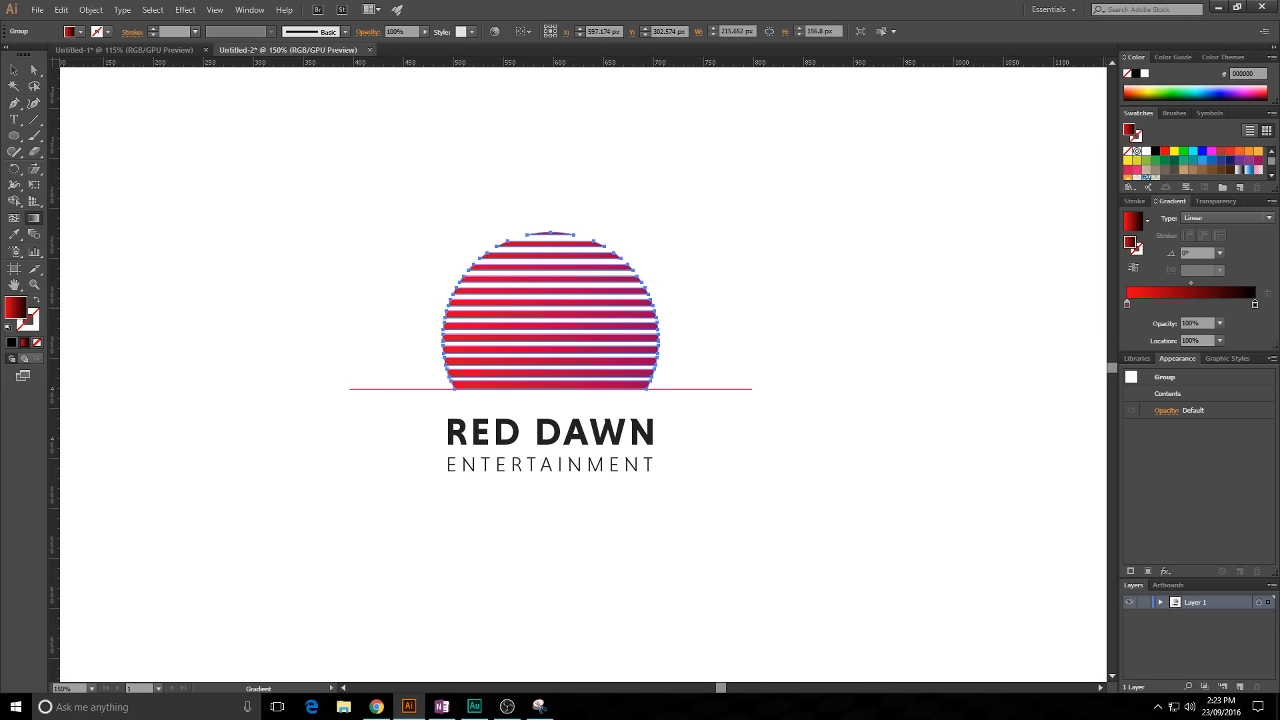
{"action": "key", "text": "v"}
{"action": "left_click", "coordinate": [421, 151]}
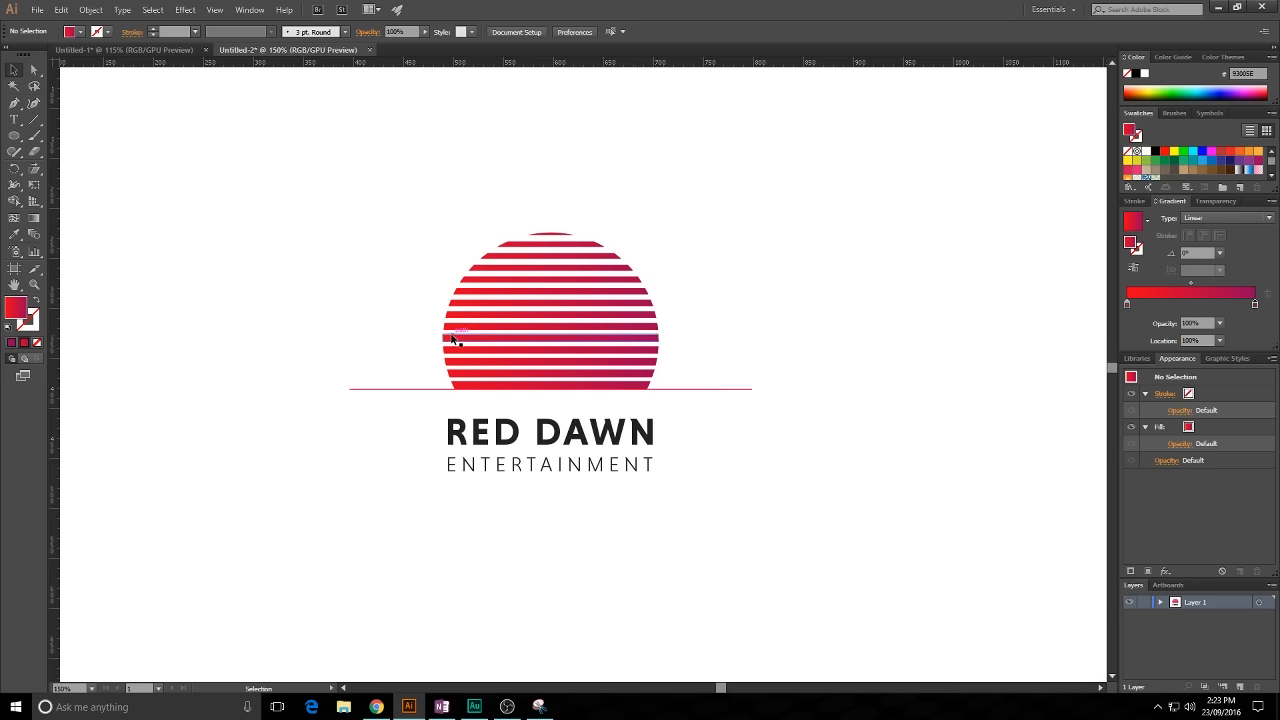
{"action": "left_click", "coordinate": [517, 346]}
{"action": "left_click", "coordinate": [34, 218]}
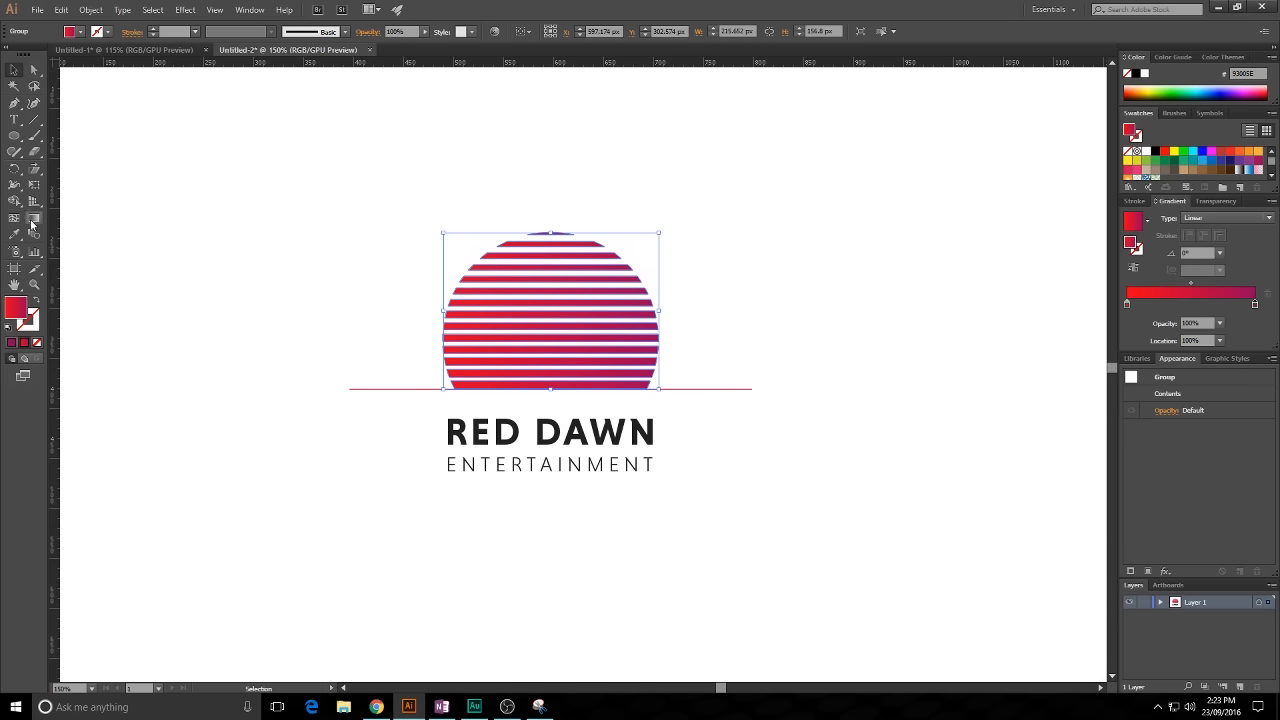
{"action": "key", "text": "v"}
{"action": "left_click", "coordinate": [340, 200]}
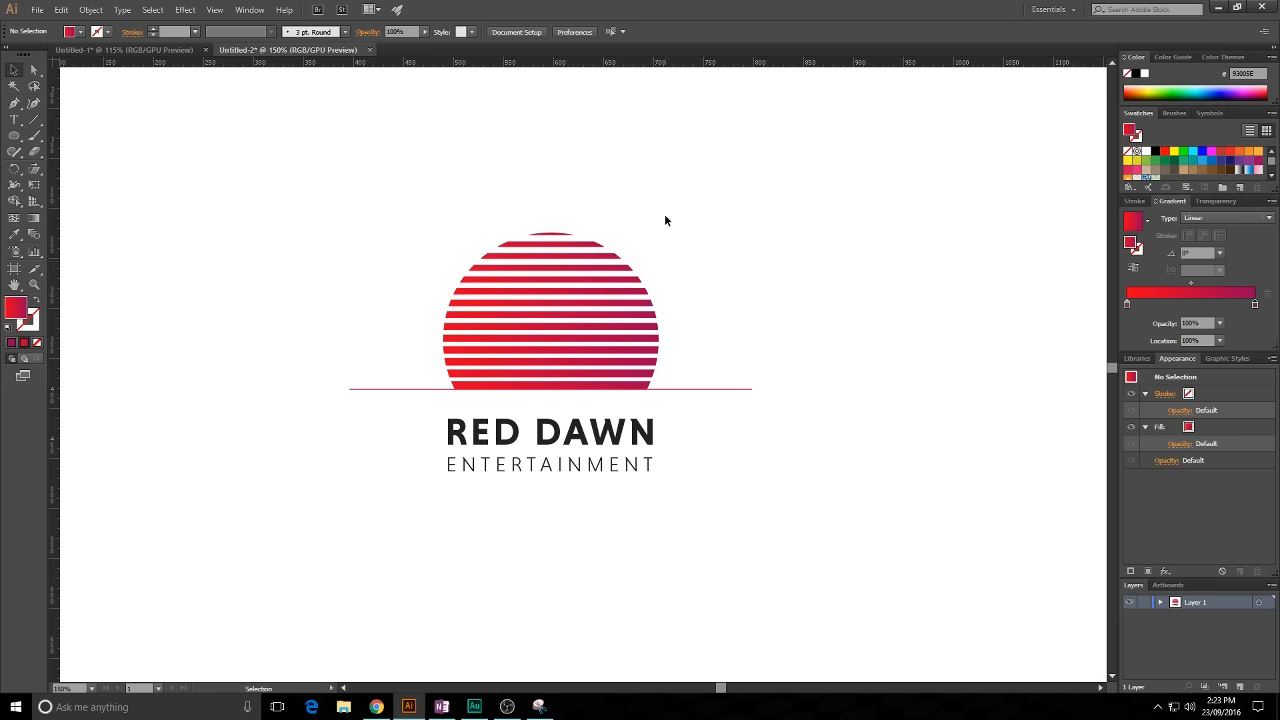
- Convert the ENTERTAINMENT text to outlines
{"action": "left_click", "coordinate": [616, 470]}
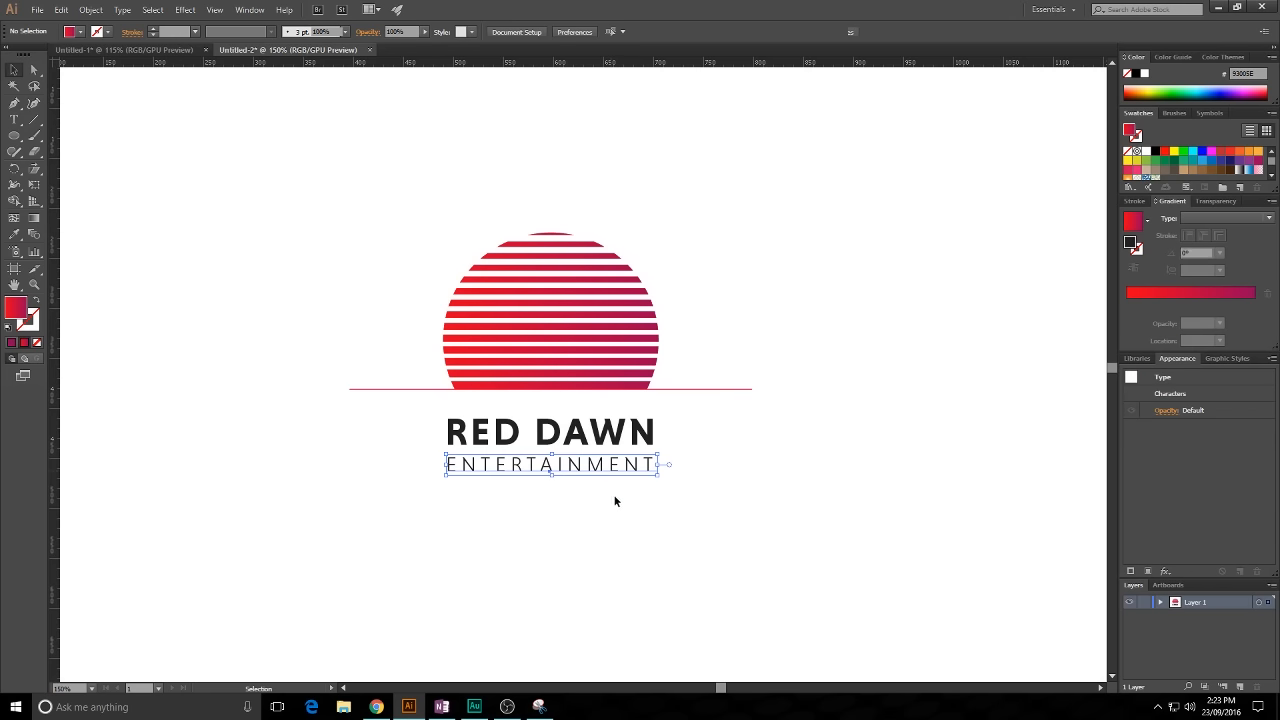
{"action": "right_click", "coordinate": [599, 474]}
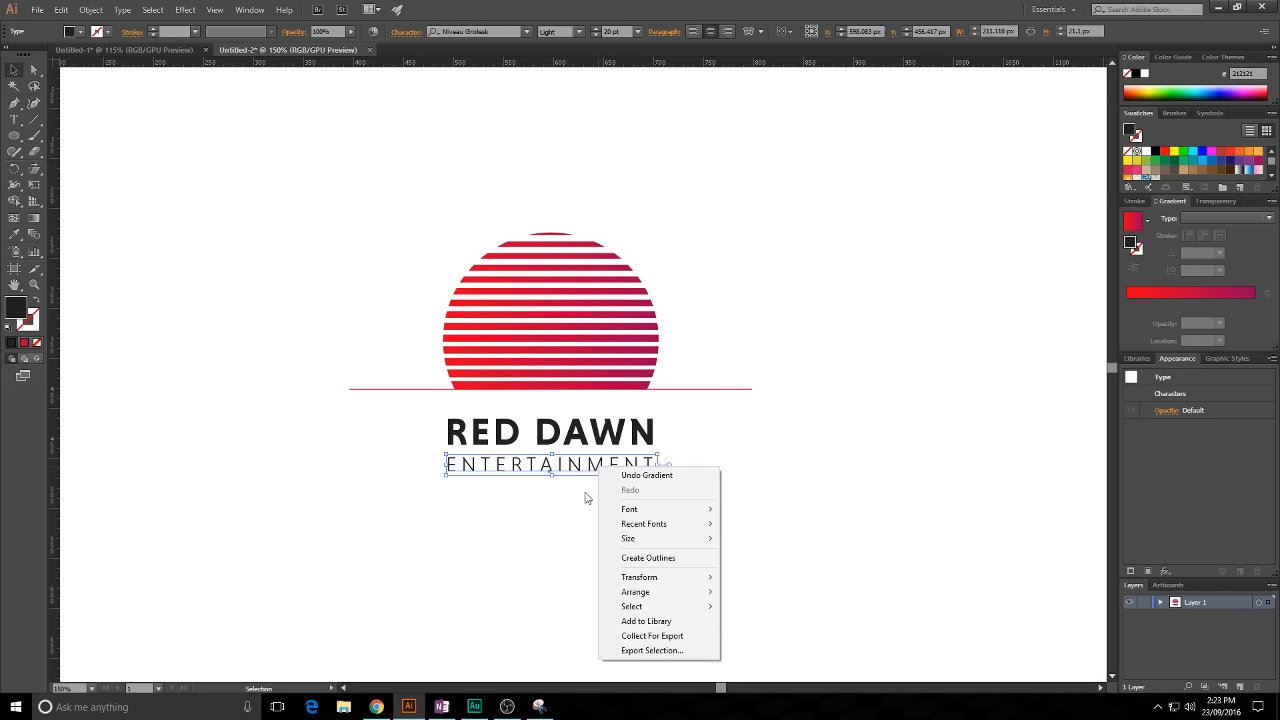
{"action": "left_click", "coordinate": [613, 560]}
{"action": "left_click", "coordinate": [610, 556]}
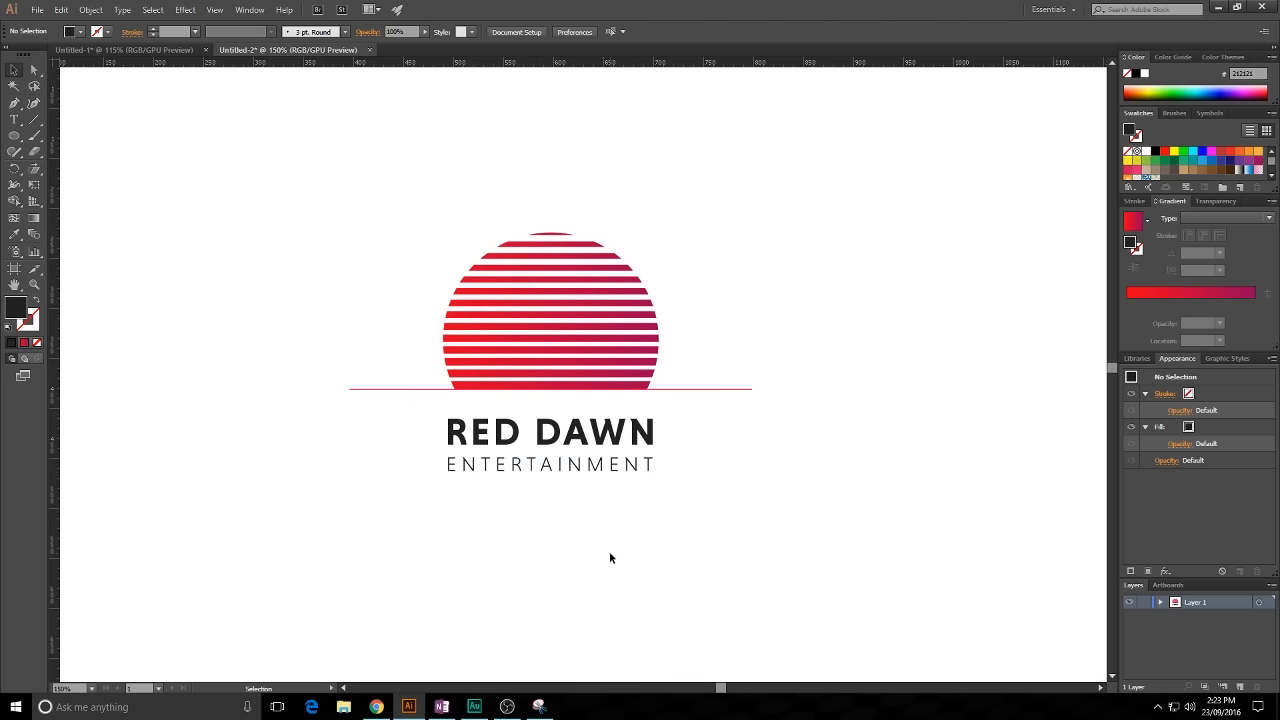
- Save the sun's red-to-purple gradient as a swatch and clear the selection
{"action": "left_click", "coordinate": [540, 472]}
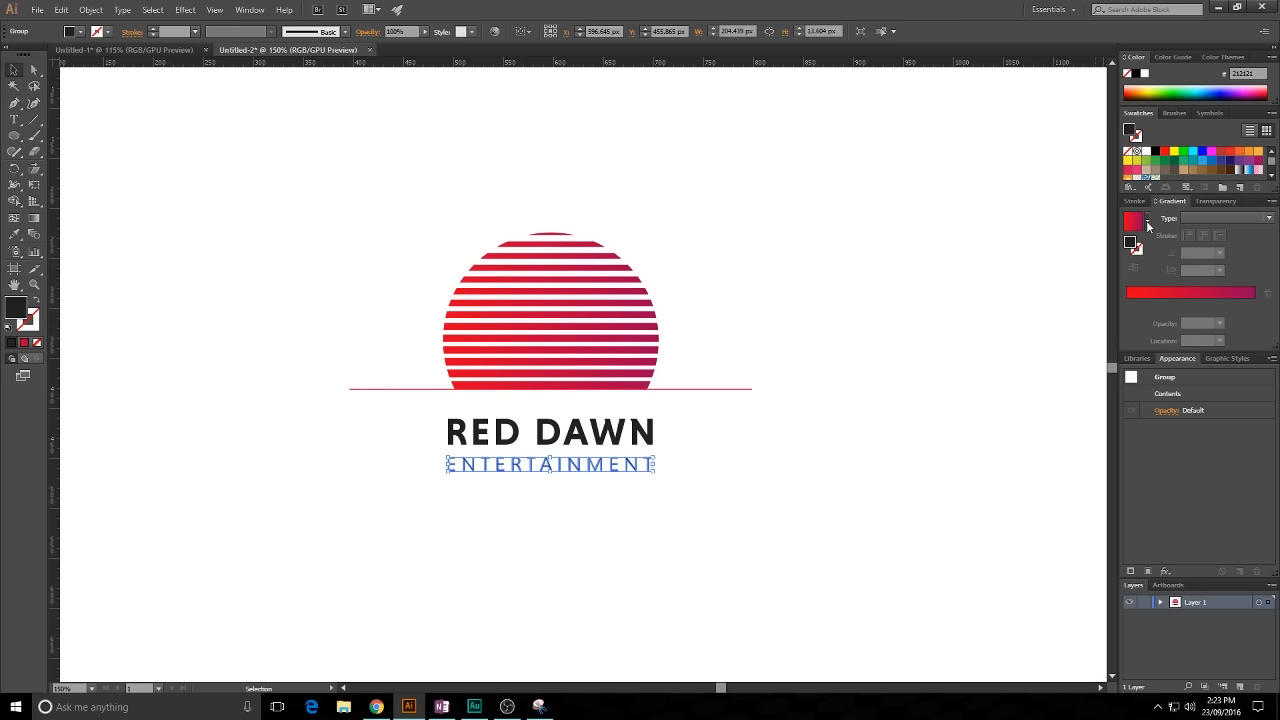
{"action": "left_click", "coordinate": [1147, 222]}
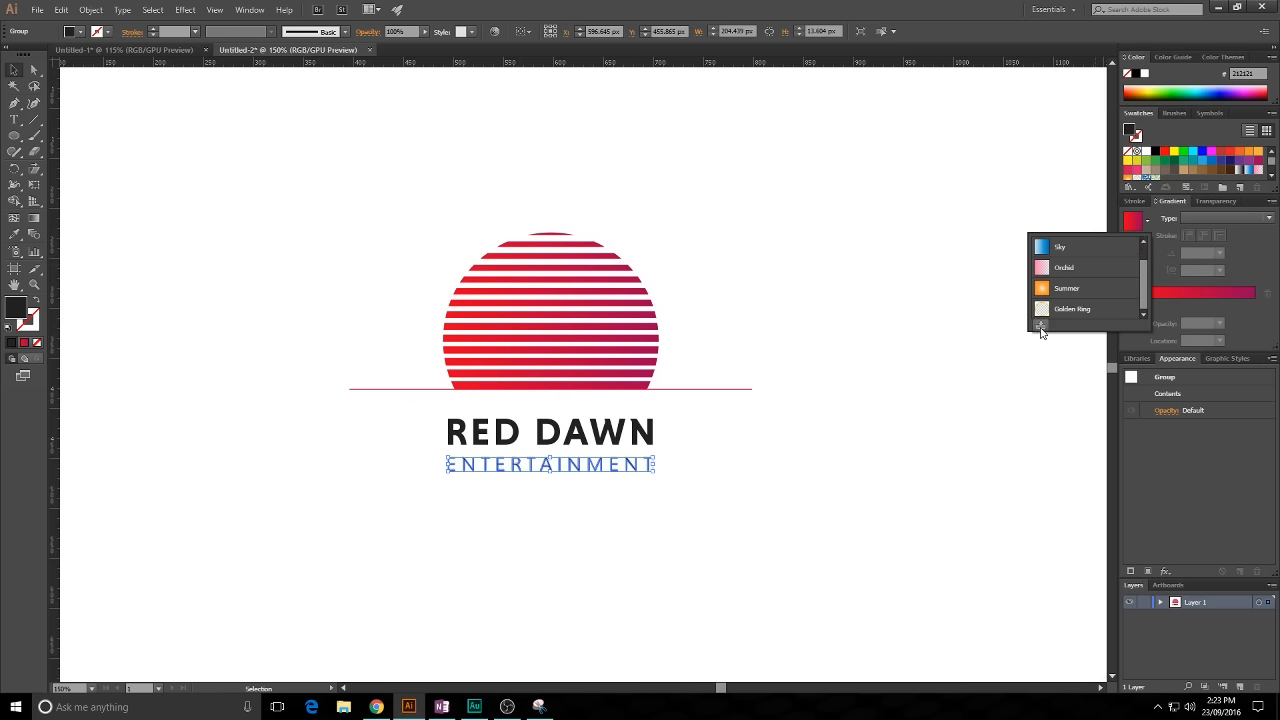
{"action": "left_click", "coordinate": [1041, 328]}
{"action": "left_click", "coordinate": [1148, 222]}
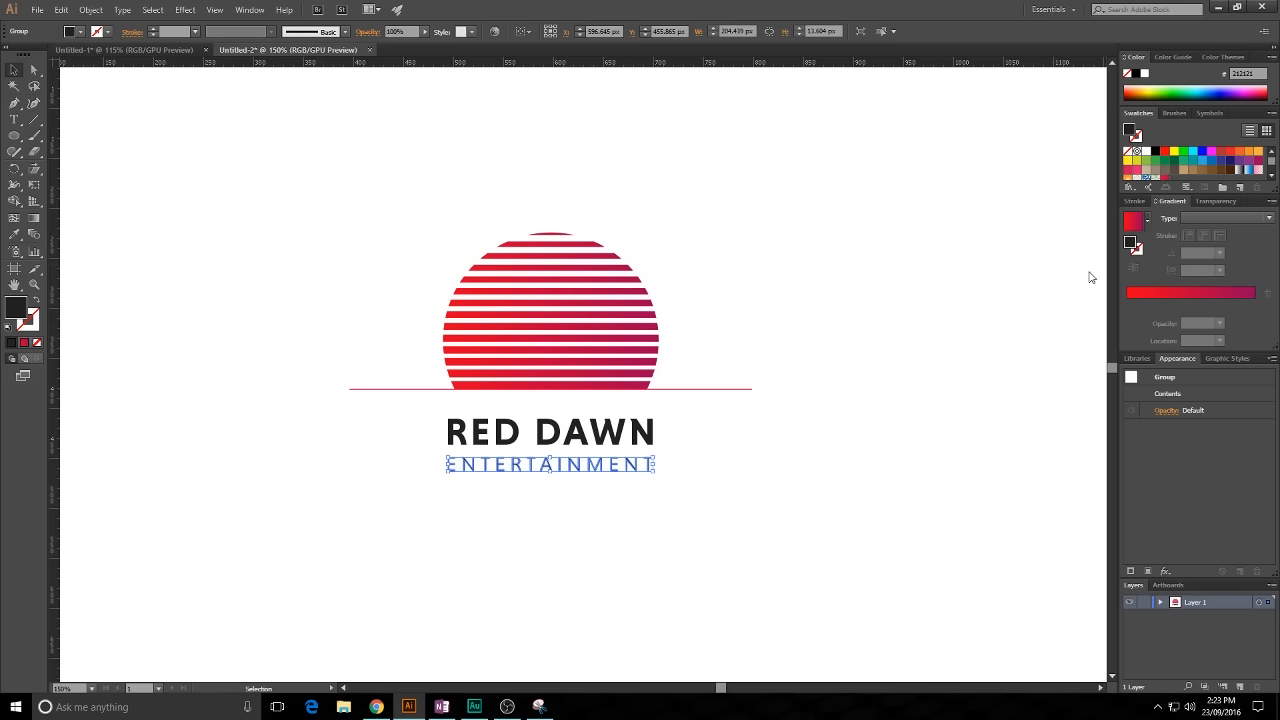
{"action": "left_click", "coordinate": [955, 263]}
{"action": "left_click", "coordinate": [879, 224]}
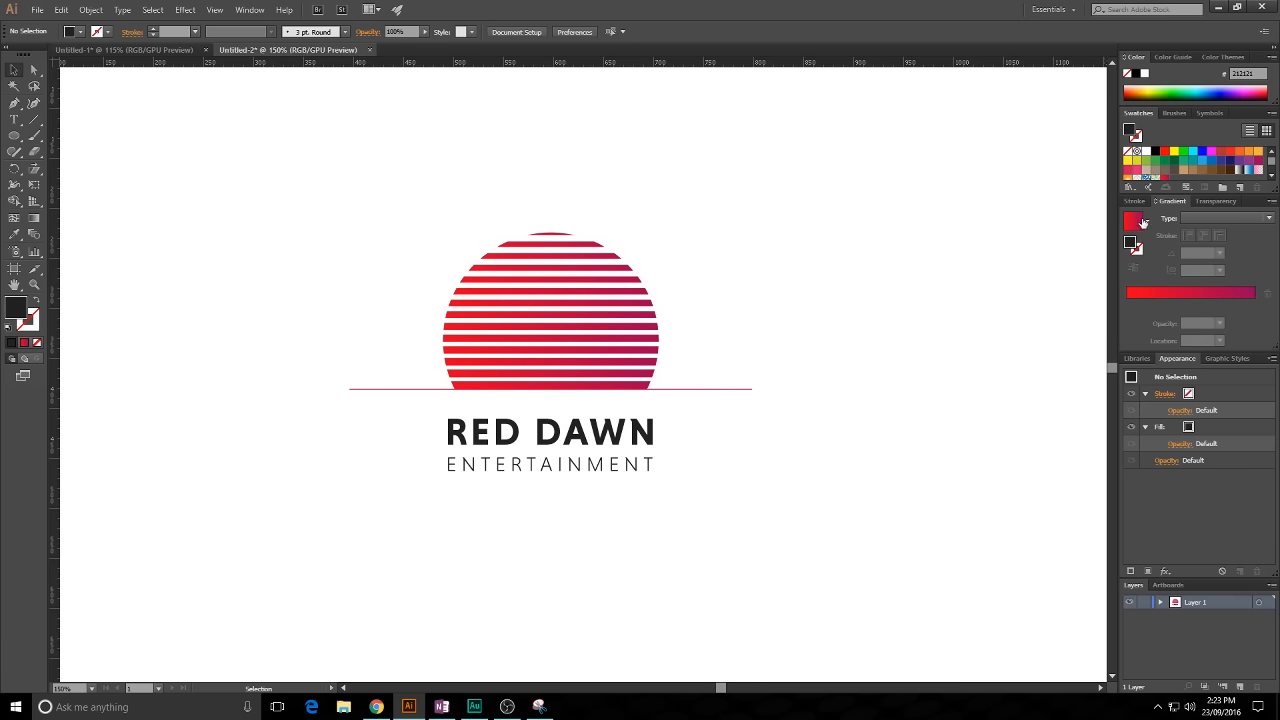
{"action": "left_click", "coordinate": [1148, 220]}
{"action": "left_click", "coordinate": [1066, 314]}
{"action": "left_click", "coordinate": [657, 477]}
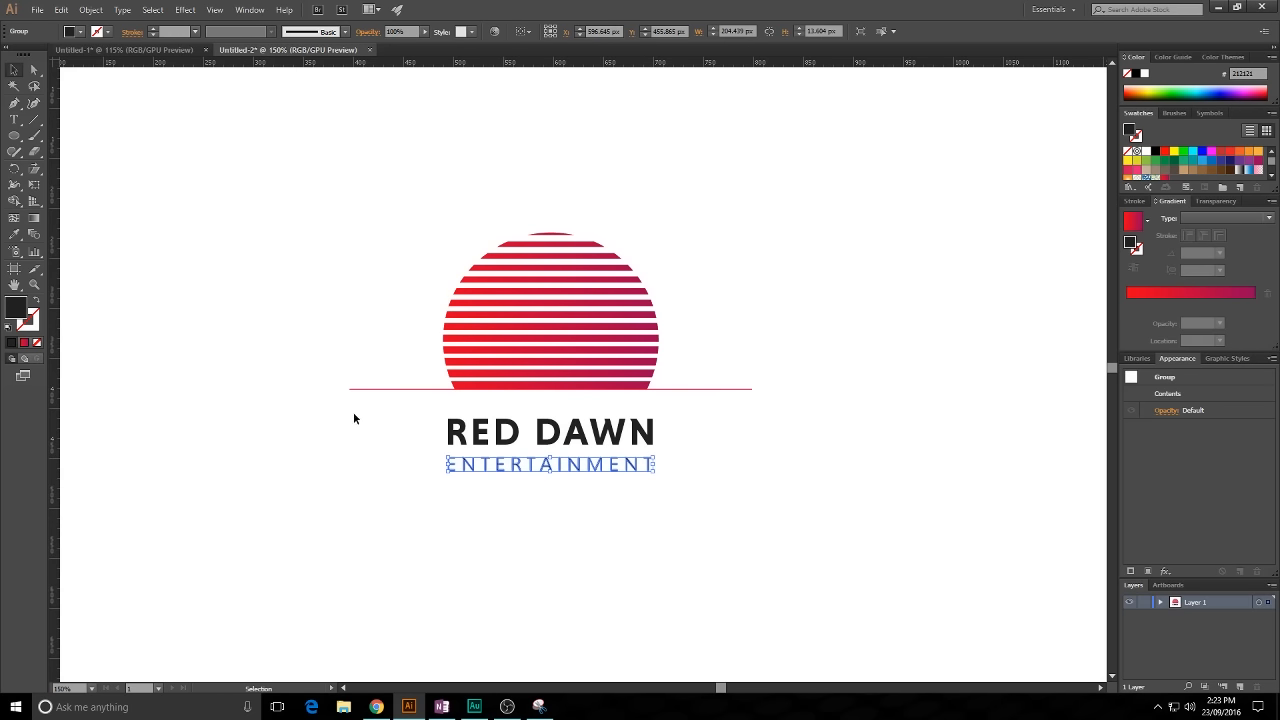
{"action": "left_click", "coordinate": [35, 222]}
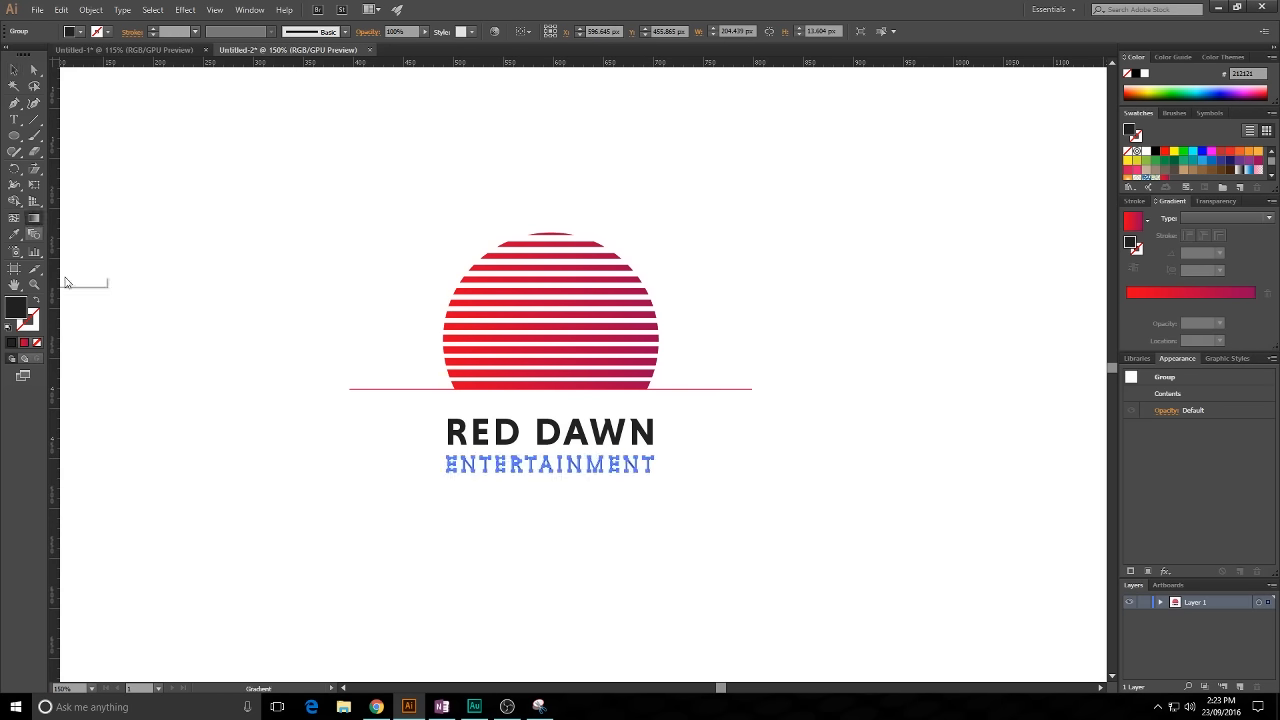
{"action": "left_click", "coordinate": [15, 74]}
{"action": "left_click", "coordinate": [151, 177]}
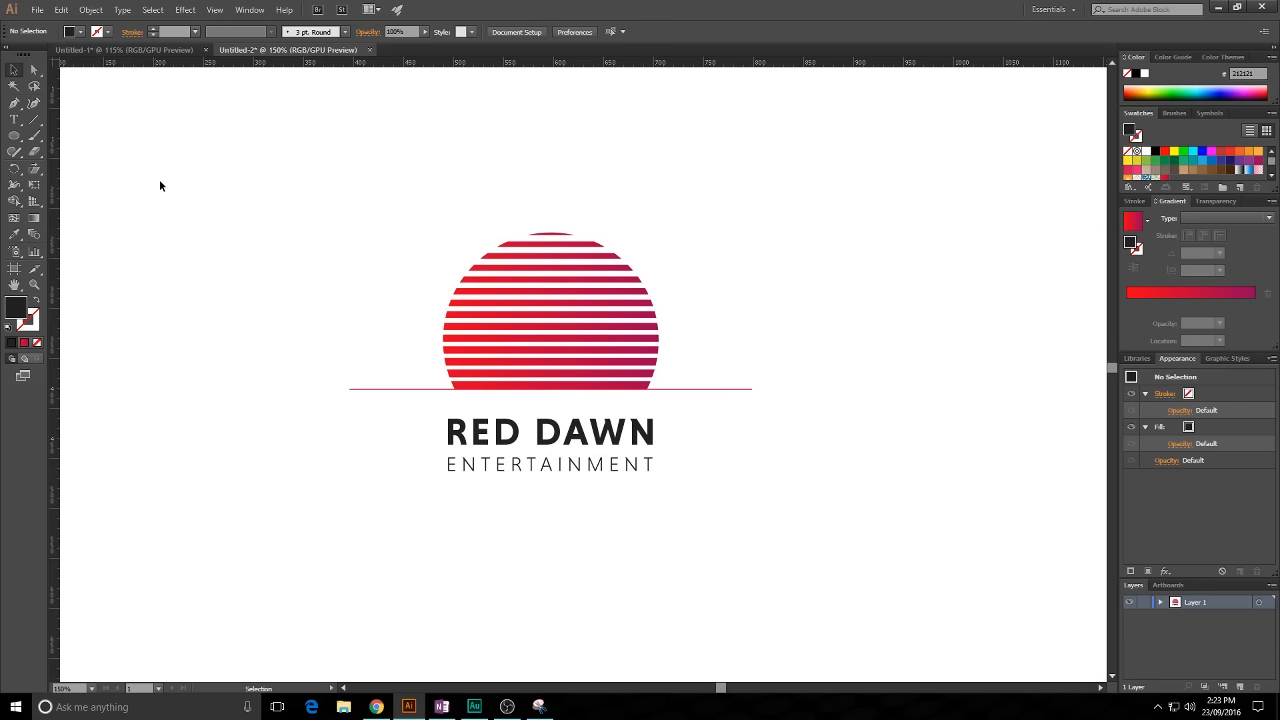
- Fill the outlined ENTERTAINMENT lettering with the red-to-purple linear gradient
{"action": "left_click_drag", "start_coordinate": [440, 452], "coordinate": [656, 478]}
{"action": "left_click", "coordinate": [35, 222]}
{"action": "left_click", "coordinate": [23, 343]}
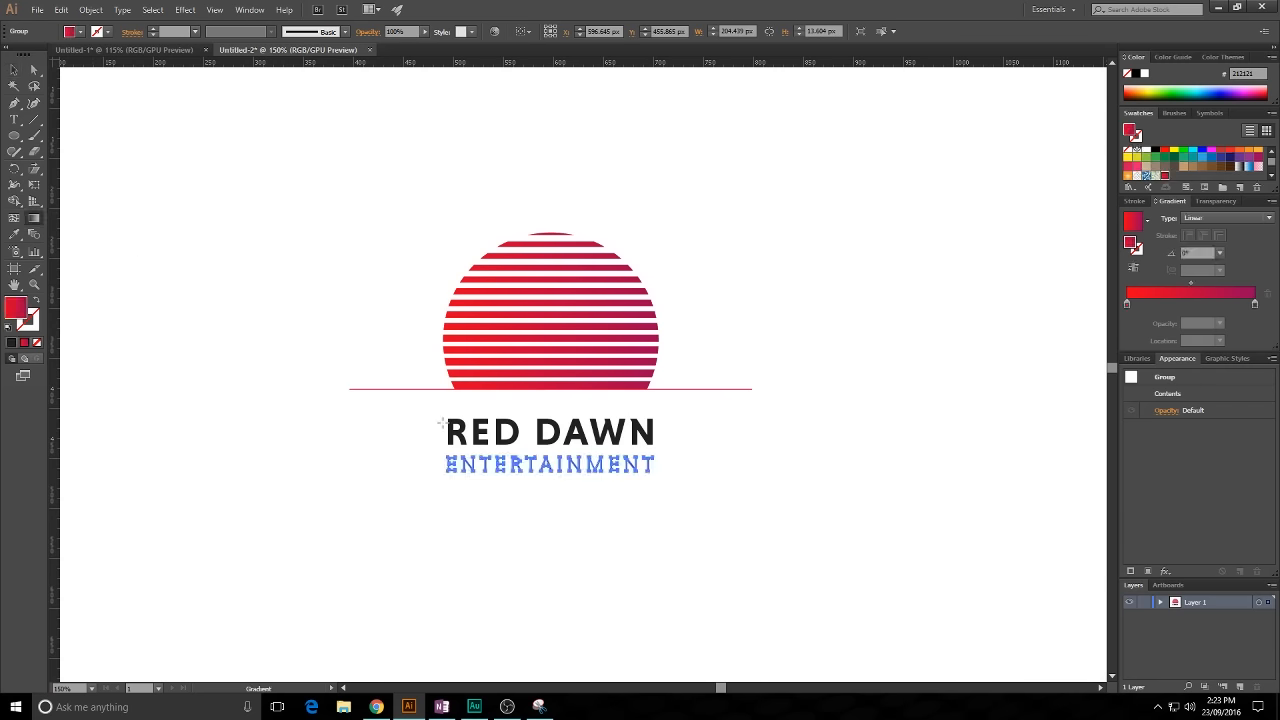
{"action": "key", "text": "v"}
{"action": "left_click", "coordinate": [181, 163]}
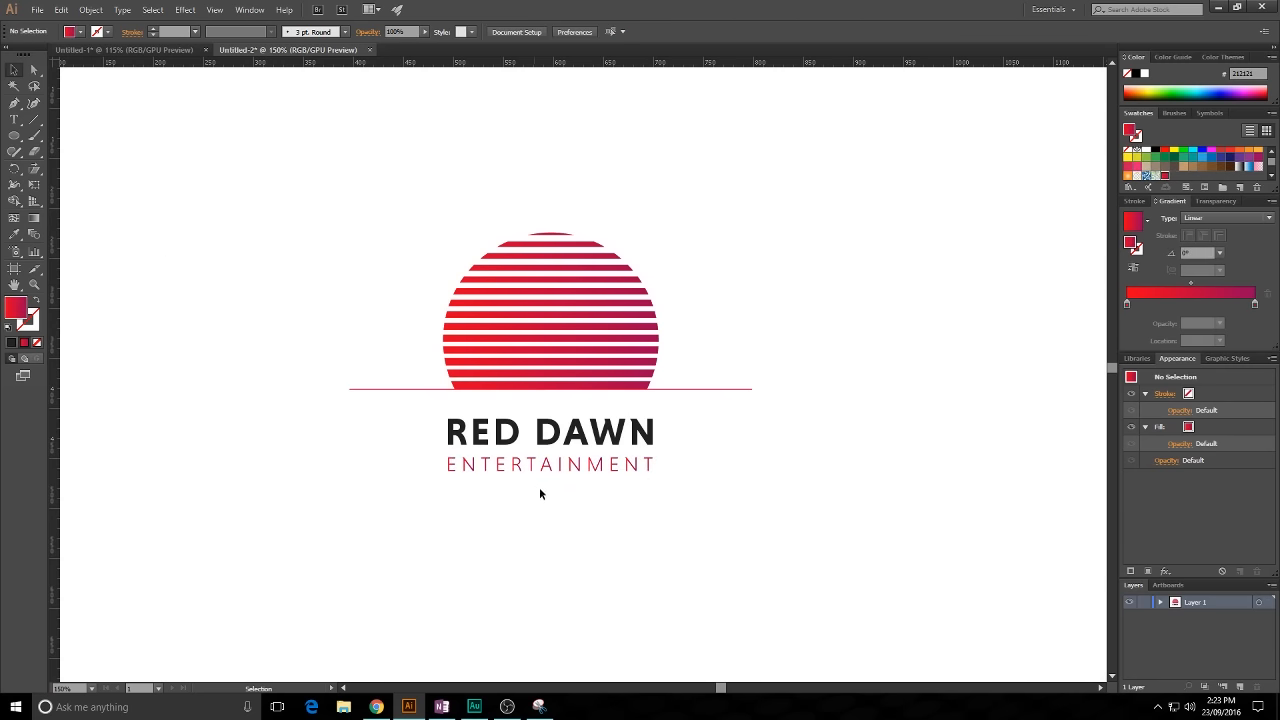
- Select both text lines and spread one continuous red-to-purple gradient across the full width of the ENTERTAINMENT lettering
{"action": "scroll", "coordinate": [538, 477], "scroll_direction": "up", "scroll_amount": 5}
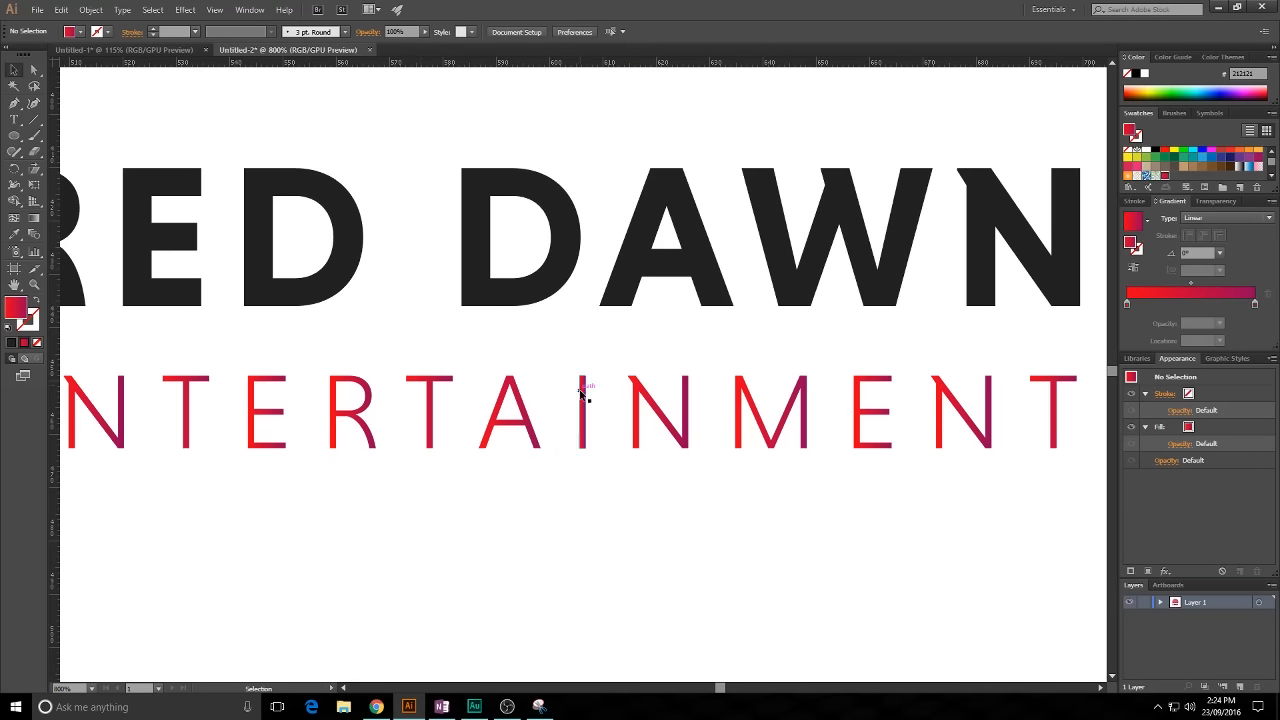
{"action": "scroll", "coordinate": [719, 343], "scroll_direction": "down", "scroll_amount": 5}
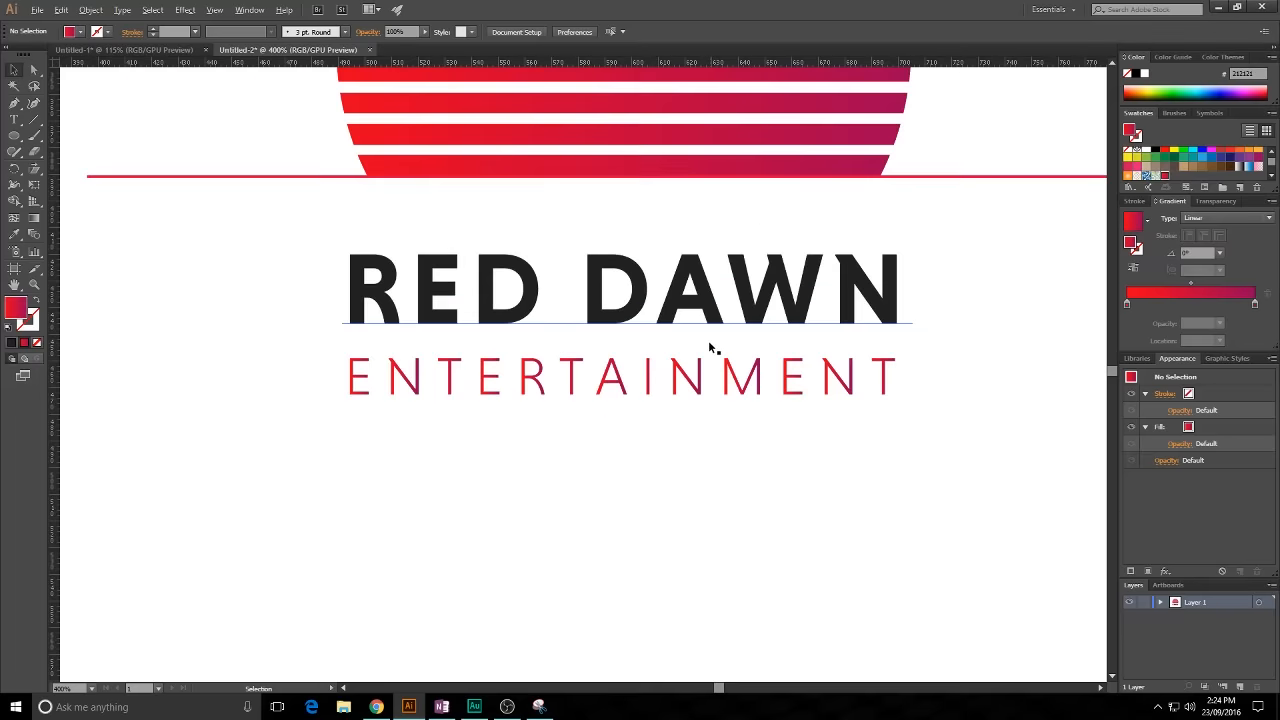
{"action": "left_click_drag", "start_coordinate": [468, 437], "coordinate": [834, 484]}
{"action": "left_click", "coordinate": [34, 219]}
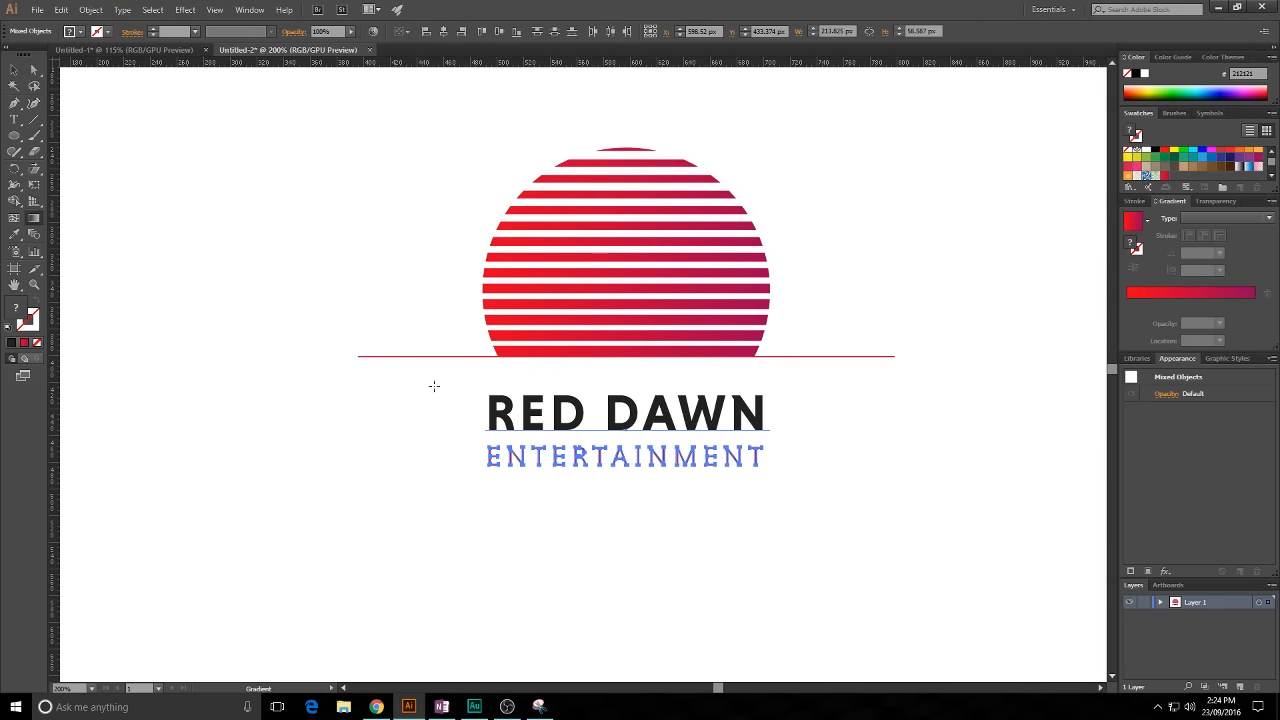
{"action": "left_click", "coordinate": [24, 342]}
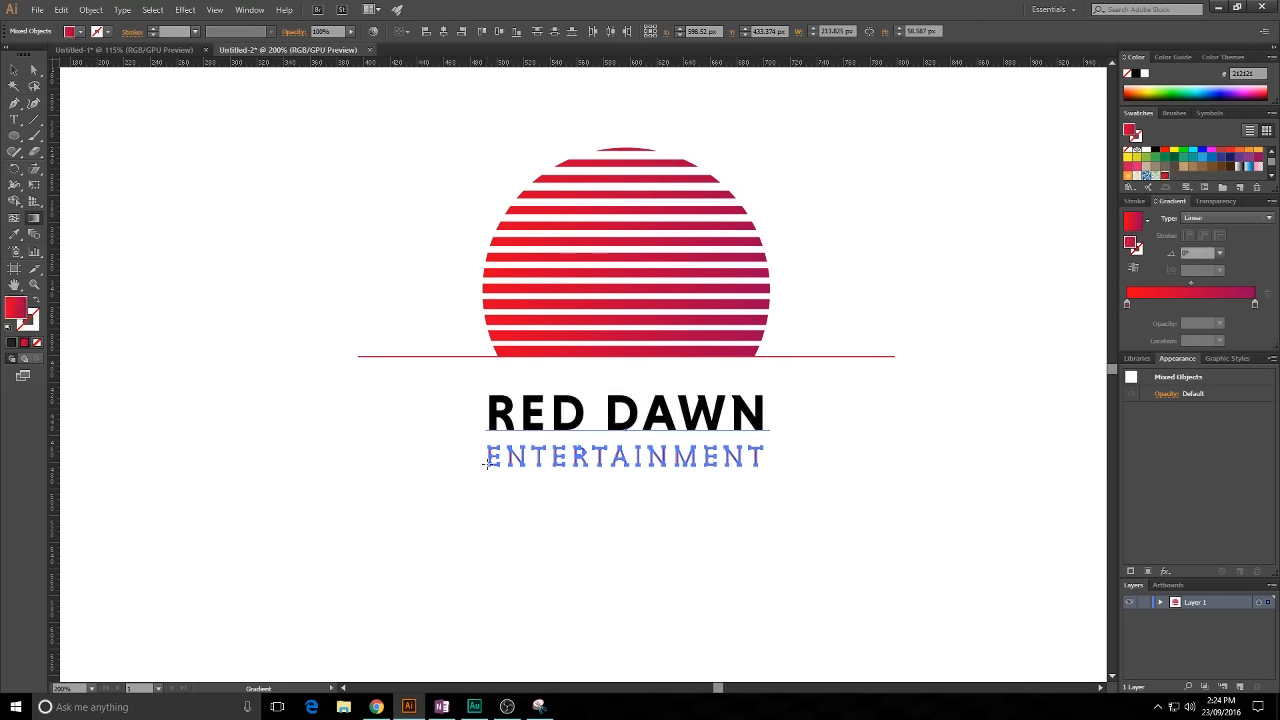
{"action": "left_click_drag", "start_coordinate": [447, 457], "coordinate": [797, 459]}
{"action": "key", "text": "v"}
{"action": "left_click", "coordinate": [874, 219]}
{"action": "key", "text": "space"}
{"action": "left_click_drag", "start_coordinate": [902, 211], "coordinate": [871, 226]}
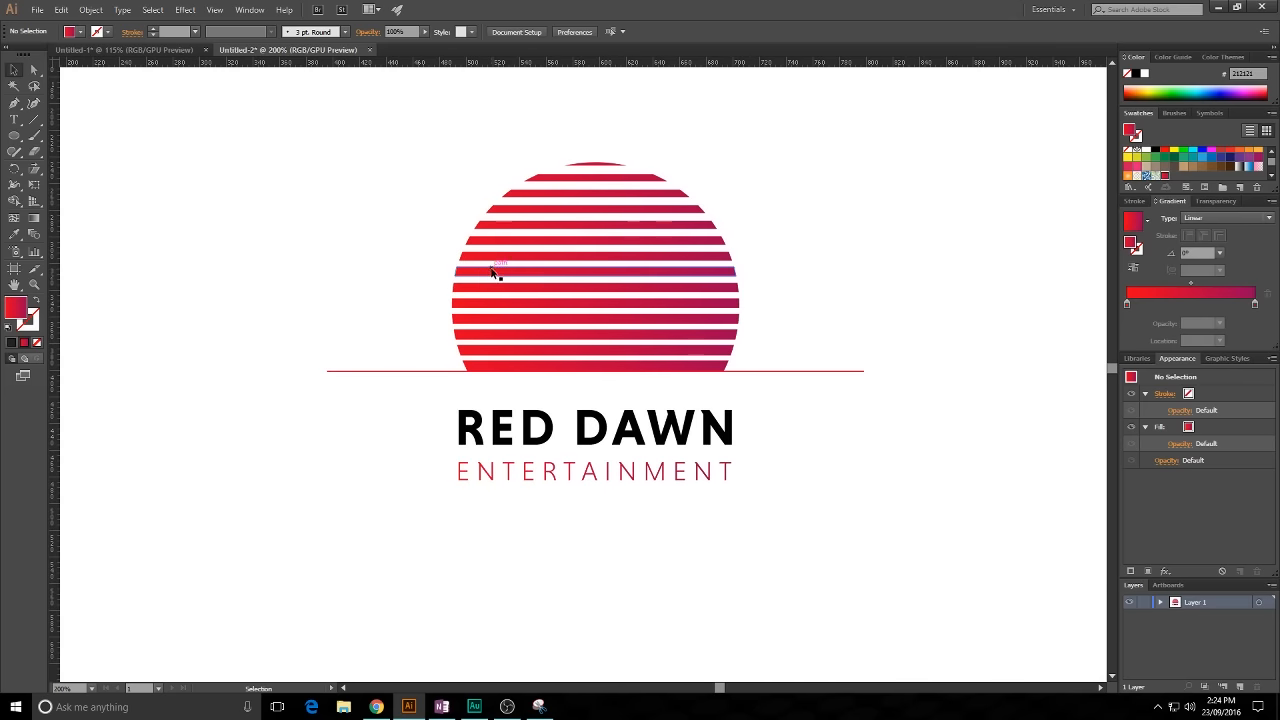
{"action": "scroll", "coordinate": [855, 266], "scroll_direction": "down", "scroll_amount": 1}
{"action": "key", "text": "space"}
{"action": "left_click_drag", "start_coordinate": [826, 271], "coordinate": [803, 251]}
{"action": "scroll", "coordinate": [782, 277], "scroll_direction": "up", "scroll_amount": 1}
{"action": "key", "text": "space"}
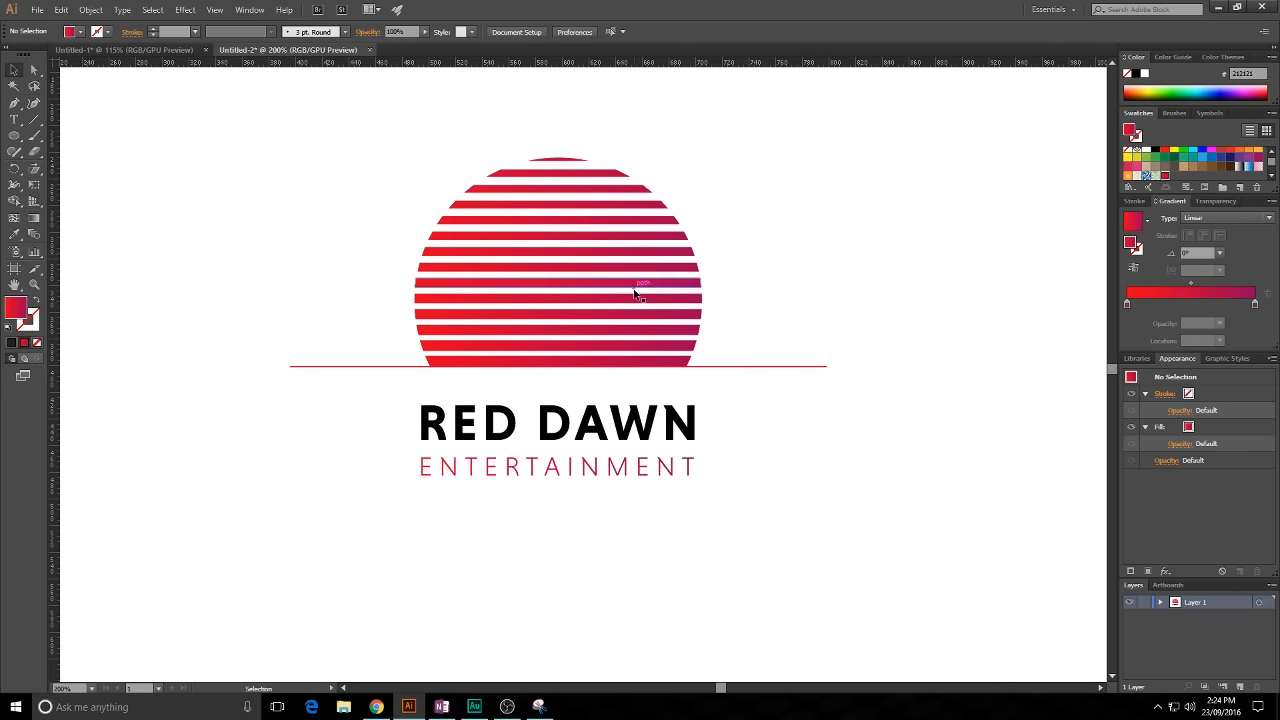
- Fill all the RED DAWN text with dark grey #232323 and clear the selection
{"action": "left_click", "coordinate": [493, 418]}
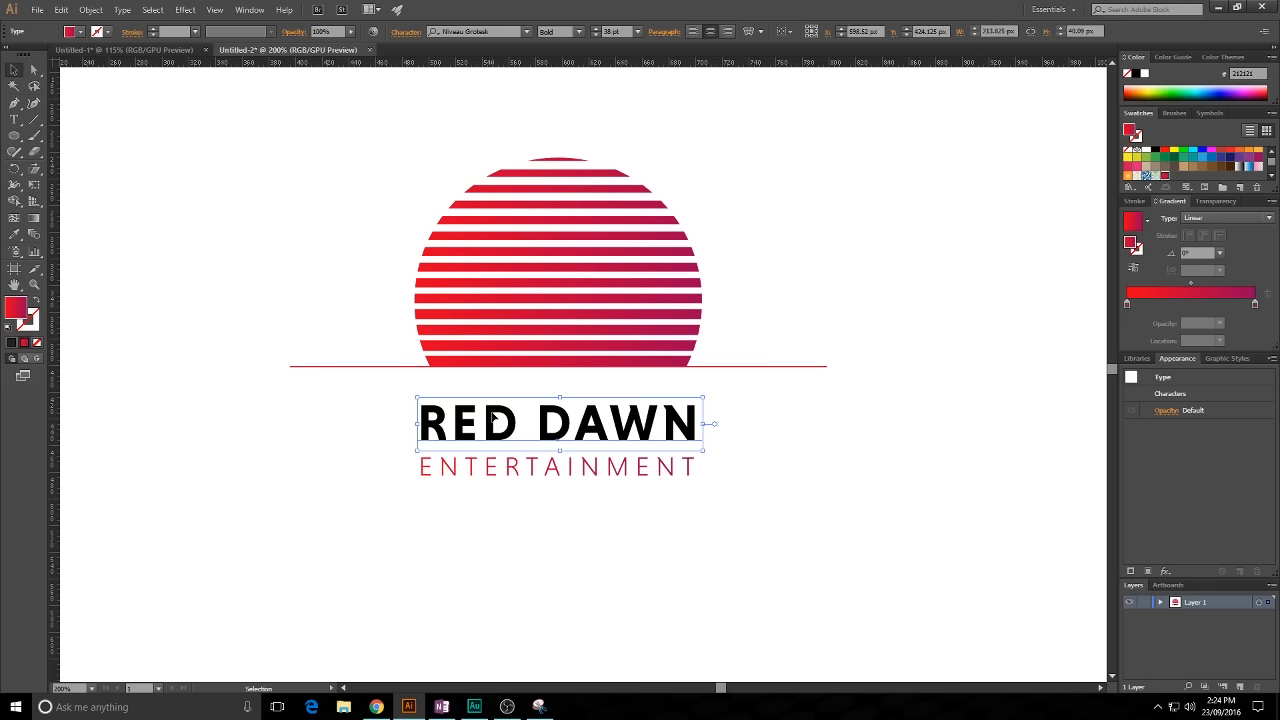
{"action": "double_click", "coordinate": [492, 420]}
{"action": "key", "text": "ctrl+a"}
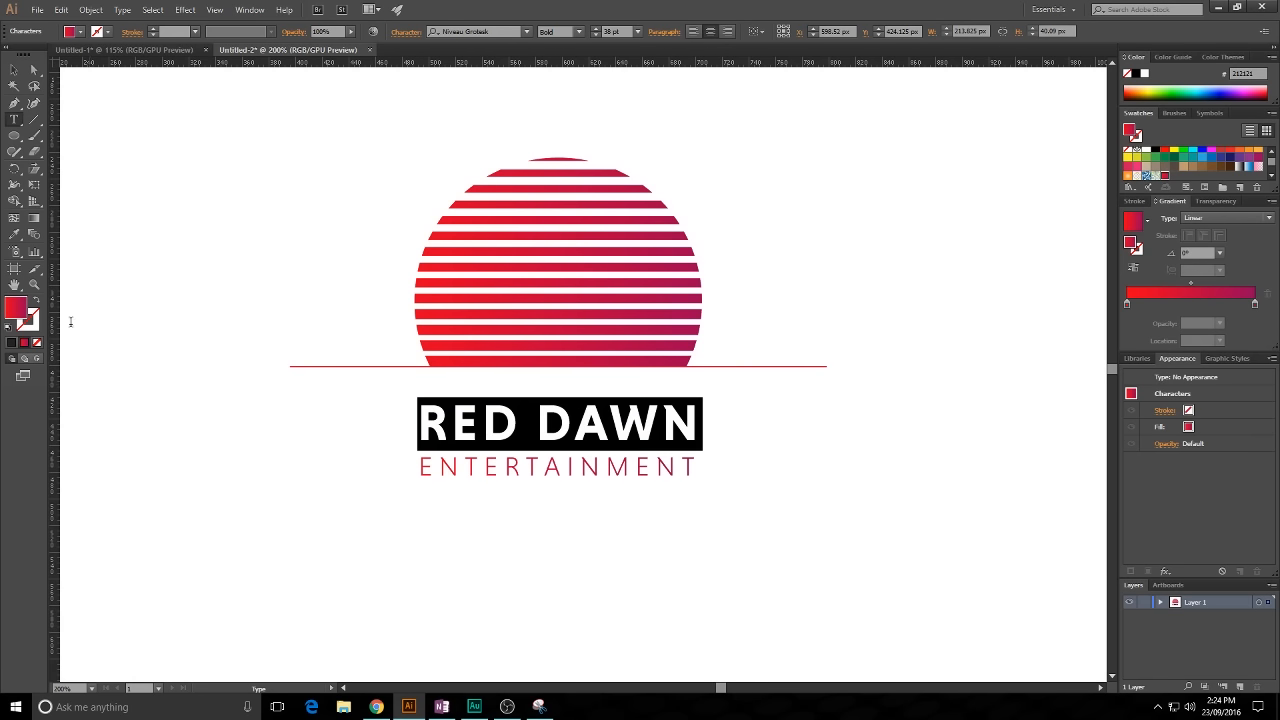
{"action": "double_click", "coordinate": [14, 314]}
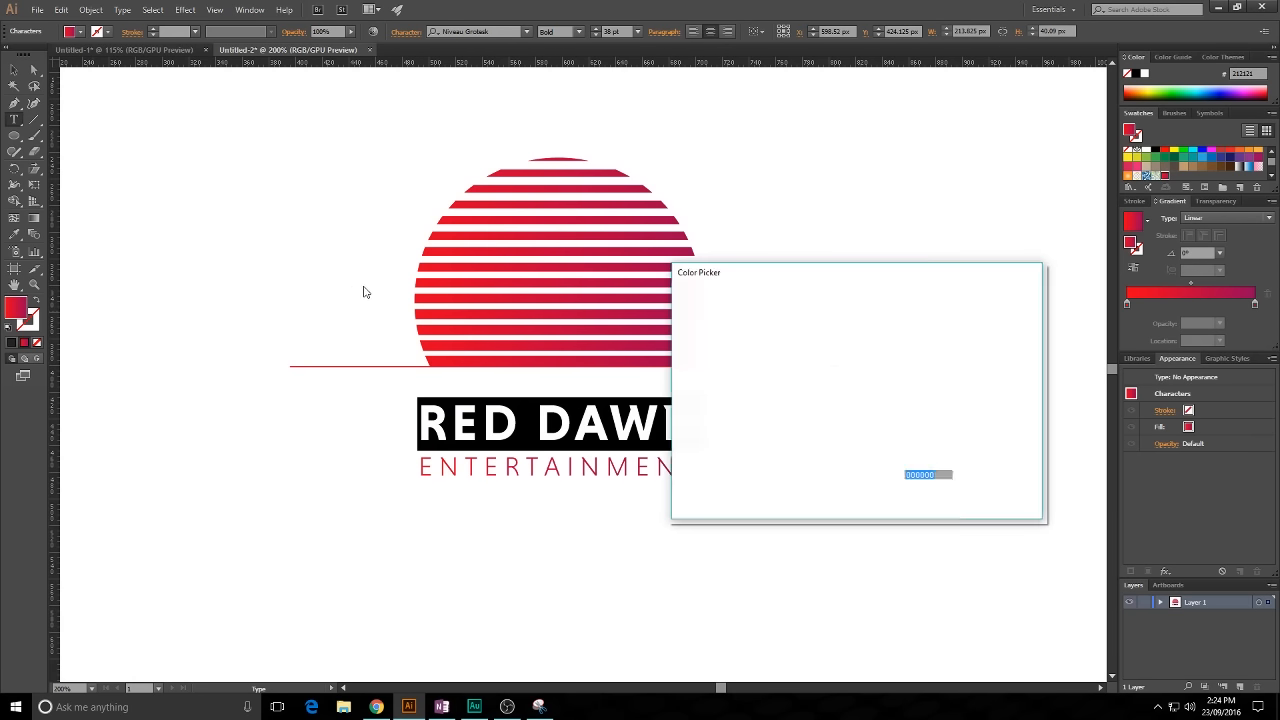
{"action": "left_click", "coordinate": [684, 455]}
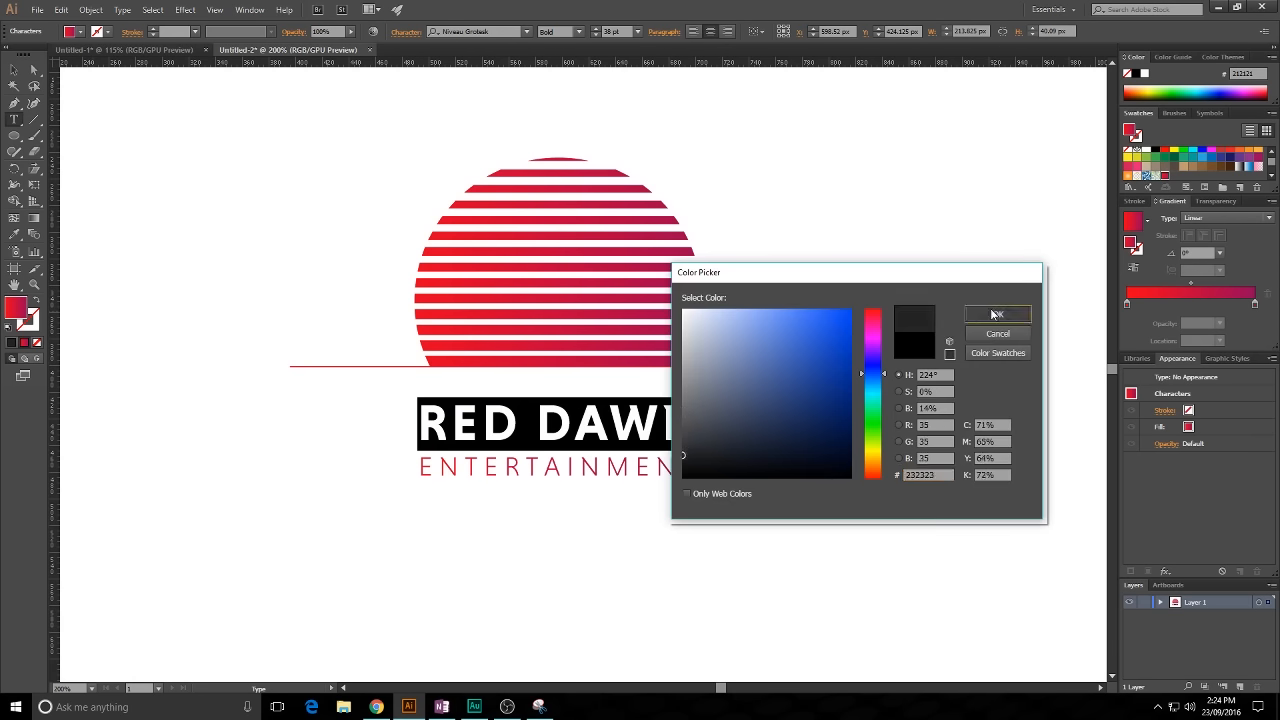
{"action": "left_click", "coordinate": [996, 314]}
{"action": "left_click", "coordinate": [15, 71]}
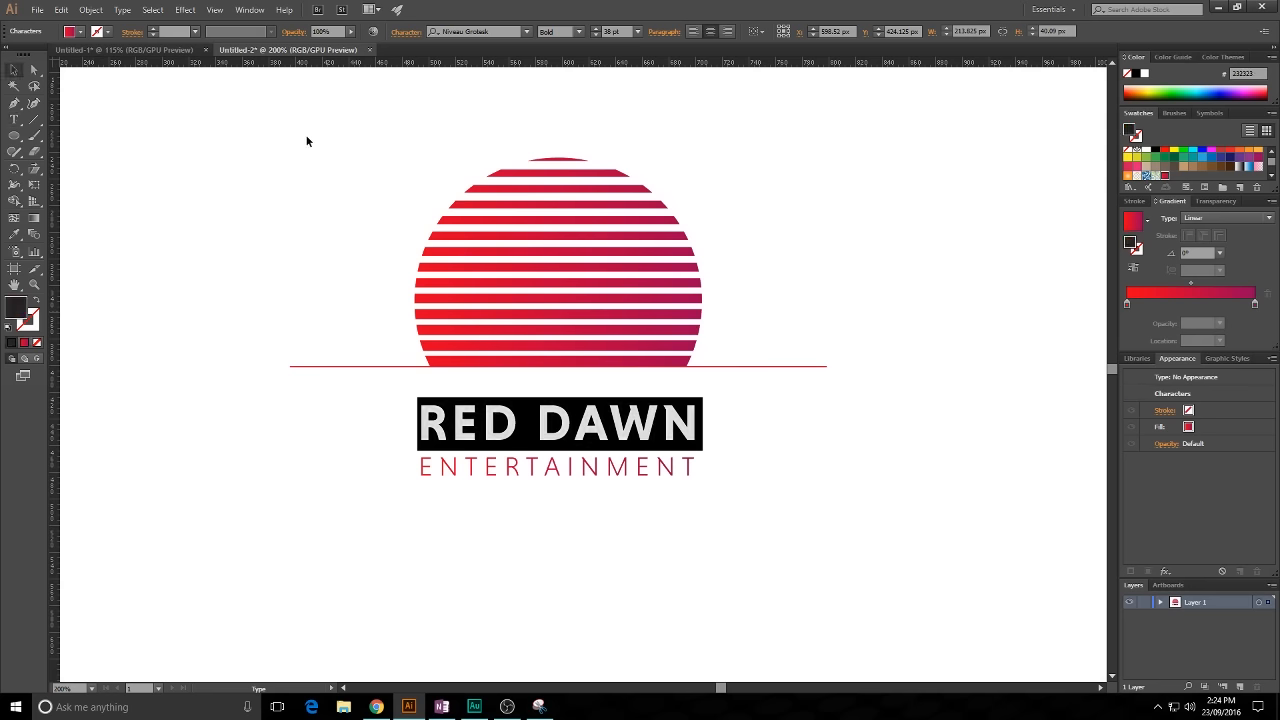
{"action": "left_click", "coordinate": [894, 157]}
{"action": "left_click_drag", "start_coordinate": [829, 154], "coordinate": [806, 205]}
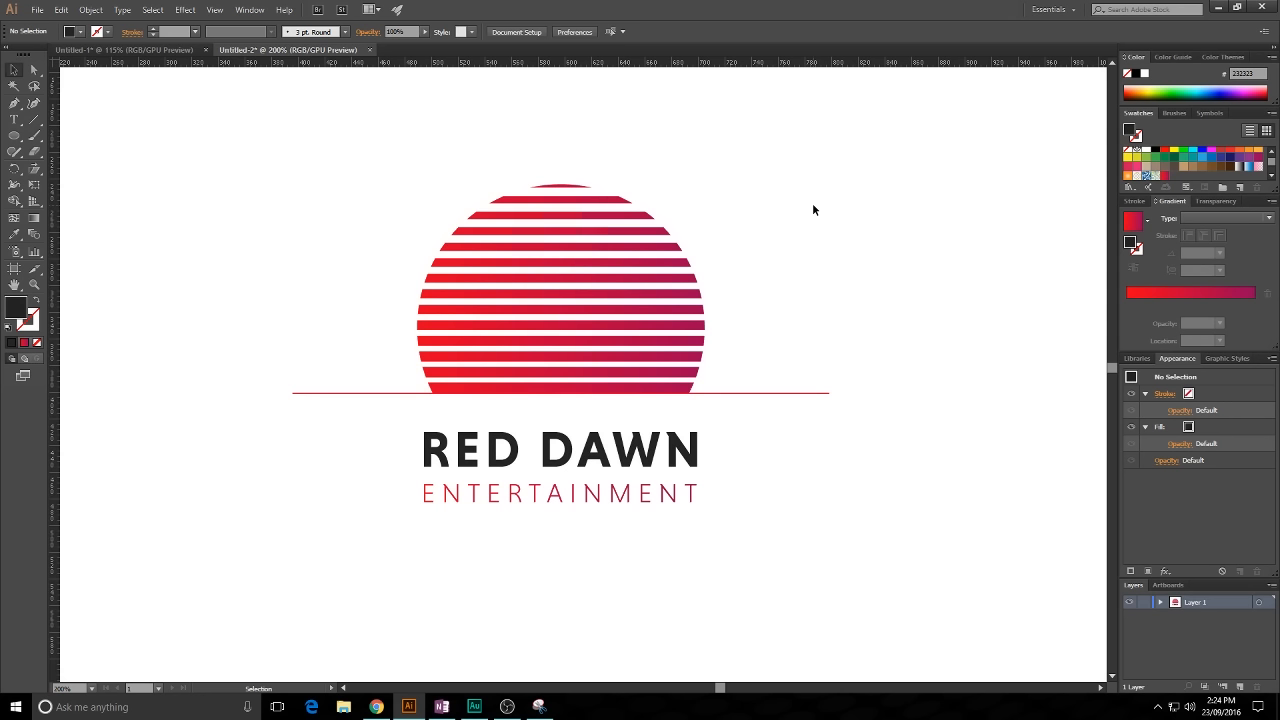